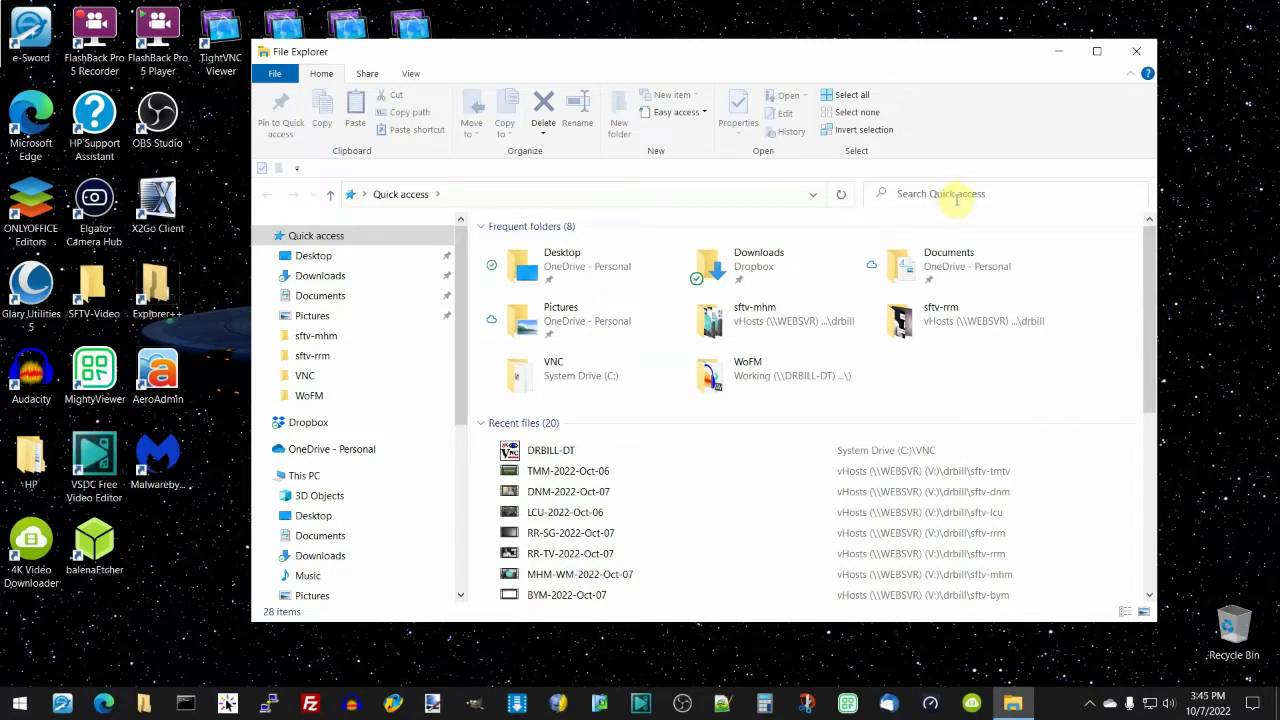
# Close the File Explorer window and set the taskbar search to display as an icon.
pyautogui.click(1136, 51)
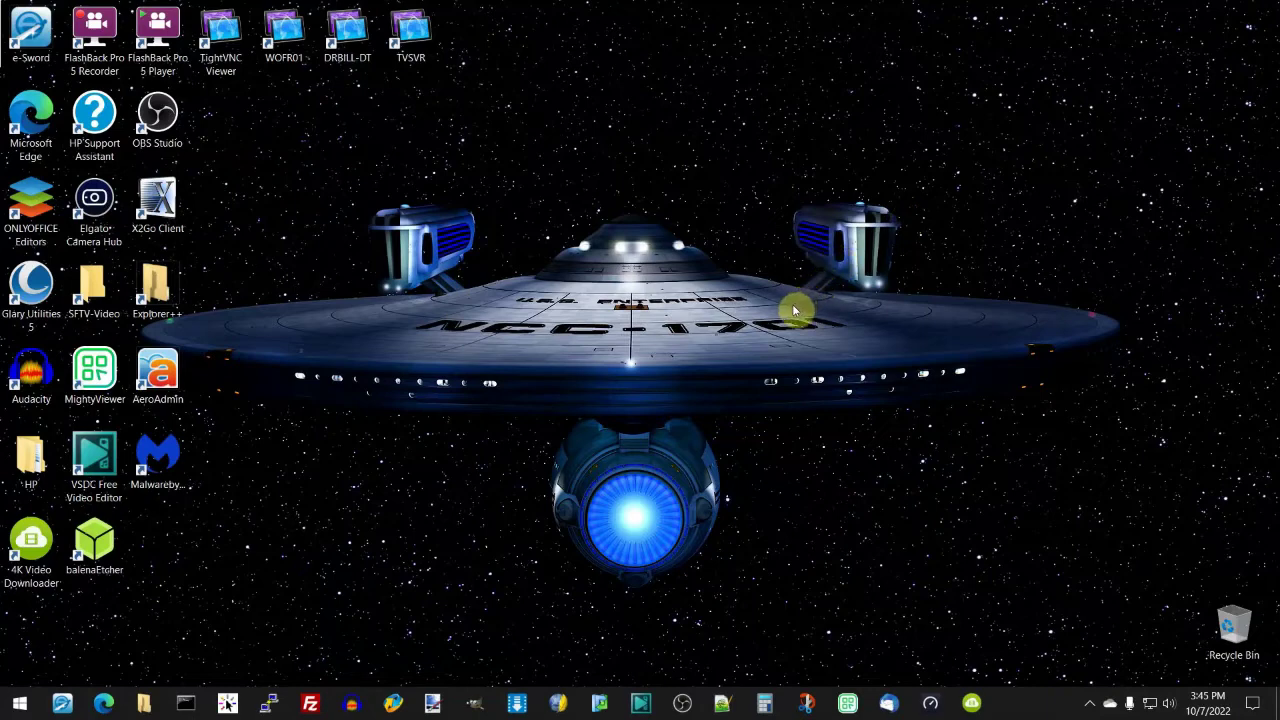
pyautogui.rightClick(1043, 705)
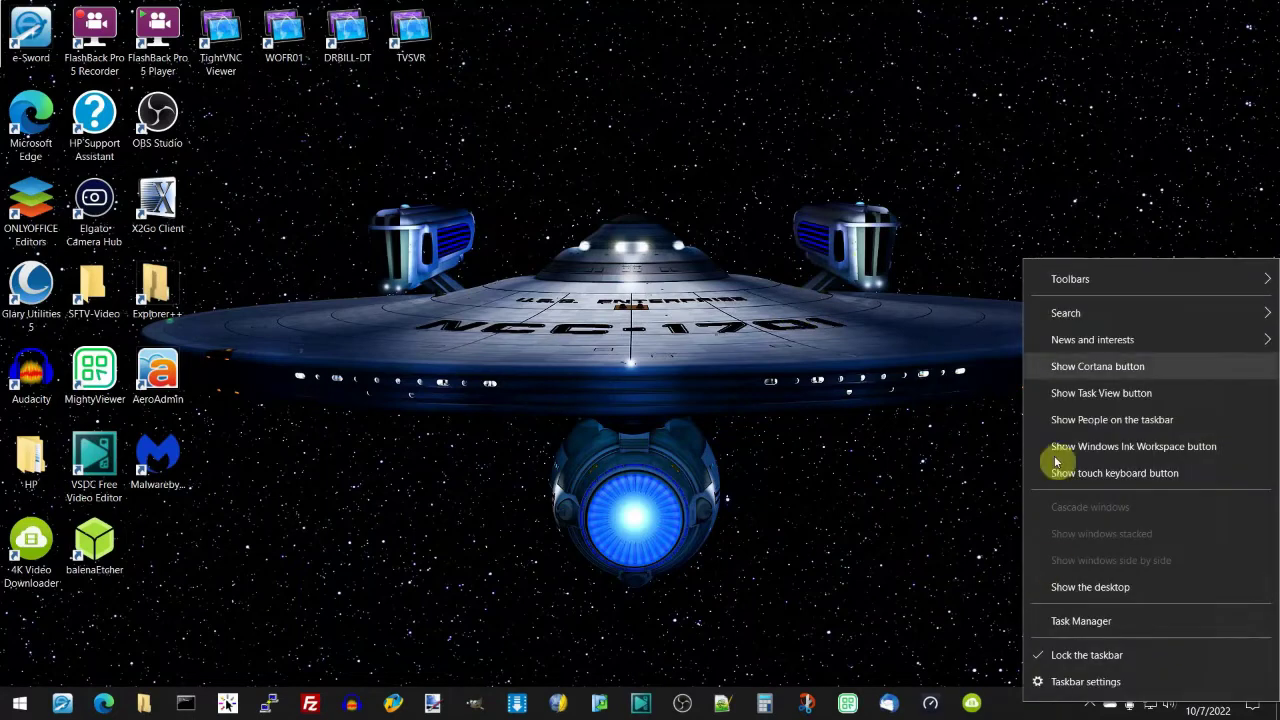
pyautogui.moveTo(1094, 318)
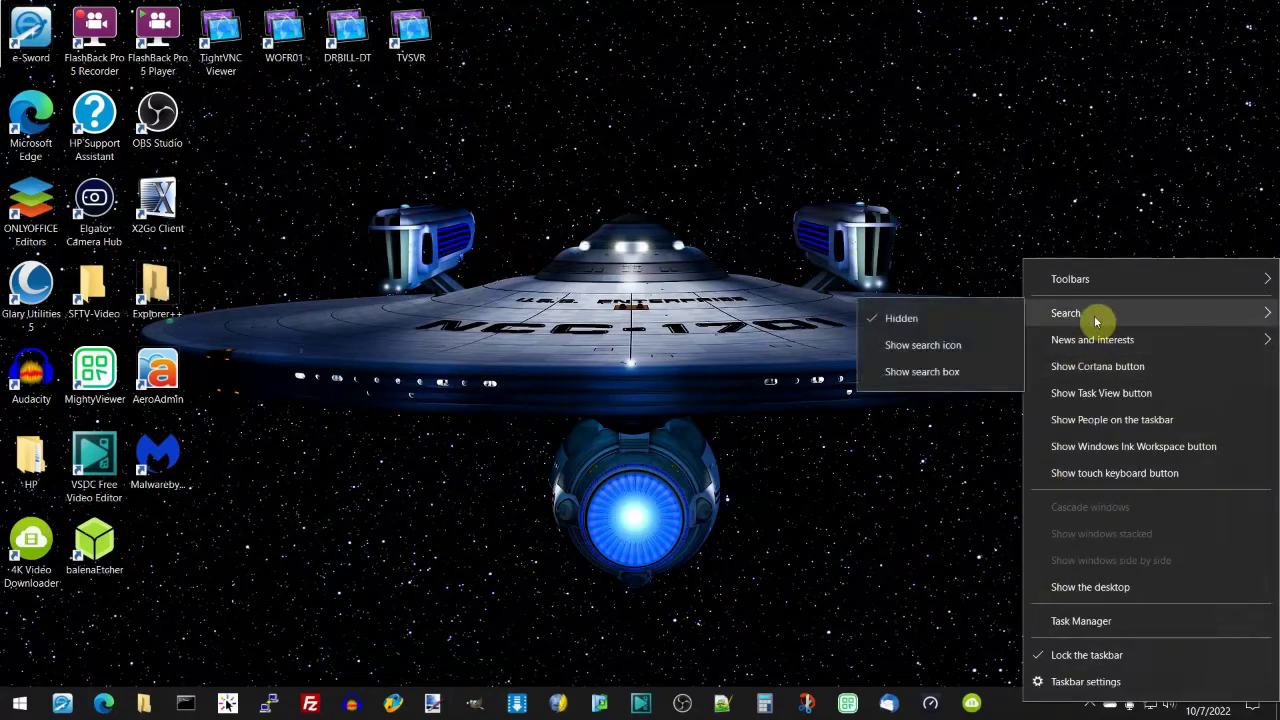
pyautogui.click(922, 344)
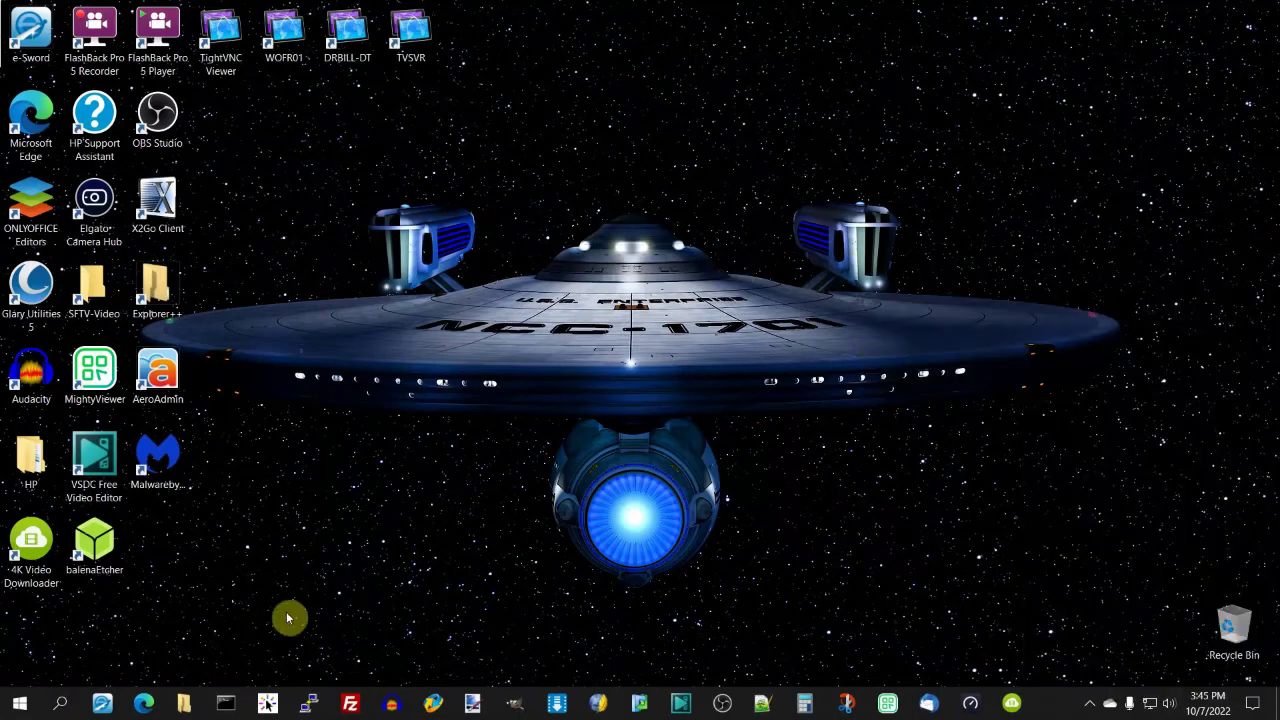
# Switch the taskbar search to display as a full search box.
pyautogui.rightClick(1038, 706)
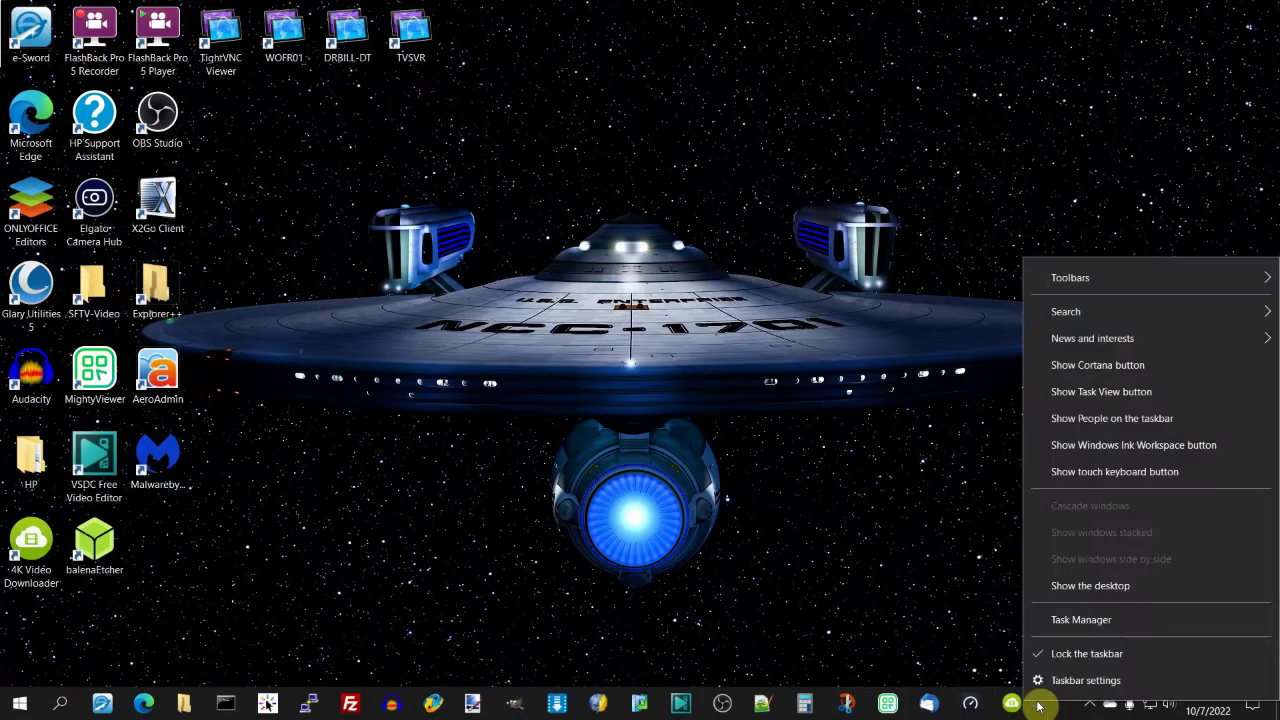
pyautogui.moveTo(1107, 288)
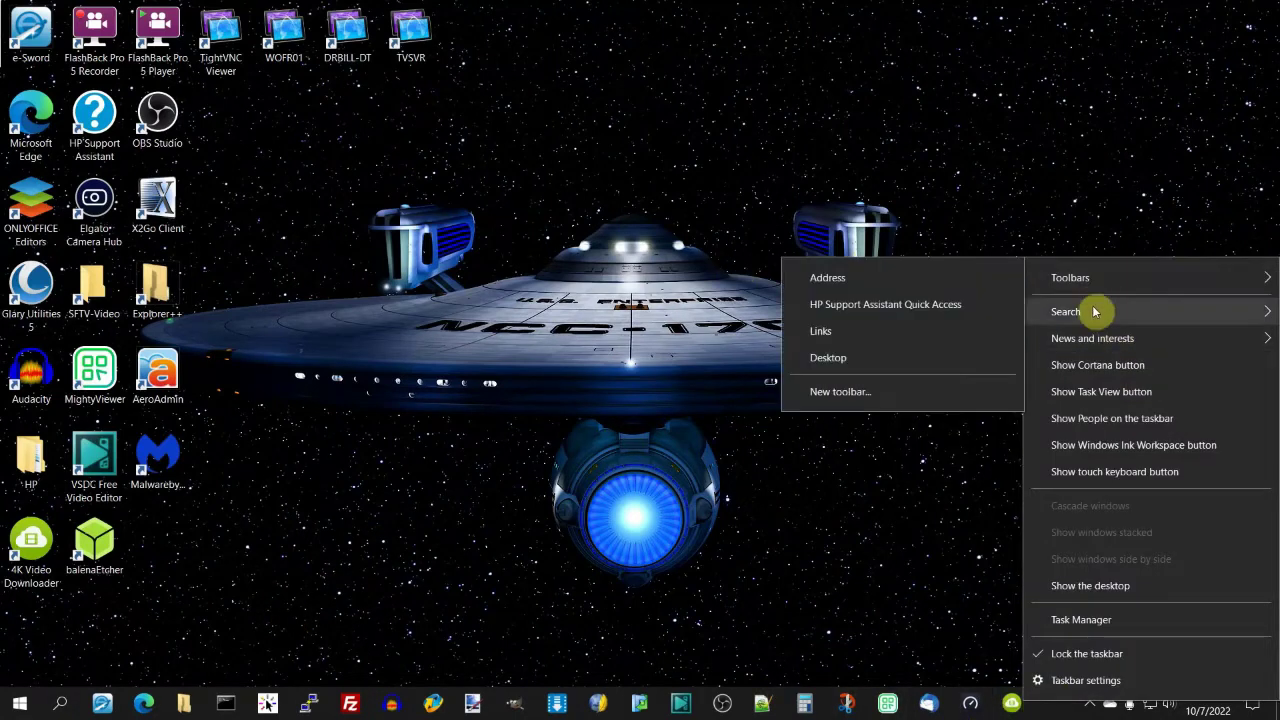
pyautogui.moveTo(1094, 314)
pyautogui.click(937, 372)
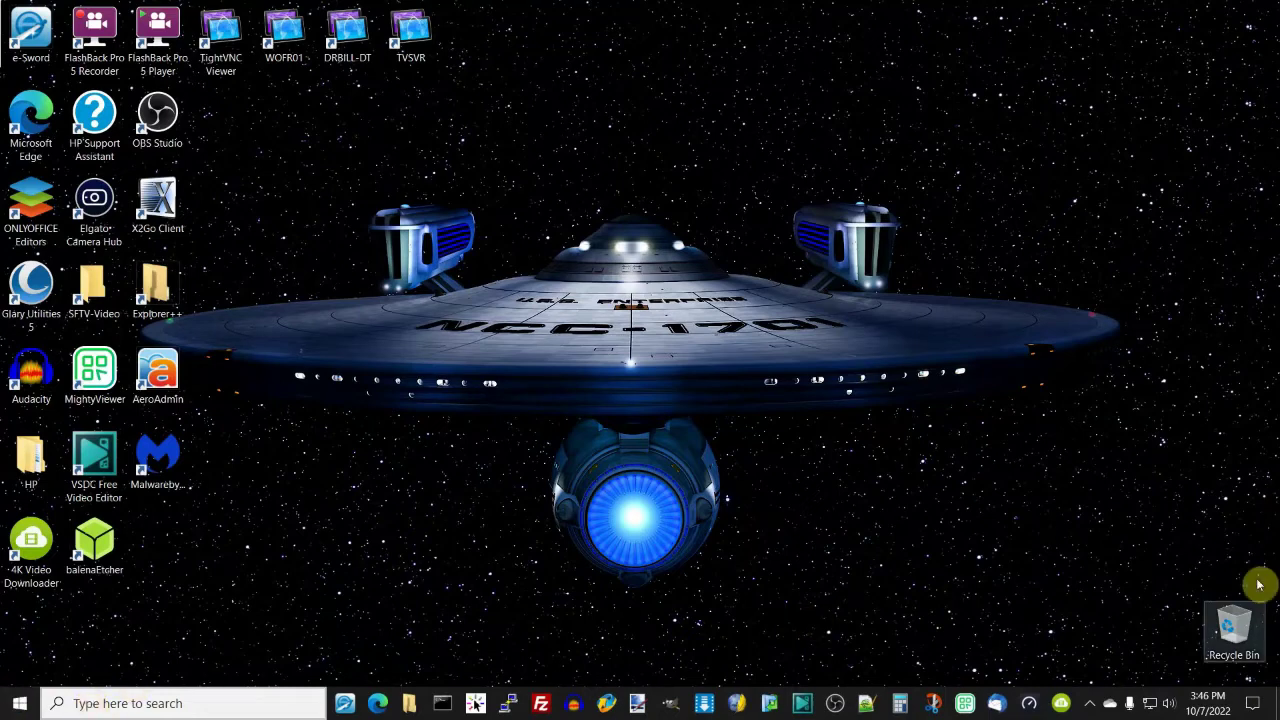
# Set the taskbar search to Hidden.
pyautogui.rightClick(1083, 695)
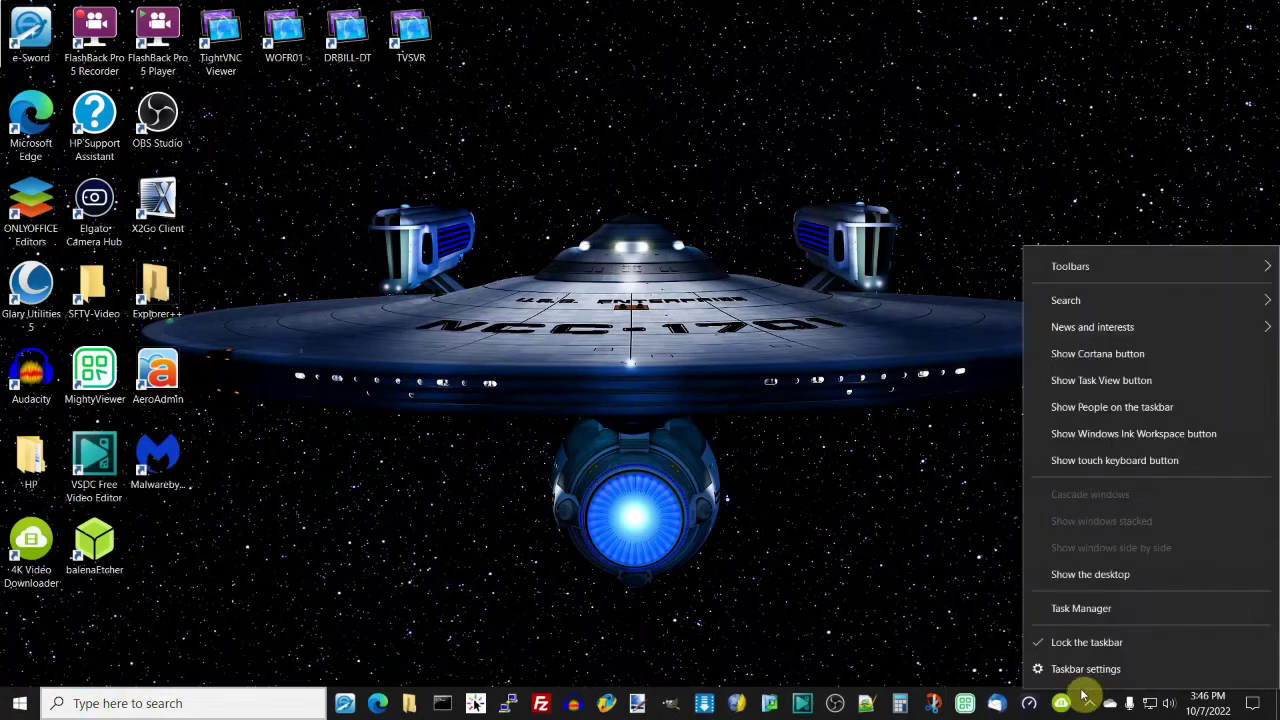
pyautogui.moveTo(1066, 300)
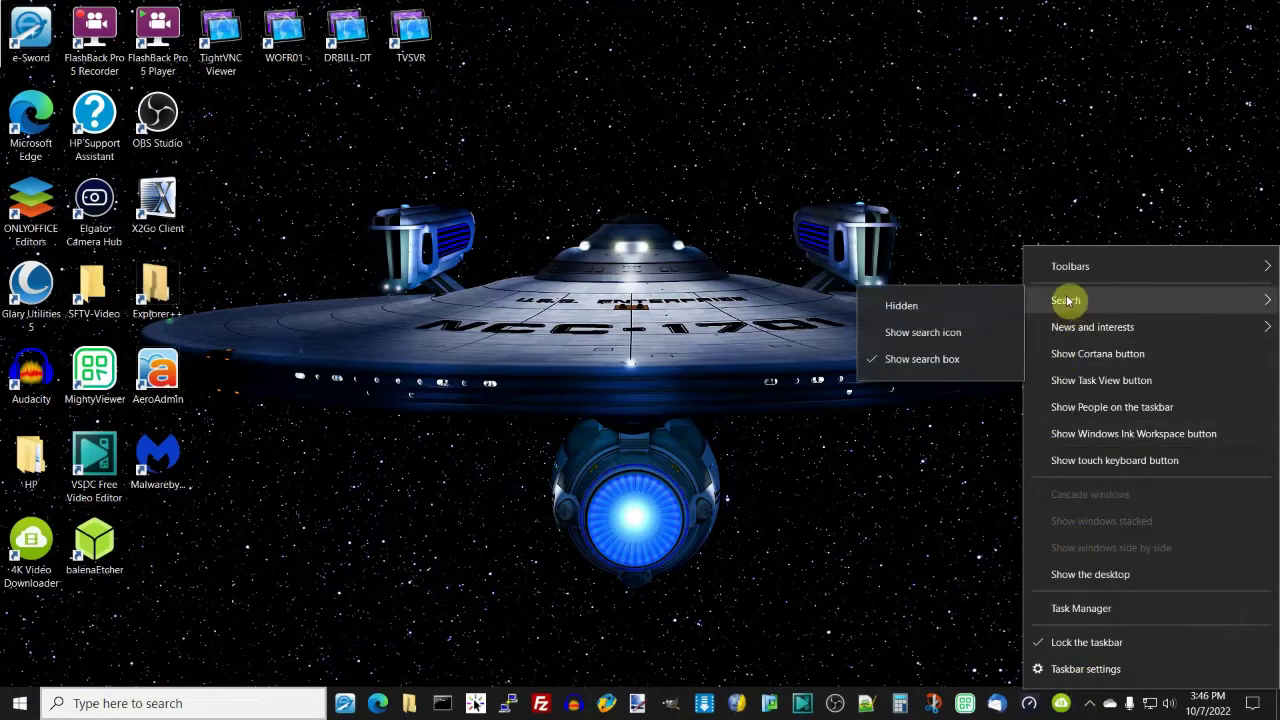
pyautogui.click(910, 305)
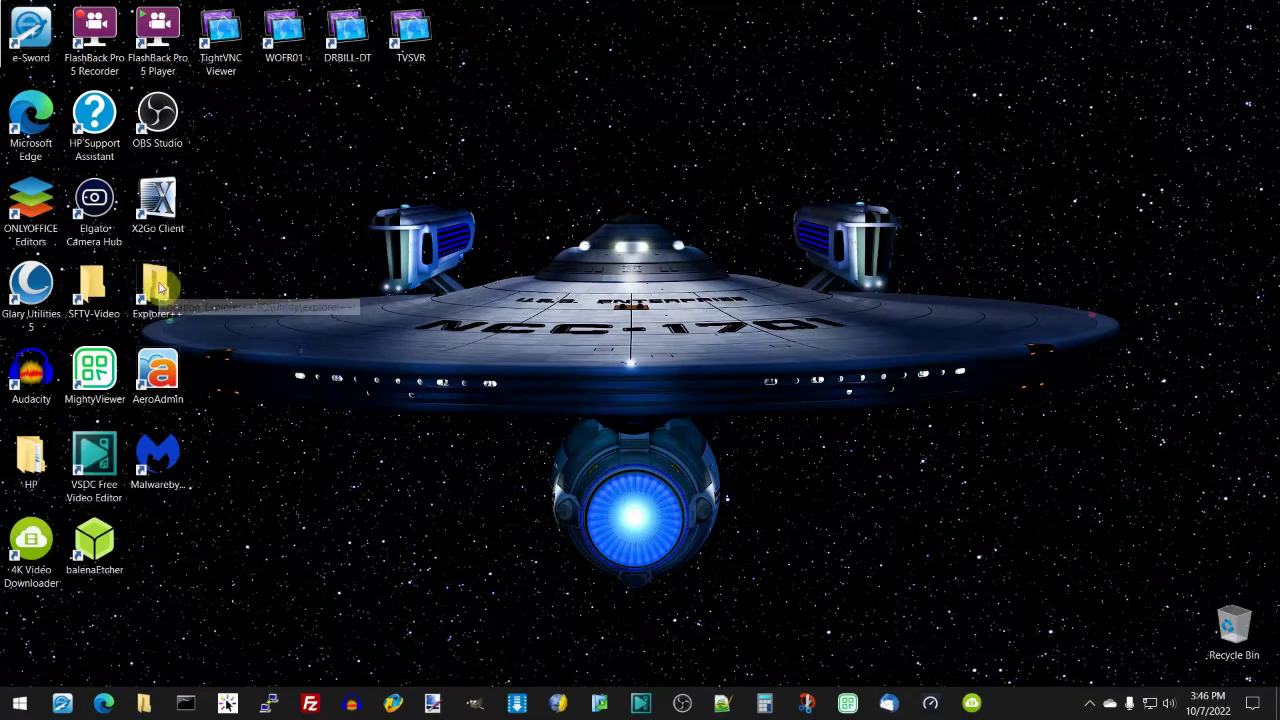
# Open Explorer++ and list the root of System Drive (C:), sorted by name in ascending order.
pyautogui.click(146, 705)
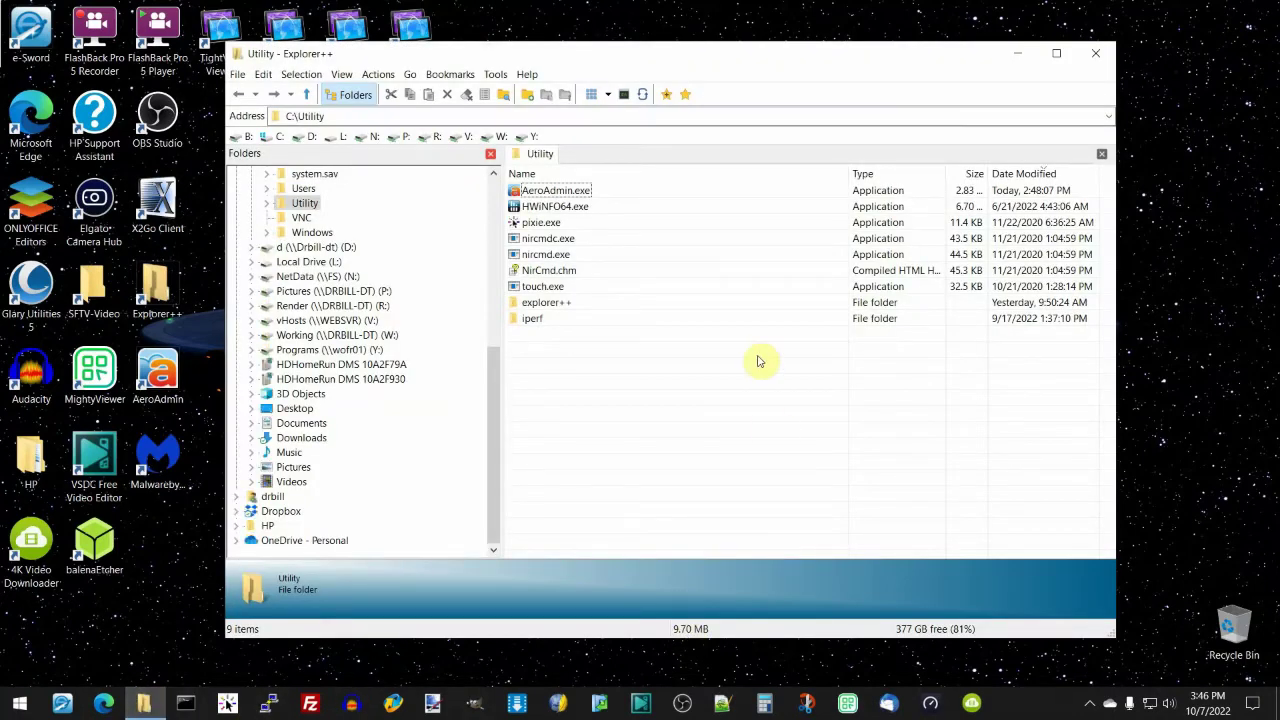
pyautogui.scroll(2, 391, 249)
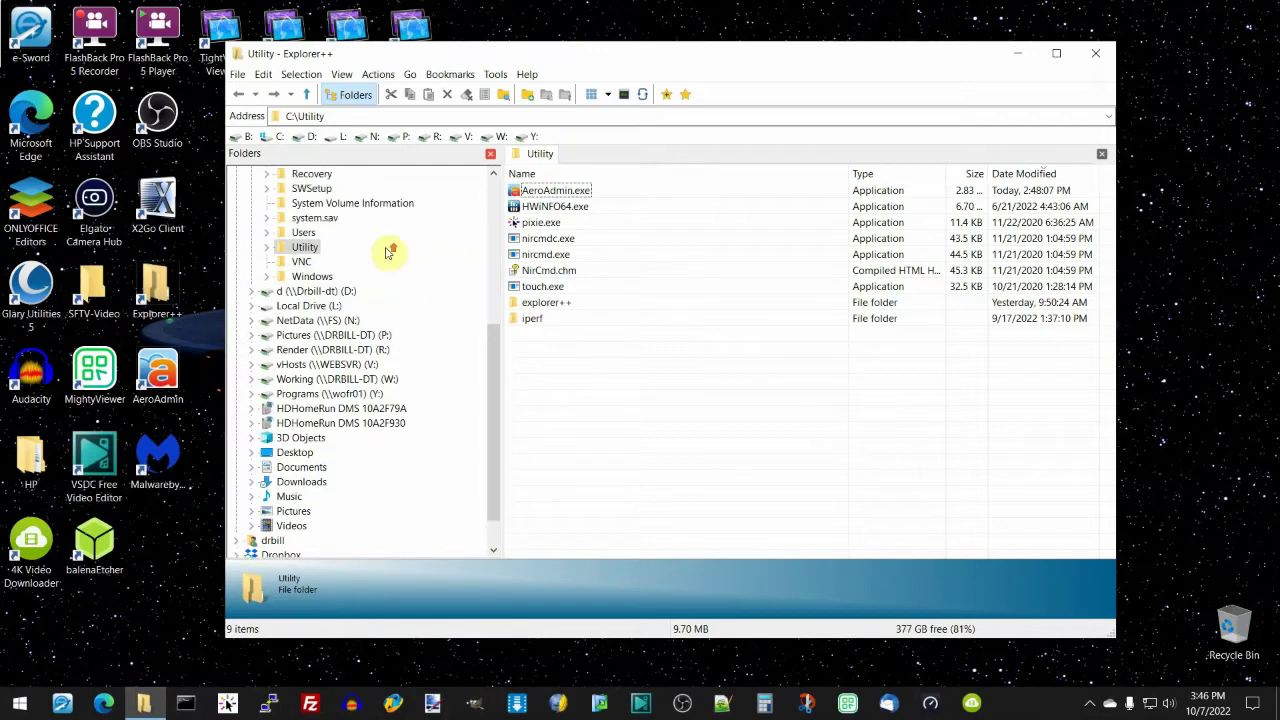
pyautogui.scroll(5, 491, 320)
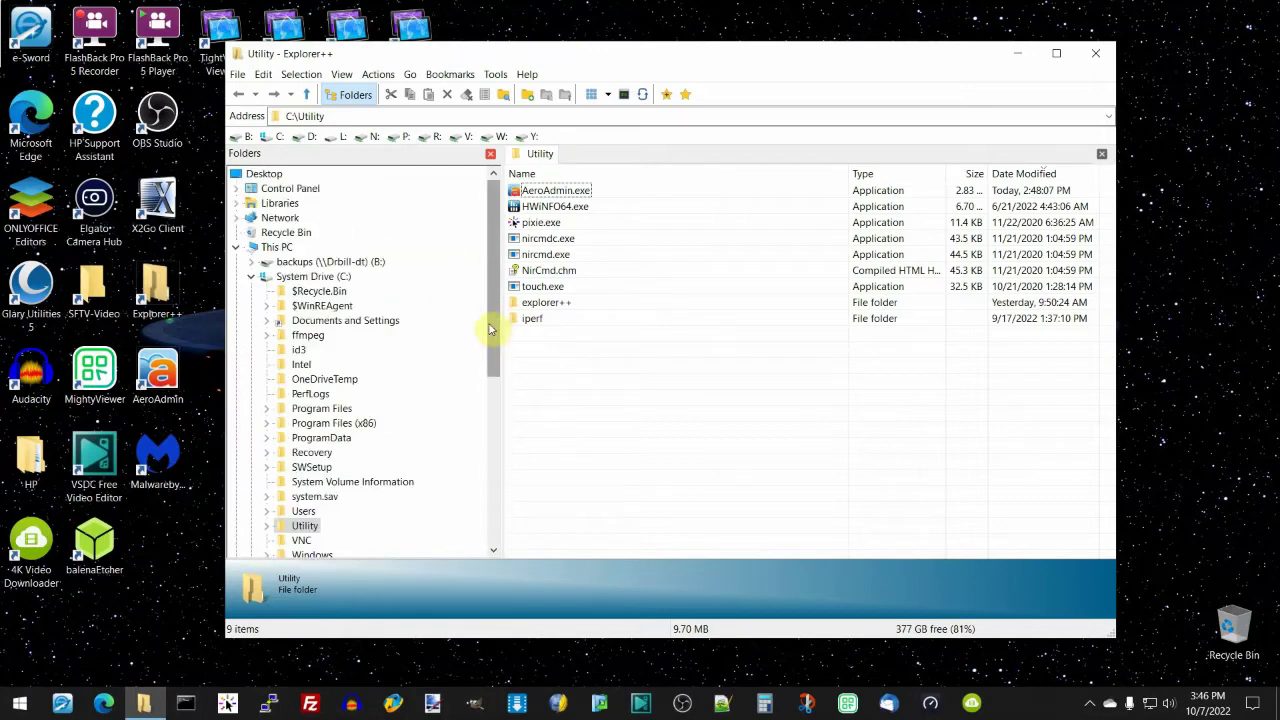
pyautogui.click(283, 278)
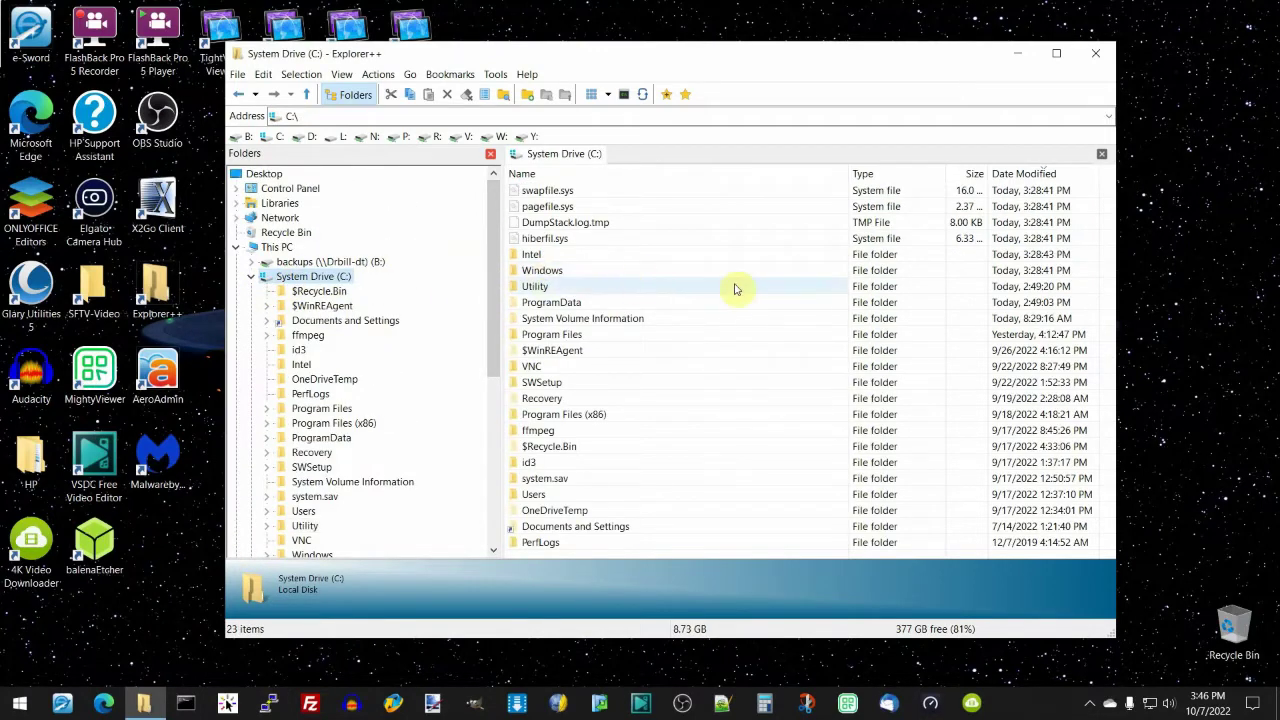
pyautogui.click(657, 173)
pyautogui.click(657, 173)
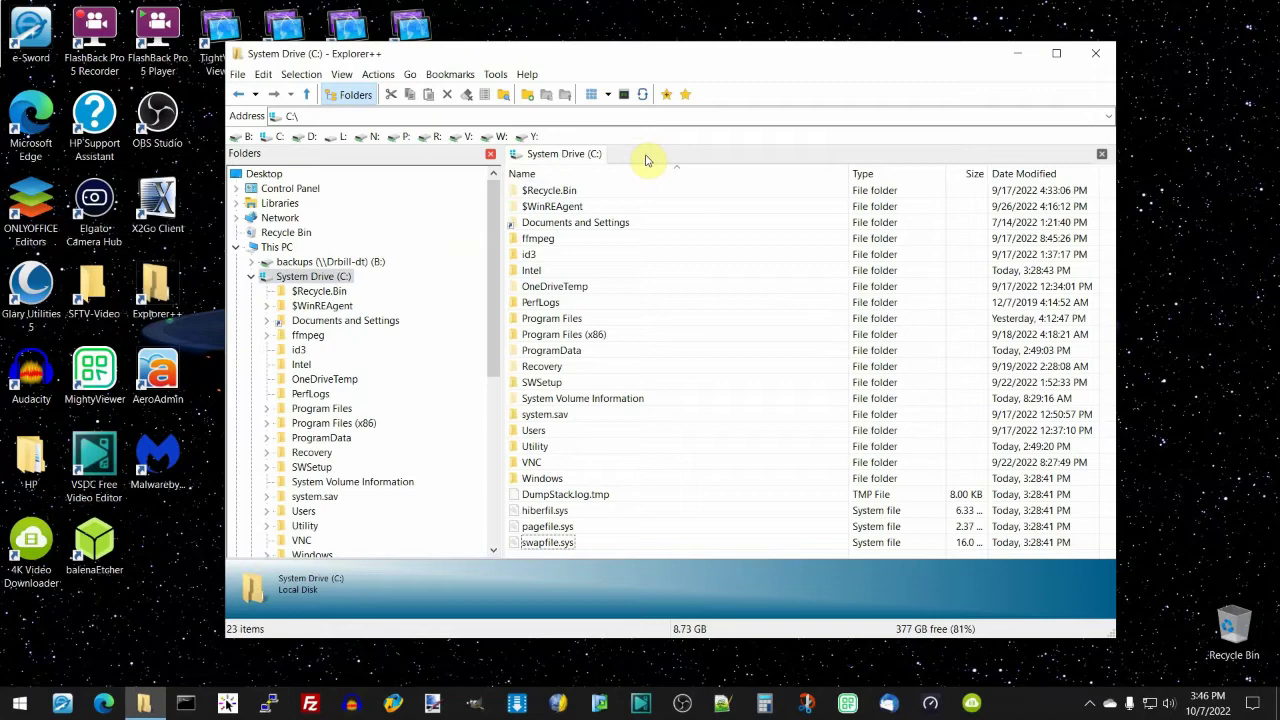
# Search C:\ and its subfolders for file names matching *file*, and close the search dialog.
pyautogui.moveTo(697, 58); pyautogui.dragTo(680, 40)
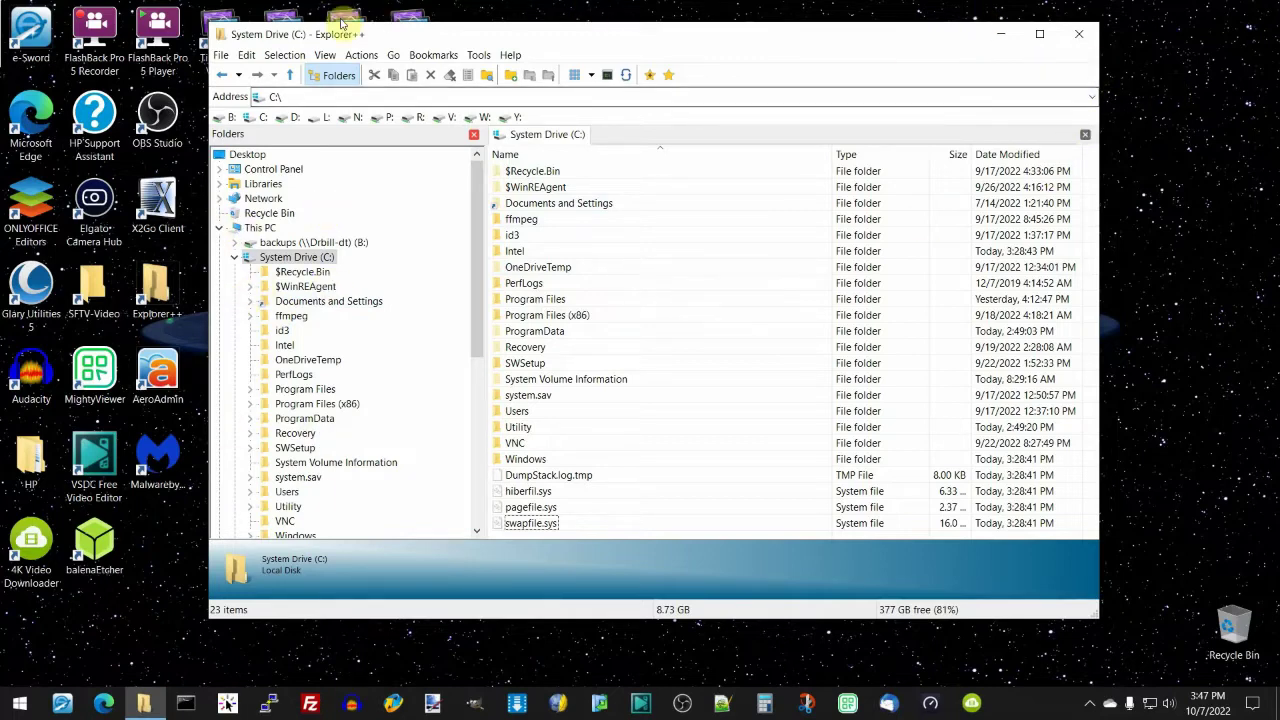
pyautogui.click(487, 79)
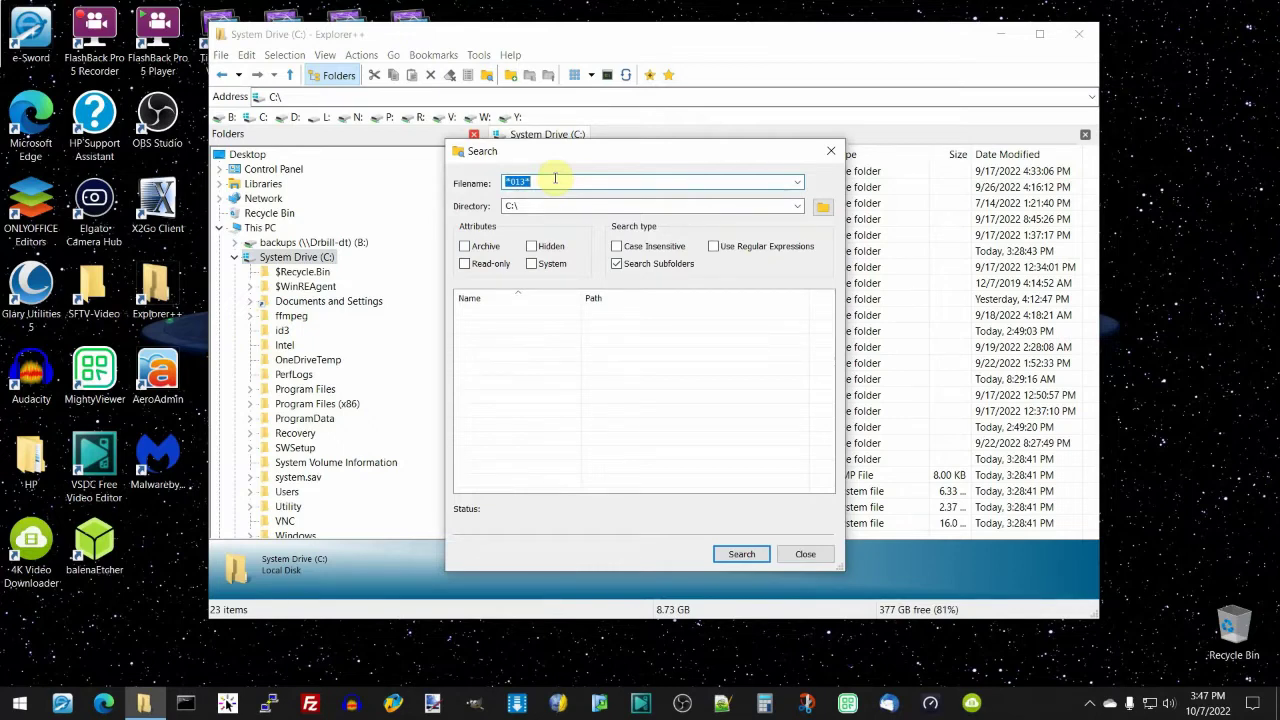
pyautogui.press('BackSpace')
pyautogui.hotkey('ctrl', 'z')
pyautogui.write('*file*')
pyautogui.click(740, 552)
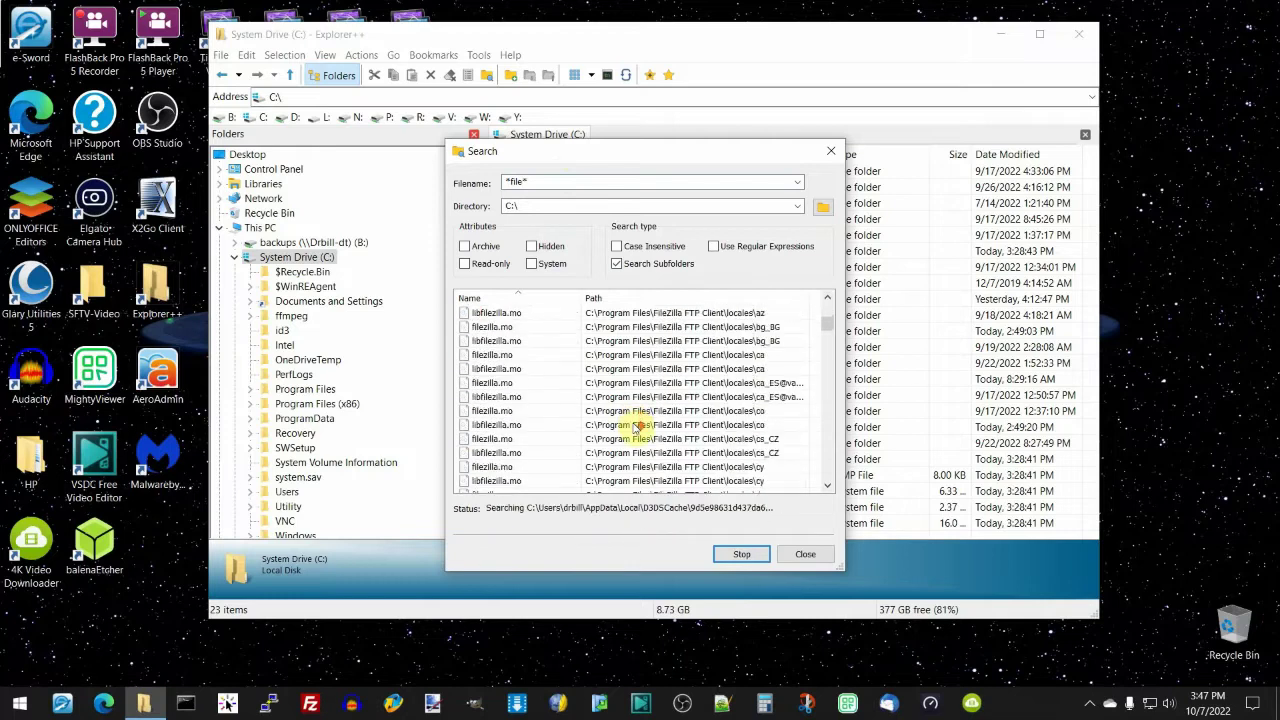
pyautogui.click(806, 555)
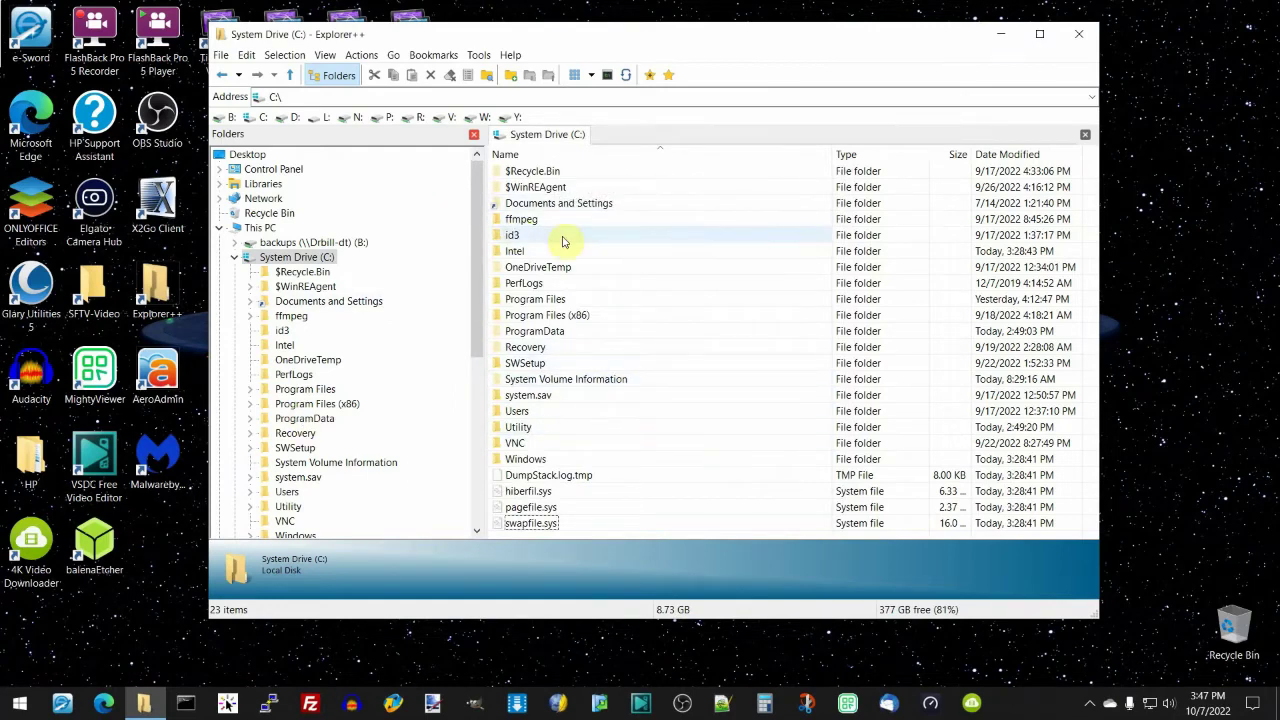
# Refresh the C: folder listing and look through the available view modes without choosing one.
pyautogui.moveTo(562, 241)
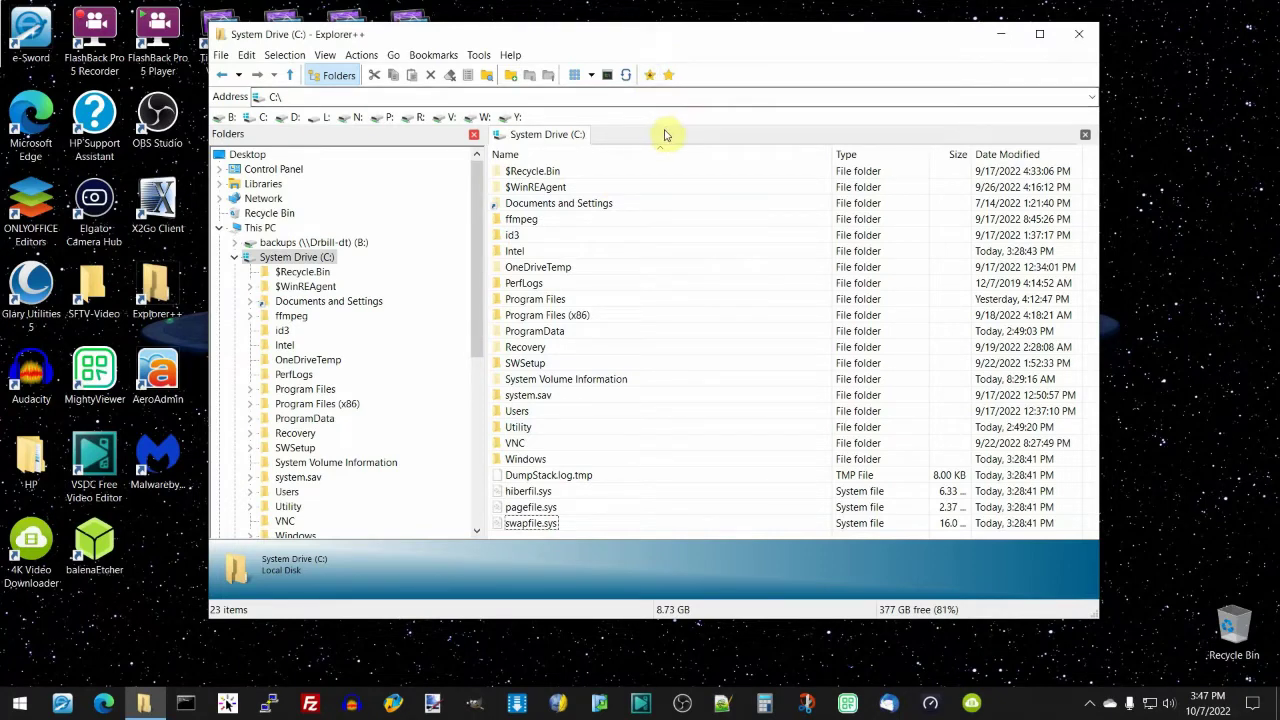
pyautogui.click(626, 77)
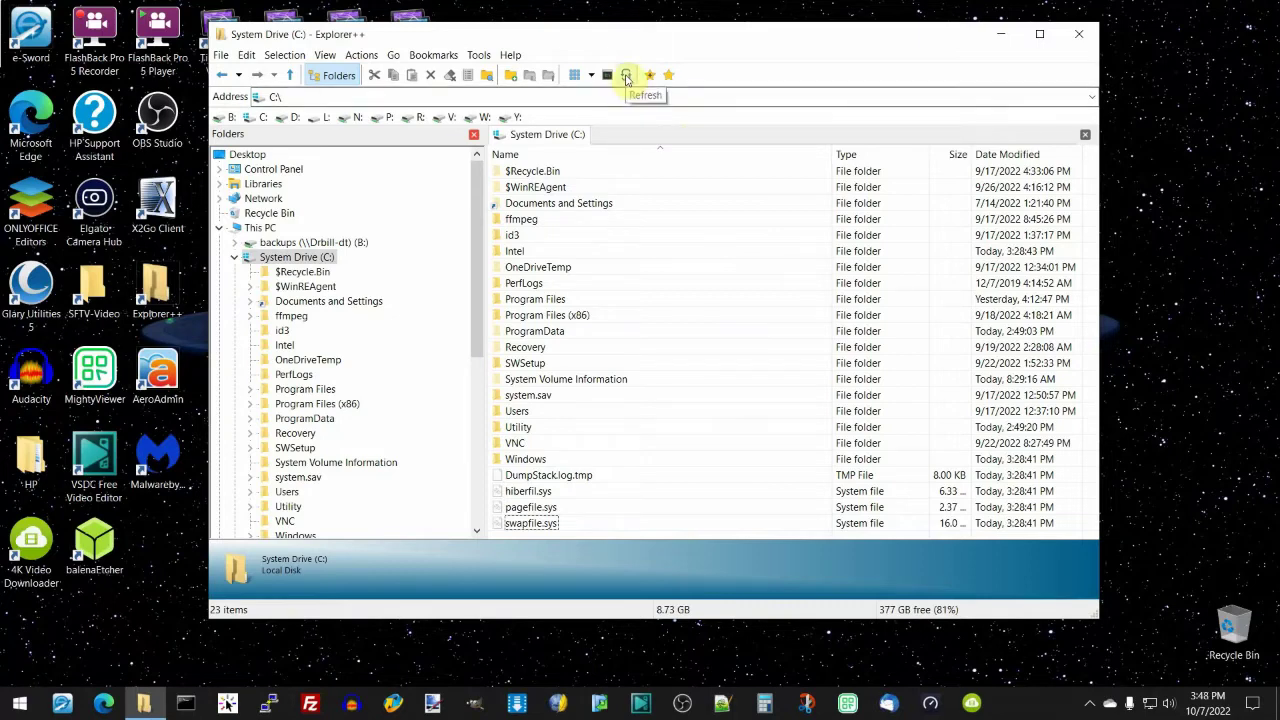
pyautogui.click(627, 78)
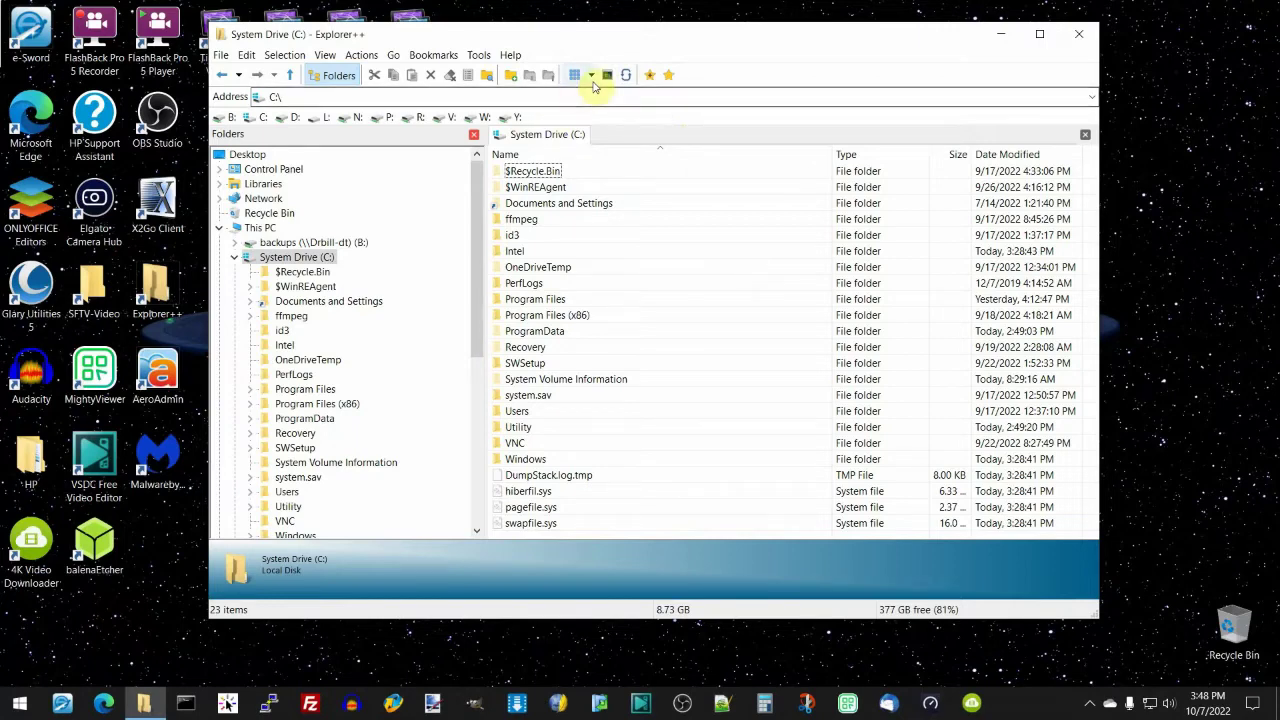
pyautogui.click(592, 79)
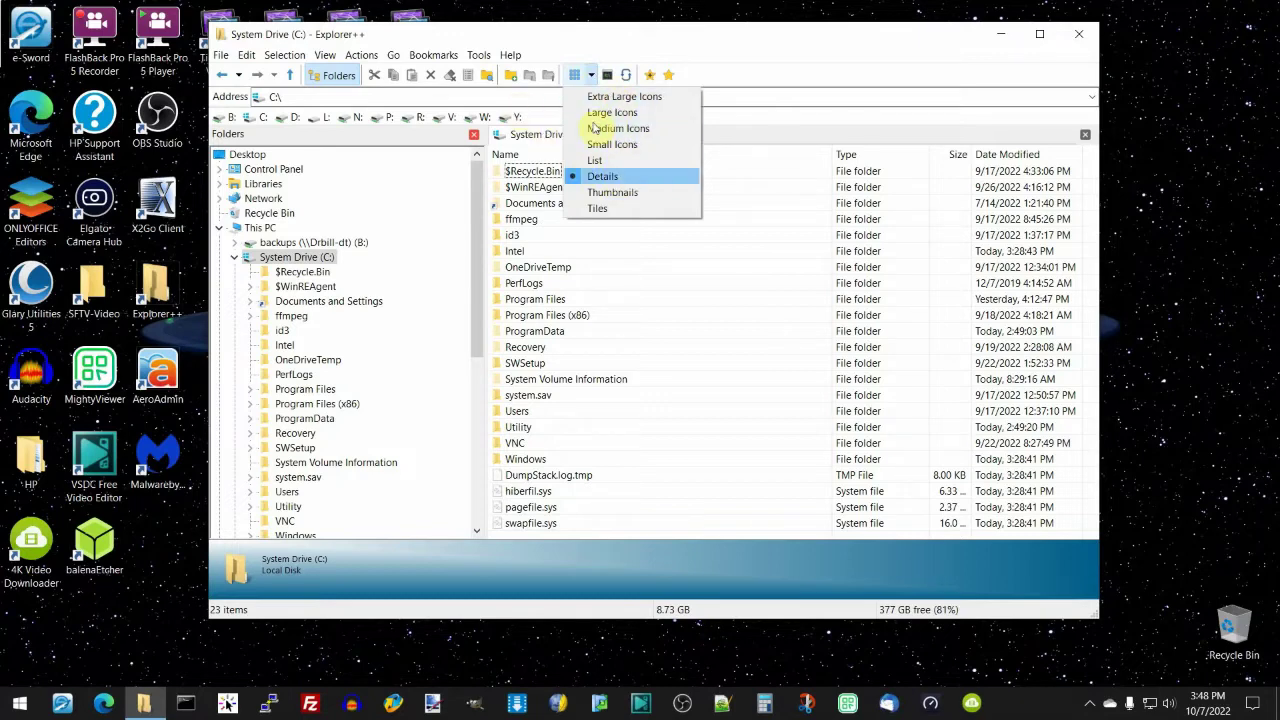
pyautogui.click(608, 33)
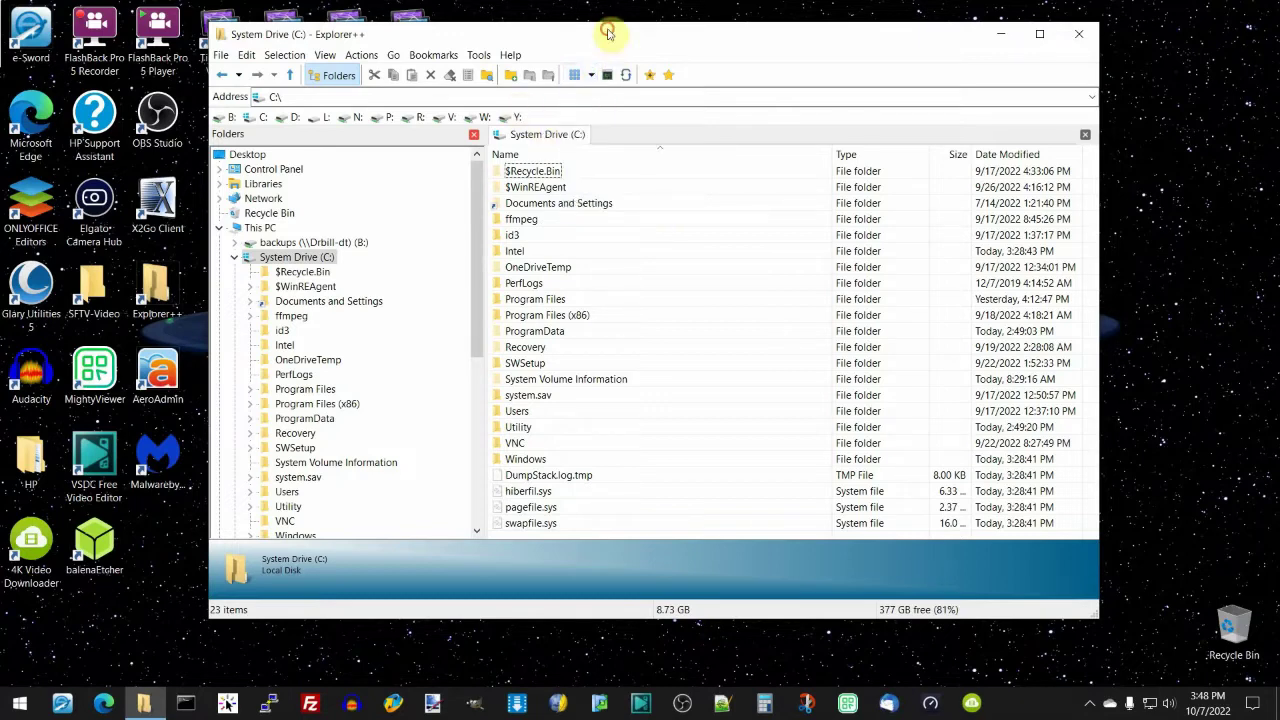
# Open the Explorer++ help and read the Toolbars topics: Address Bar, Main Toolbar, Bookmarks, Drives, Application Toolbar and Customize.
pyautogui.click(510, 56)
pyautogui.click(531, 75)
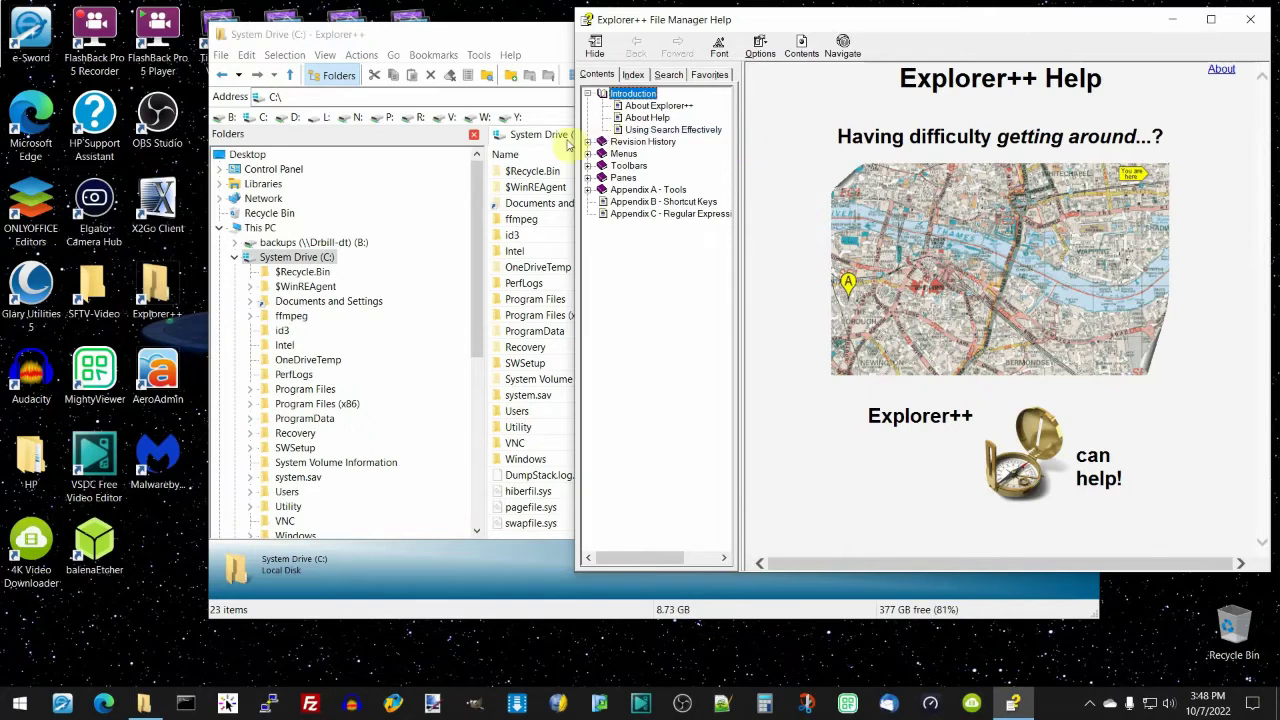
pyautogui.click(589, 166)
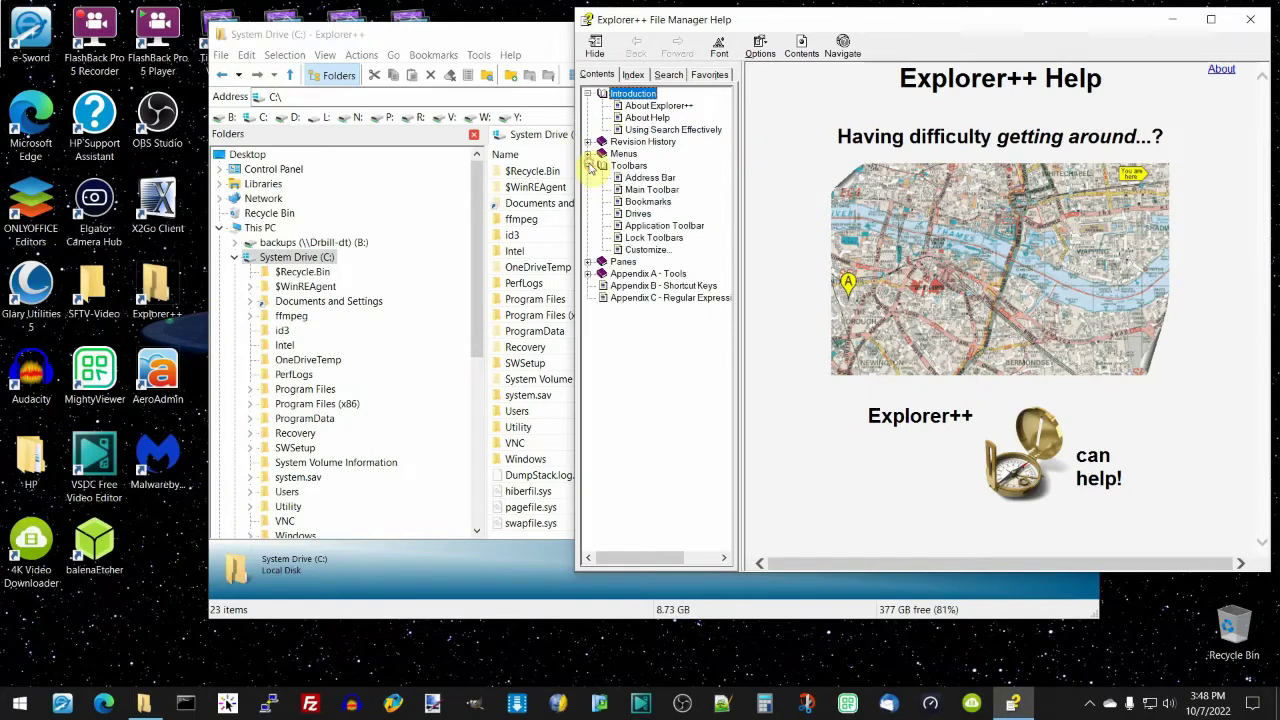
pyautogui.click(655, 178)
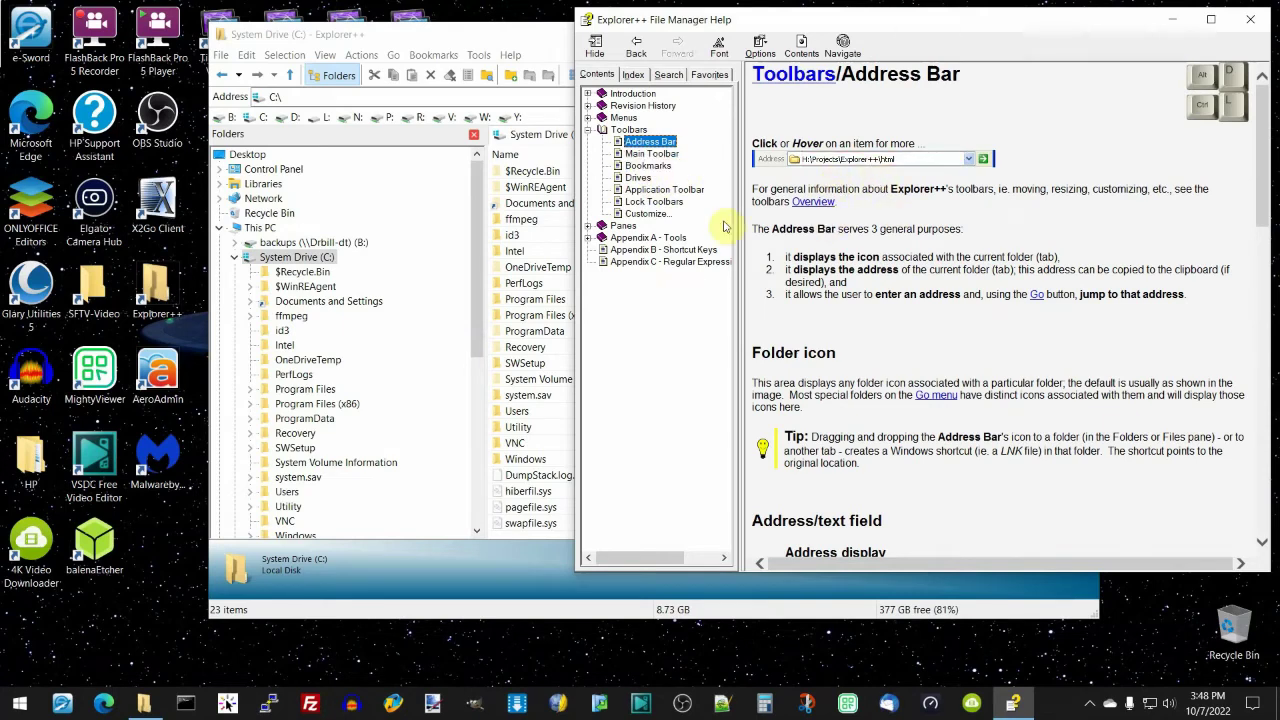
pyautogui.click(651, 155)
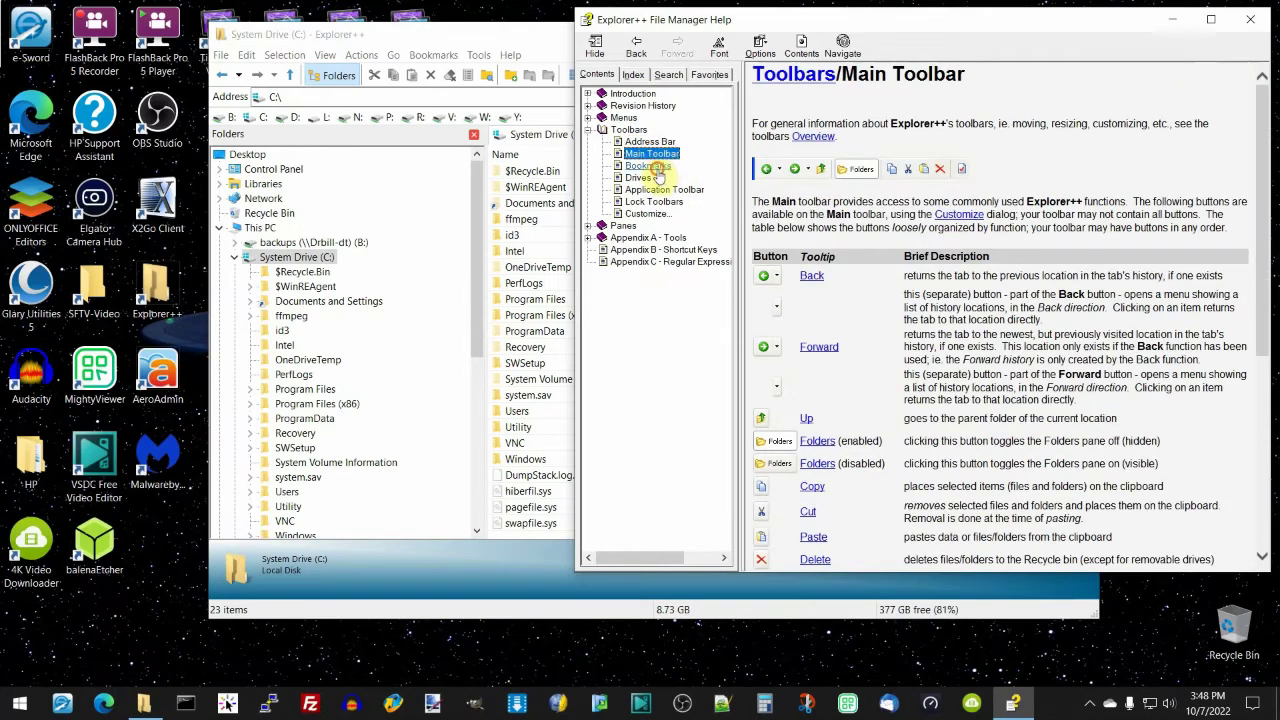
pyautogui.click(658, 166)
pyautogui.click(645, 178)
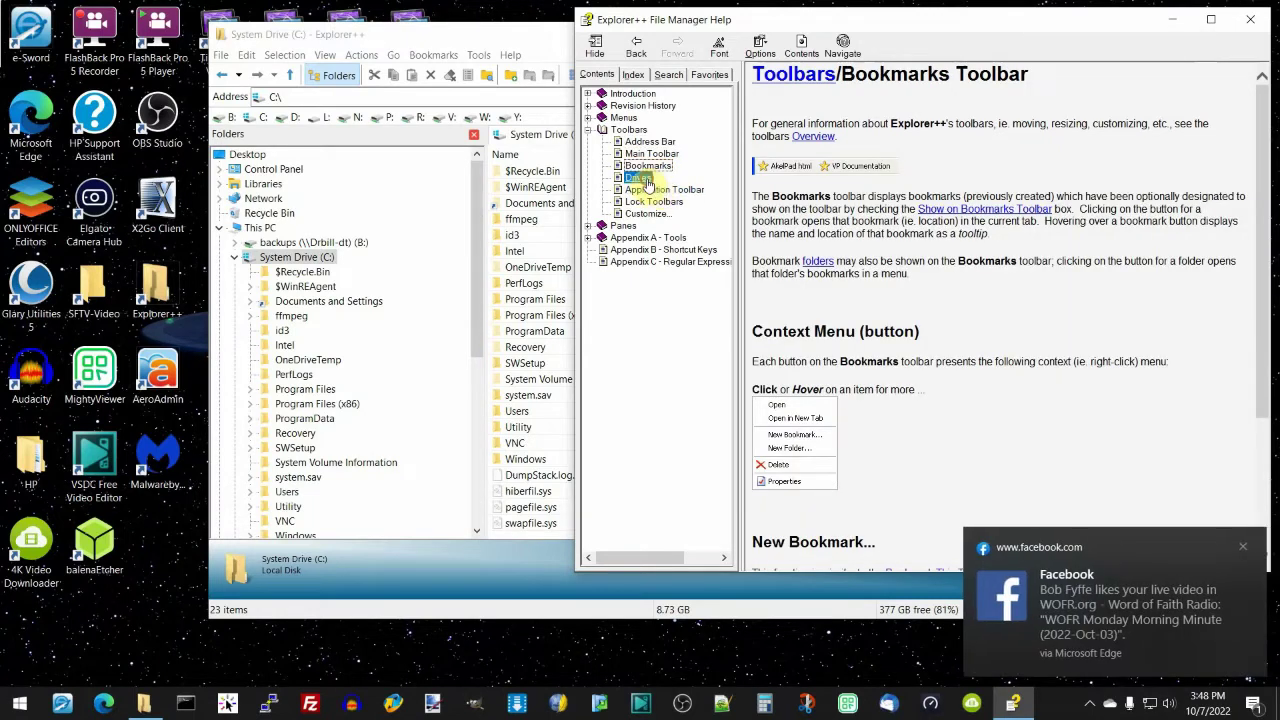
pyautogui.click(1242, 546)
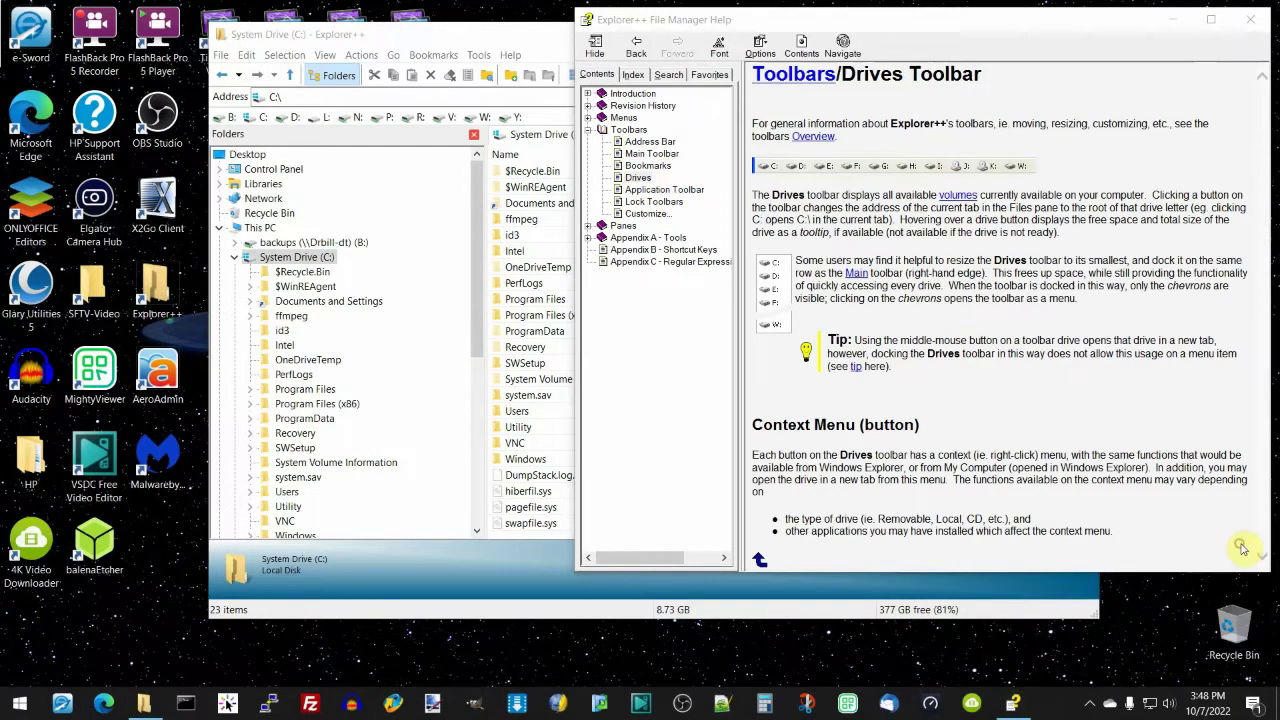
pyautogui.click(664, 190)
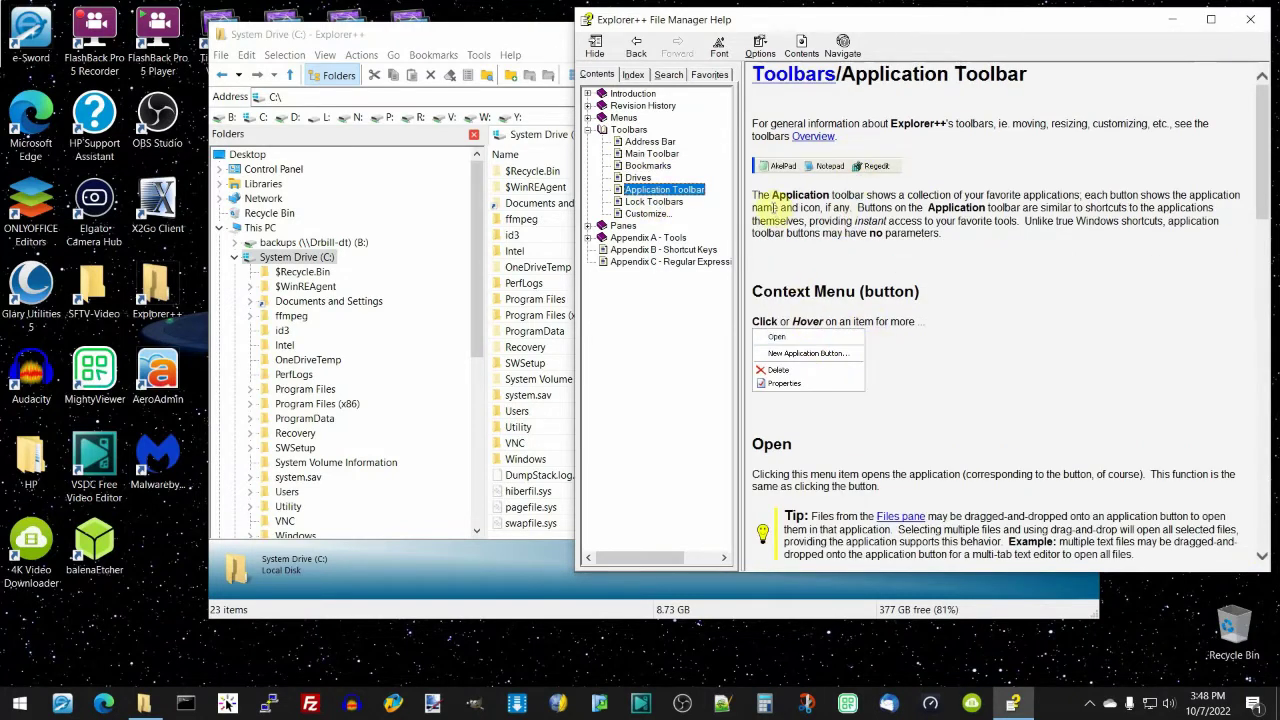
pyautogui.click(648, 213)
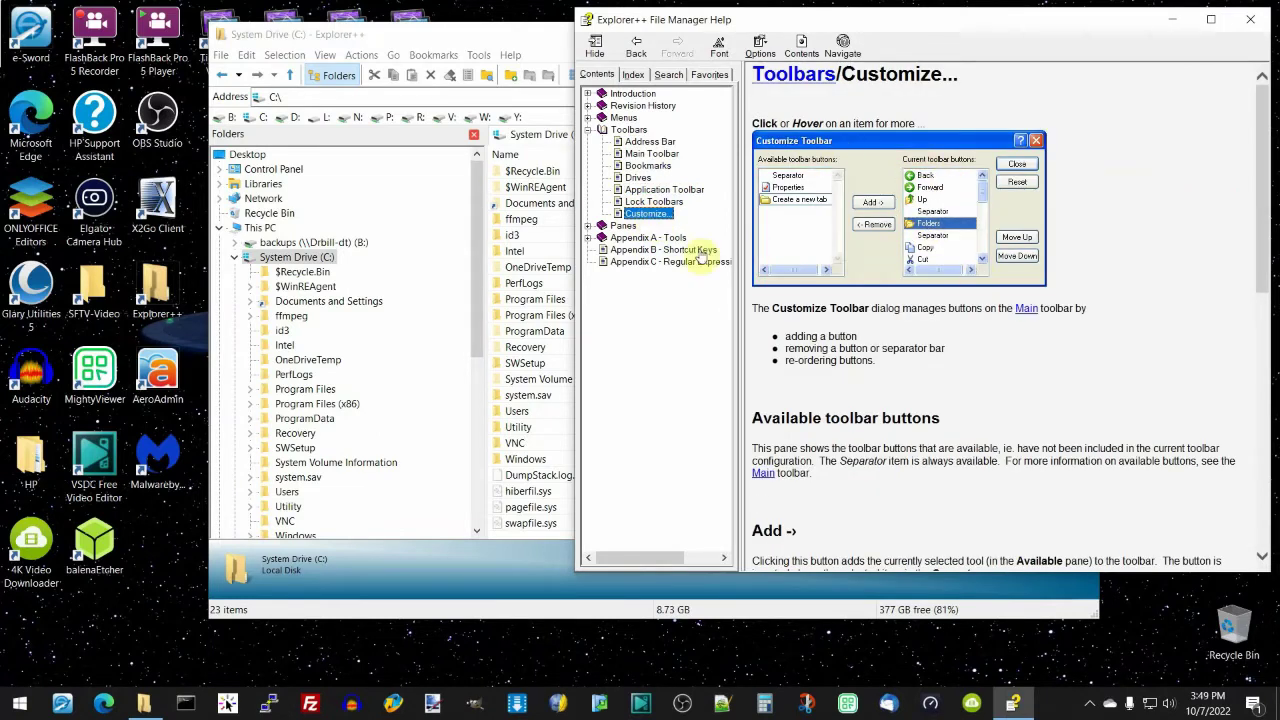
# View the Folders pane topic under Panes in the help and close the help window.
pyautogui.click(589, 226)
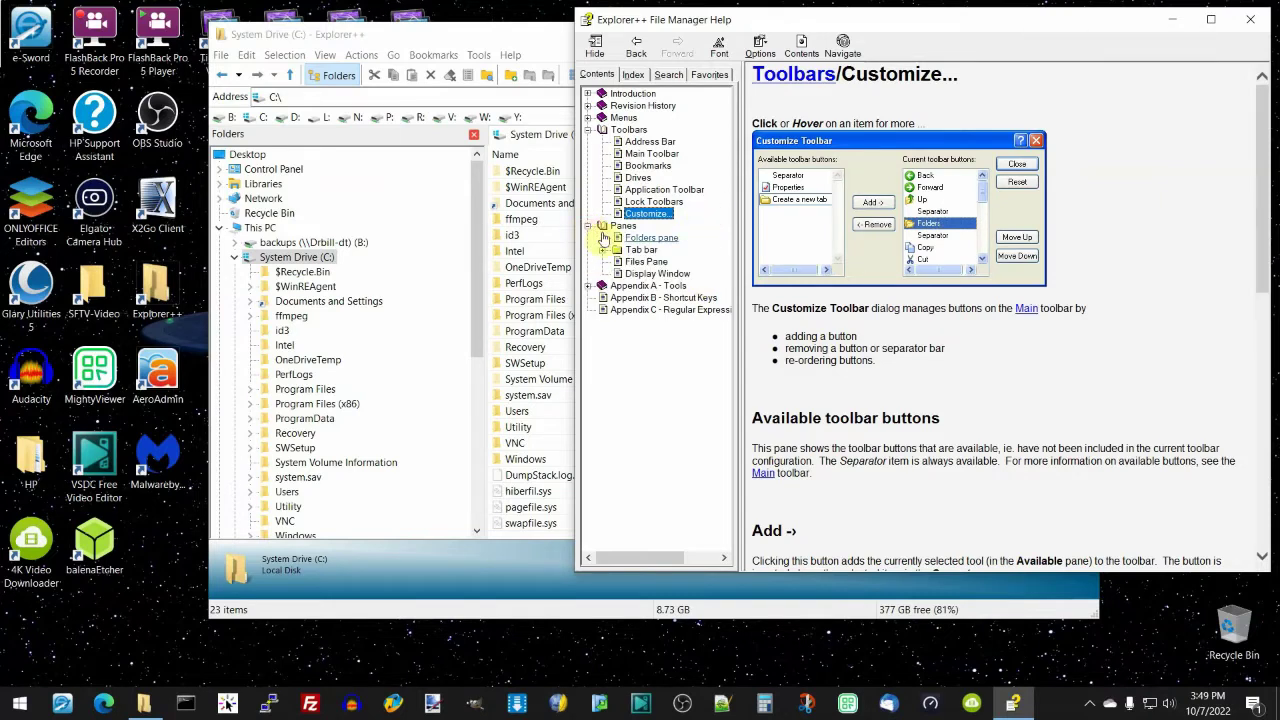
pyautogui.click(650, 238)
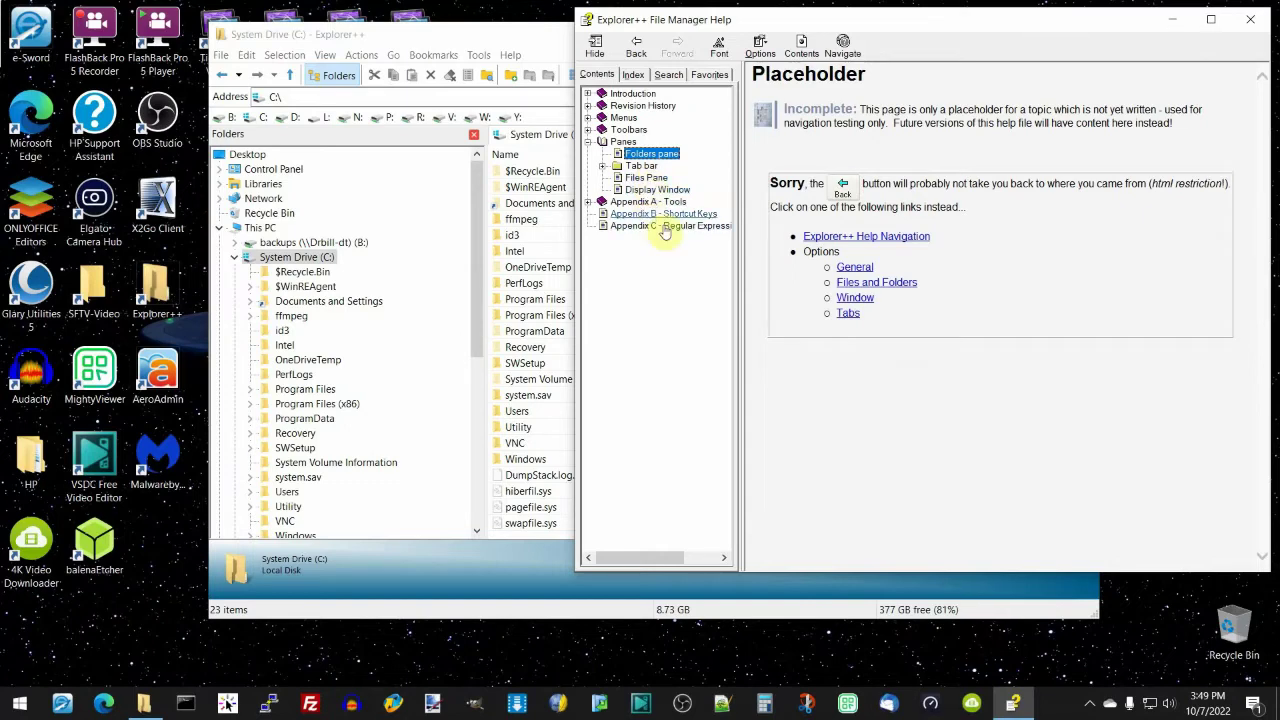
pyautogui.click(1250, 23)
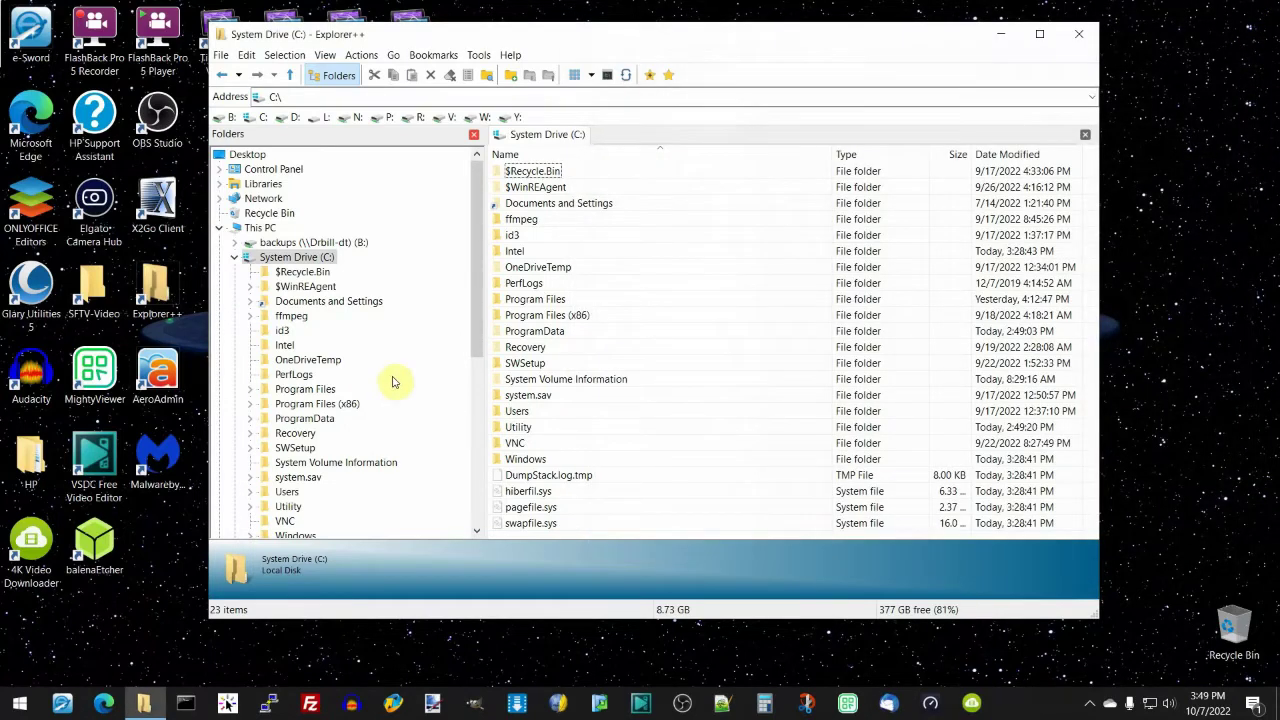
# Browse from the folder tree to the vHosts (V:) network drive and open its V:\drbill\xml folder.
pyautogui.scroll(-4, 343, 343)
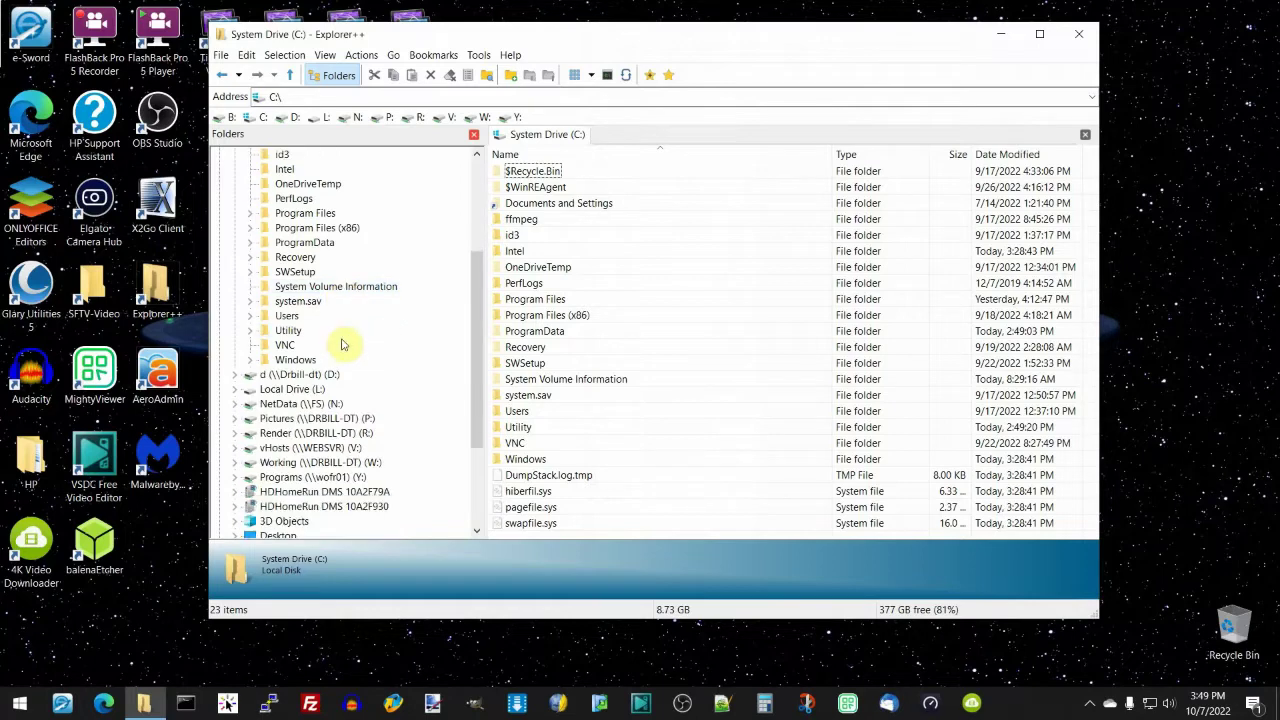
pyautogui.scroll(-2, 332, 354)
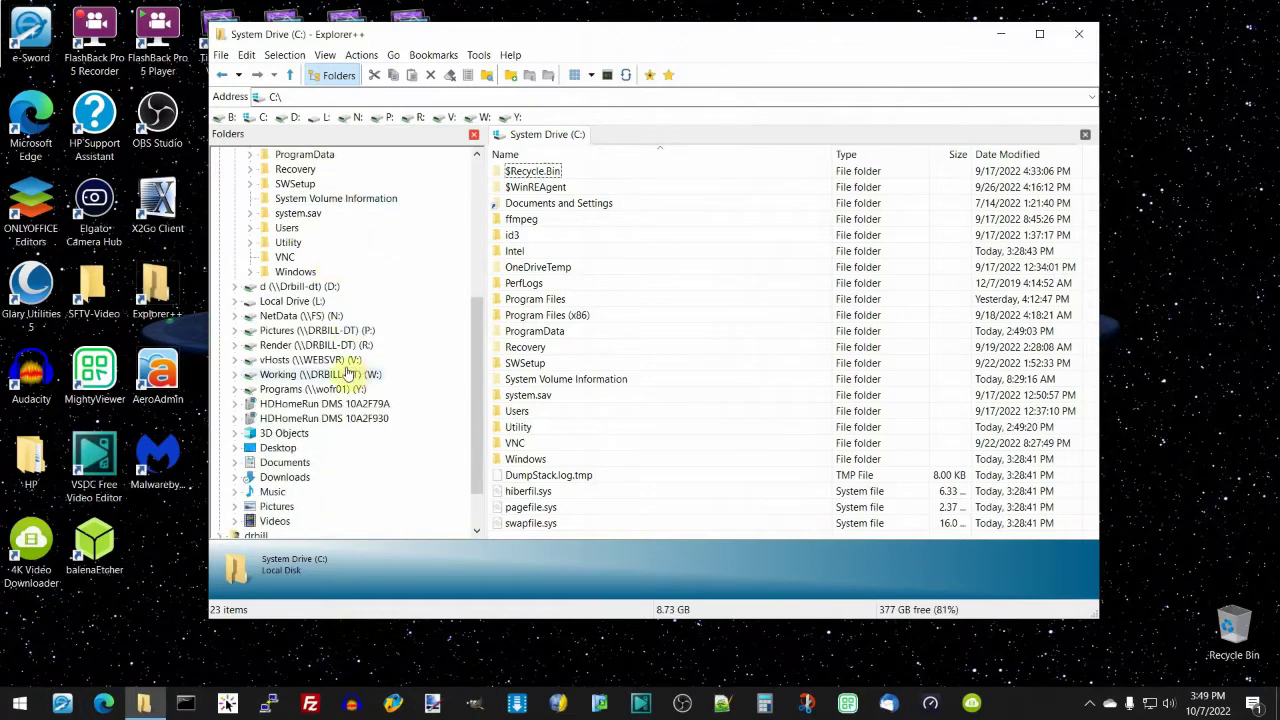
pyautogui.click(297, 363)
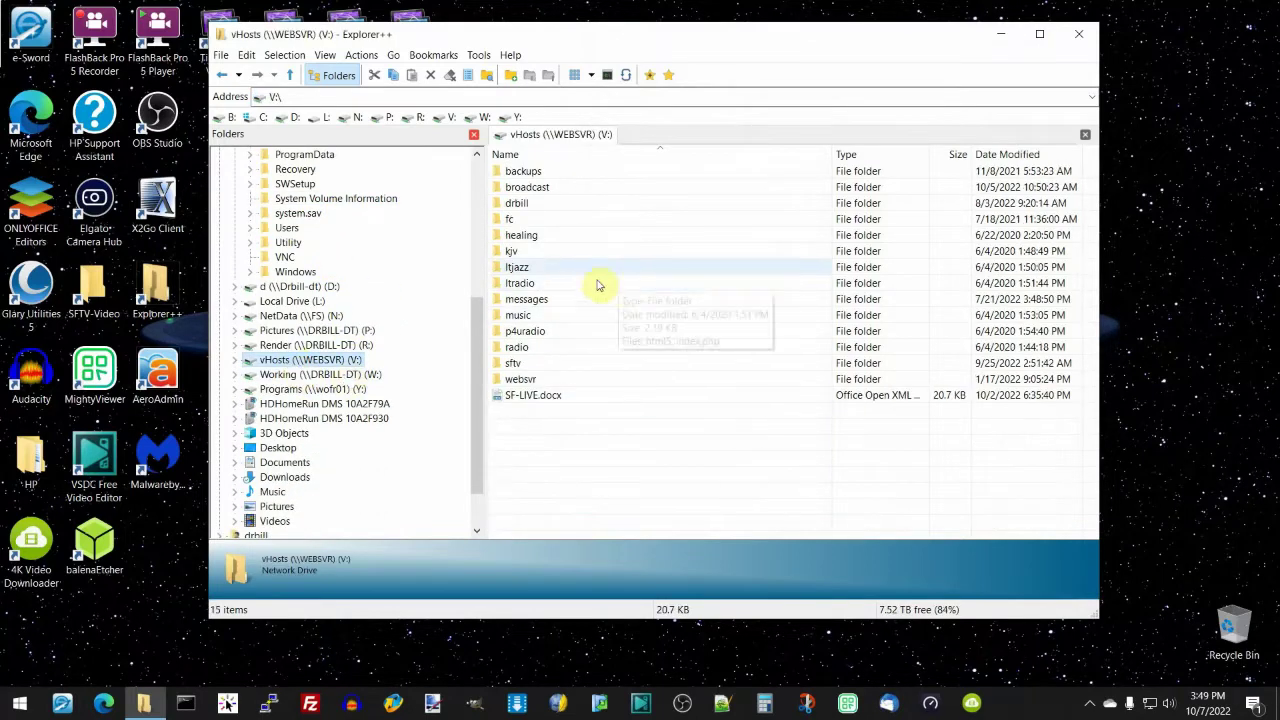
pyautogui.doubleClick(520, 204)
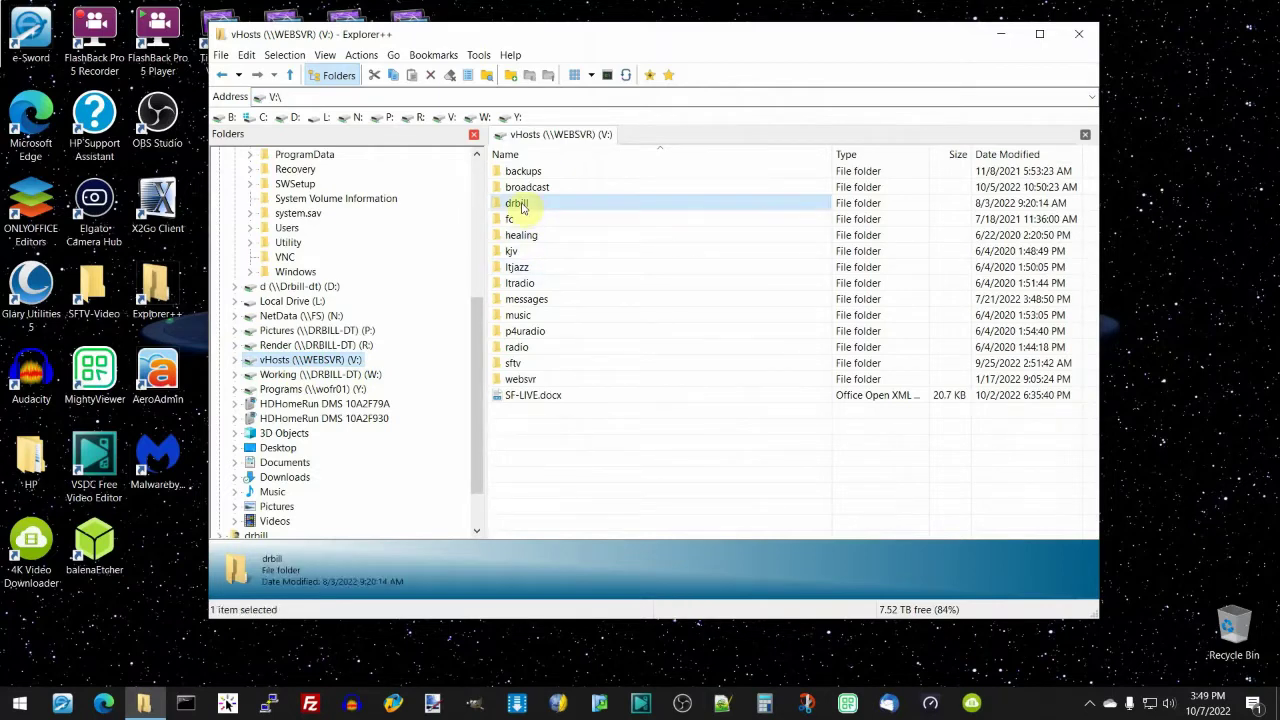
pyautogui.scroll(-10, 637, 292)
pyautogui.scroll(-5, 636, 296)
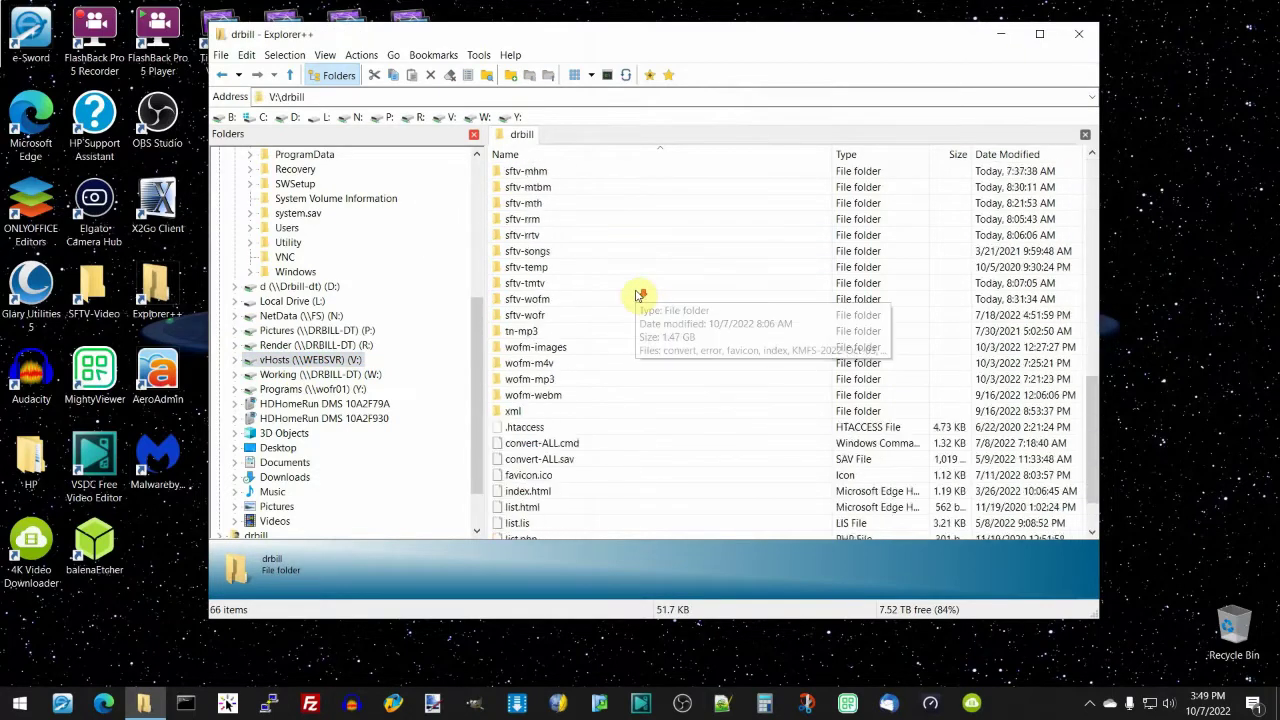
pyautogui.click(507, 363)
pyautogui.doubleClick(507, 363)
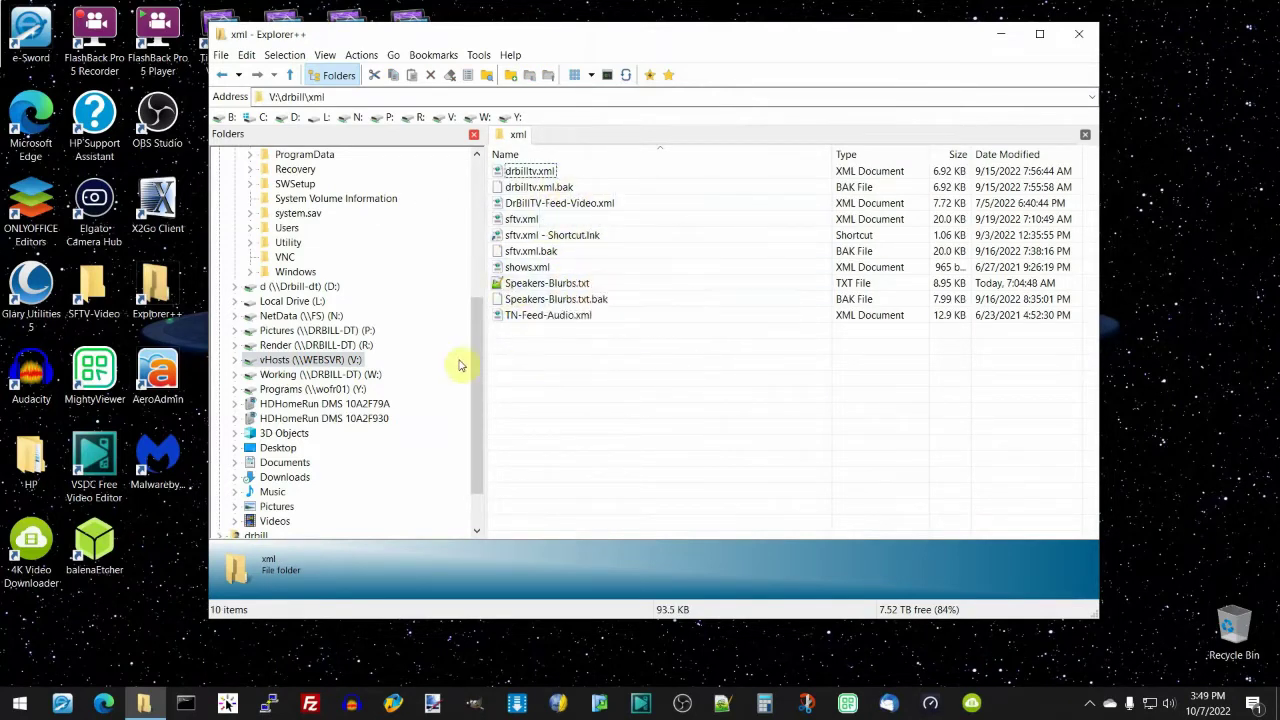
# Review the context options available for Speakers-Blurbs.txt without choosing one.
pyautogui.click(532, 284)
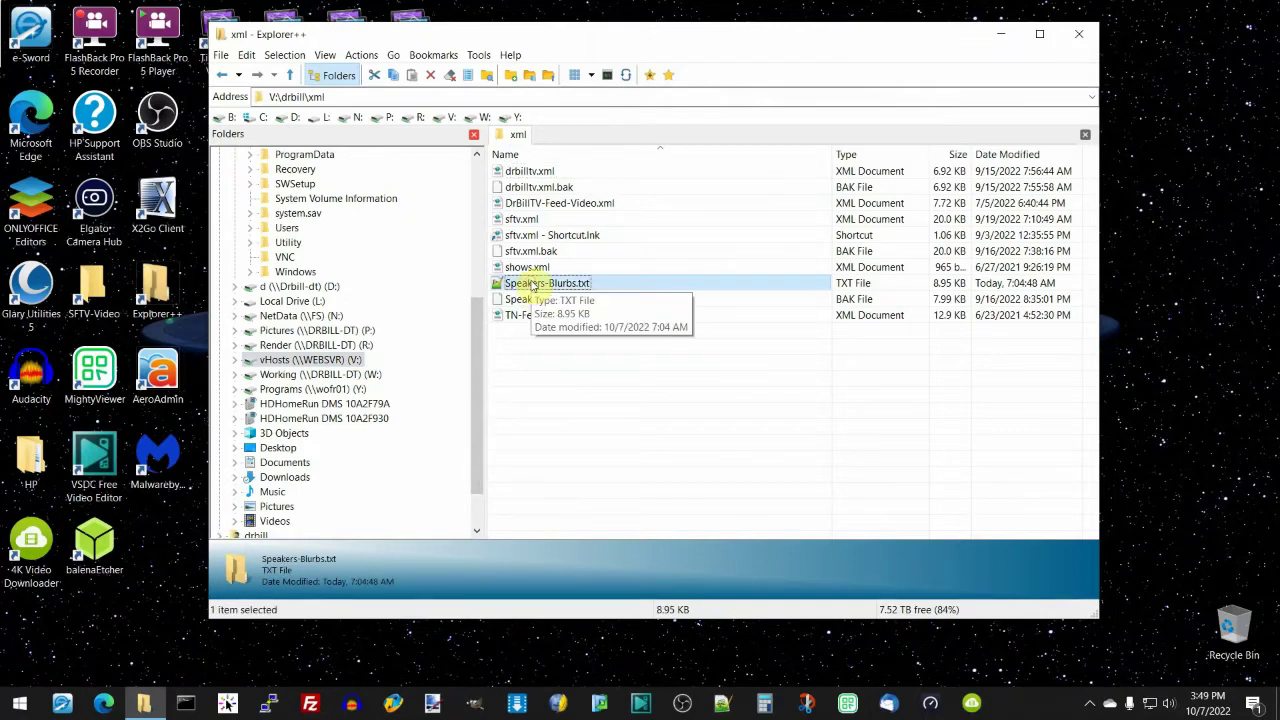
pyautogui.rightClick(532, 284)
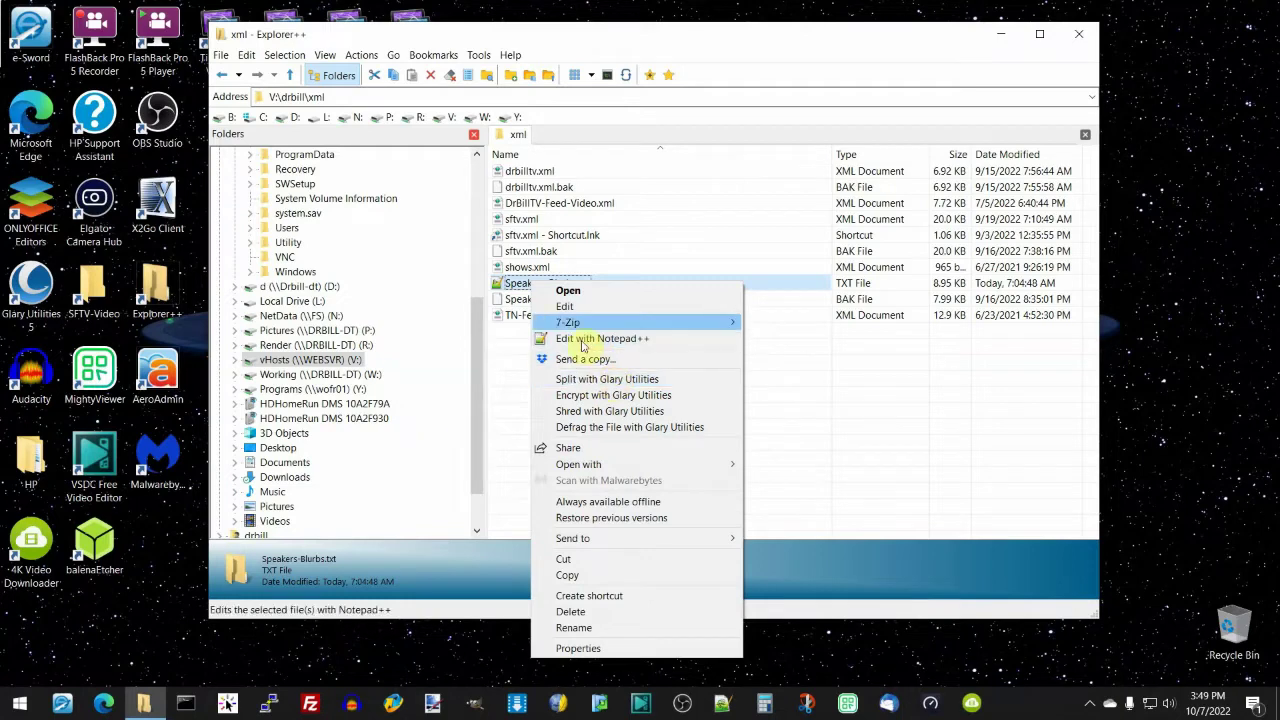
pyautogui.click(645, 217)
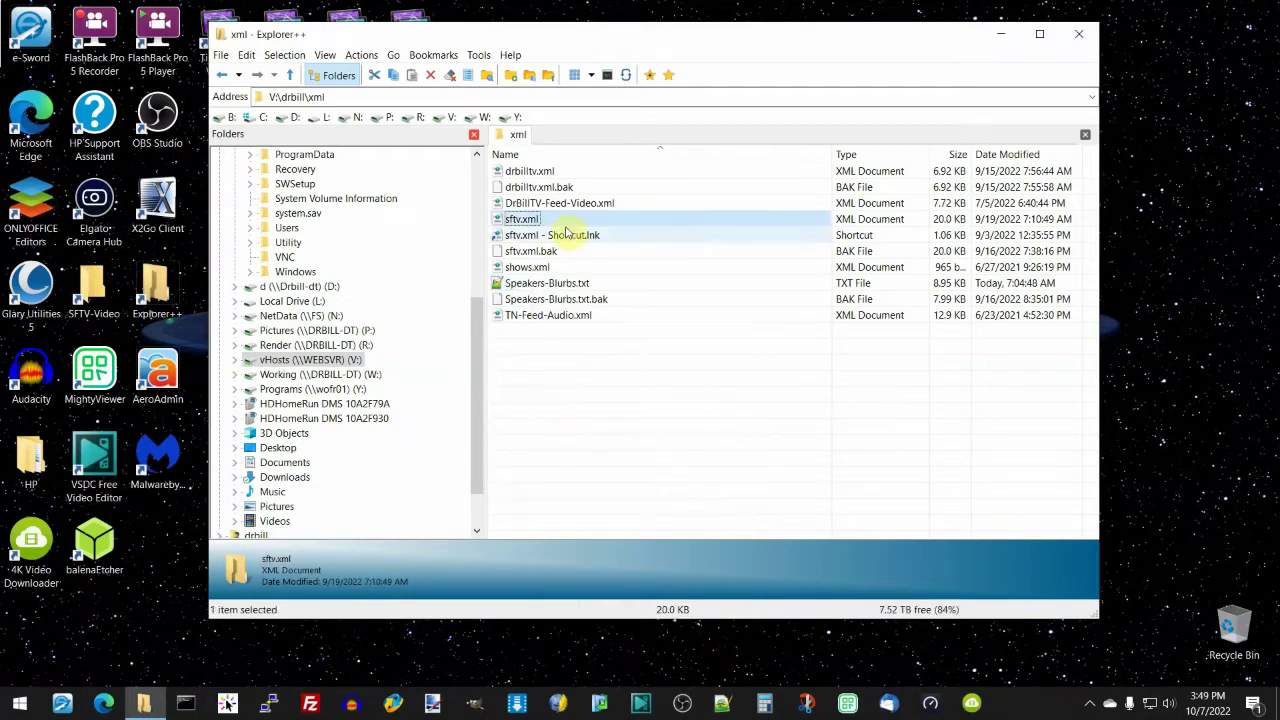
pyautogui.rightClick(557, 284)
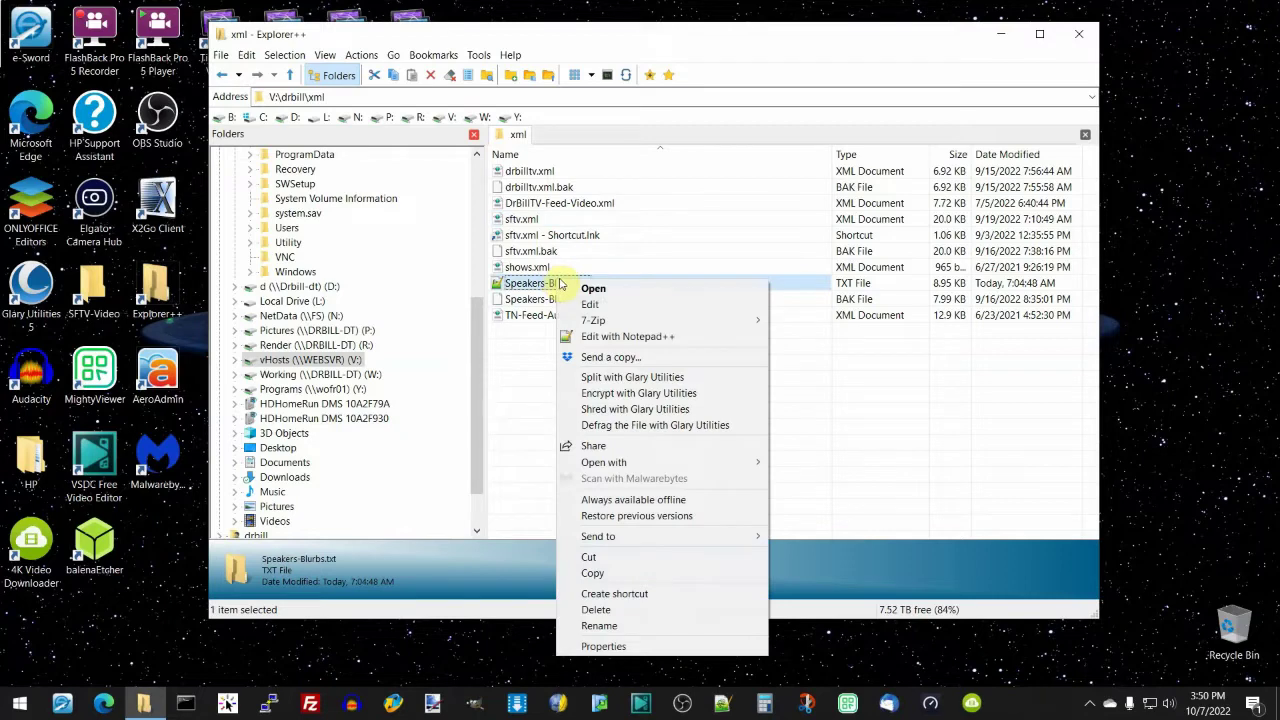
pyautogui.click(790, 42)
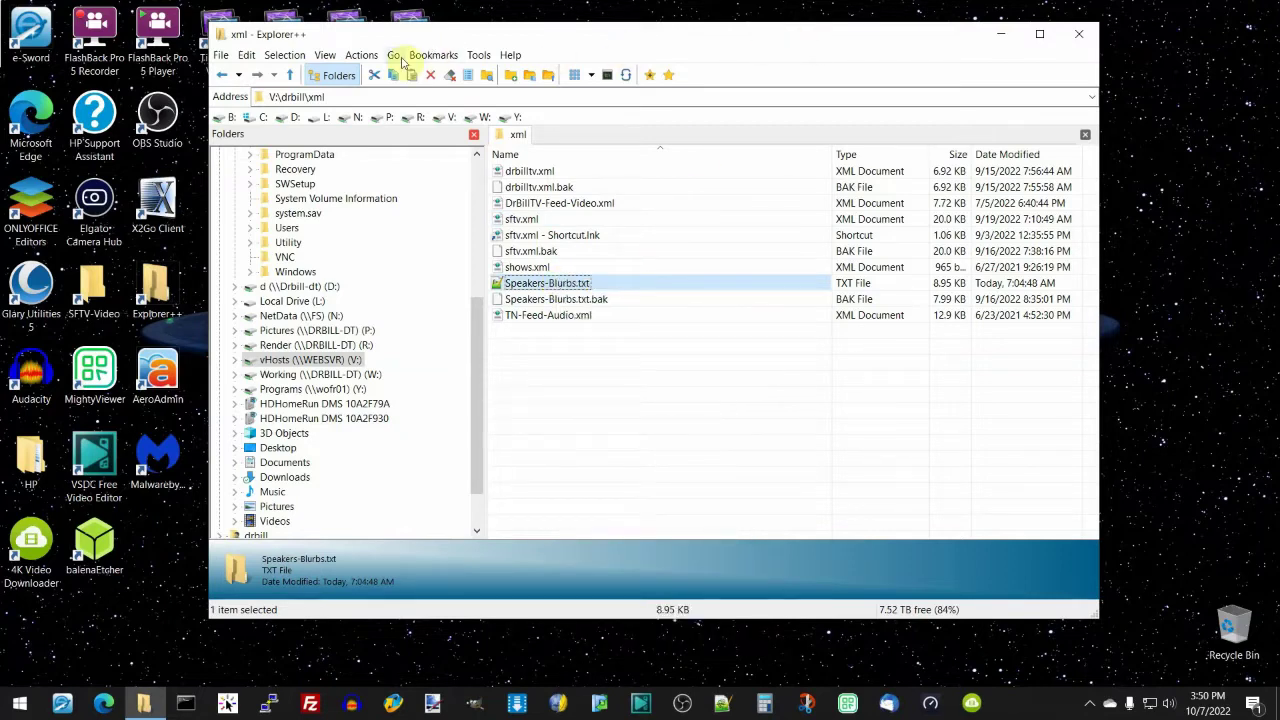
# Look through the Bookmarks and Actions commands, view the Split File settings for Speakers-Blurbs.txt, and close them without splitting.
pyautogui.click(477, 56)
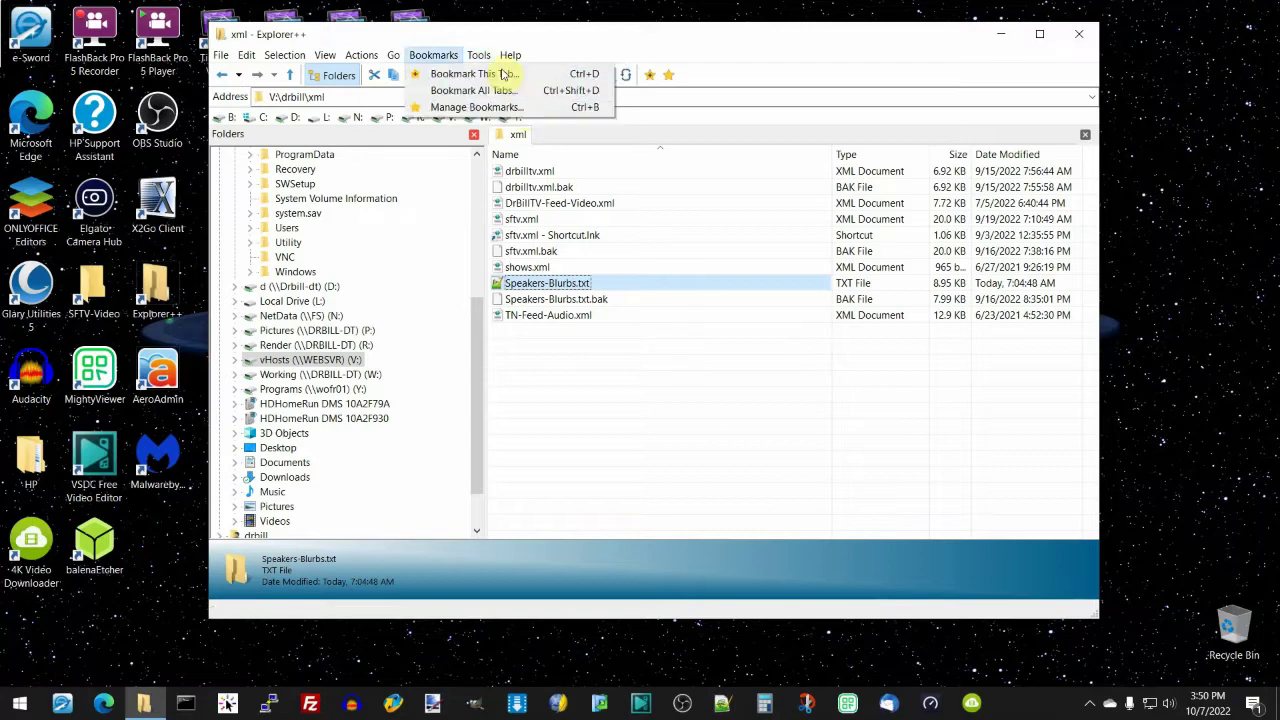
pyautogui.moveTo(343, 62)
pyautogui.moveTo(221, 62)
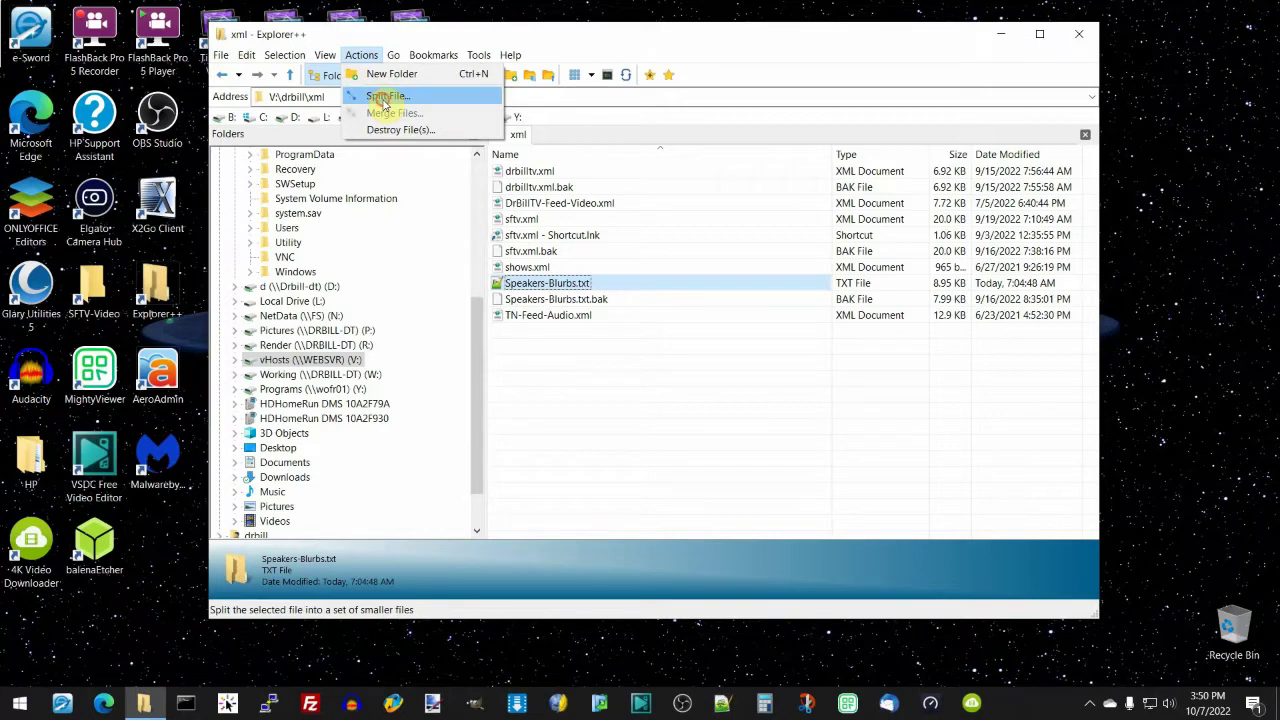
pyautogui.click(385, 96)
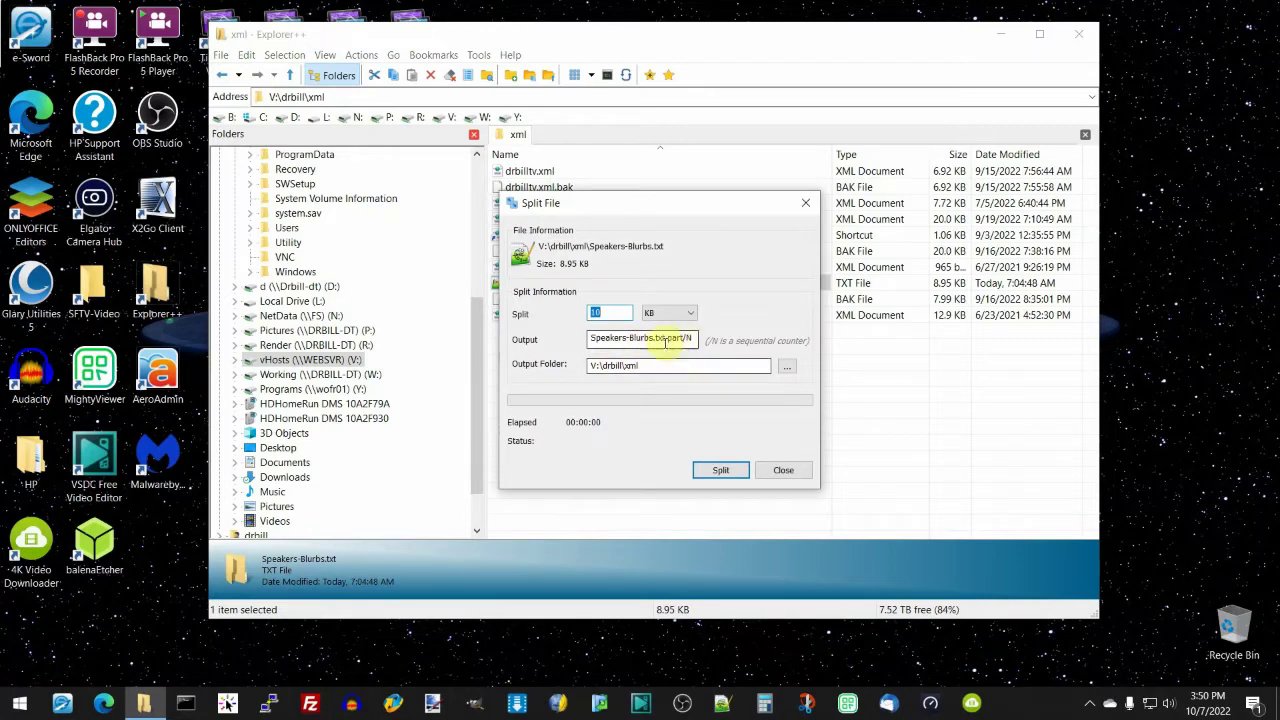
pyautogui.click(778, 468)
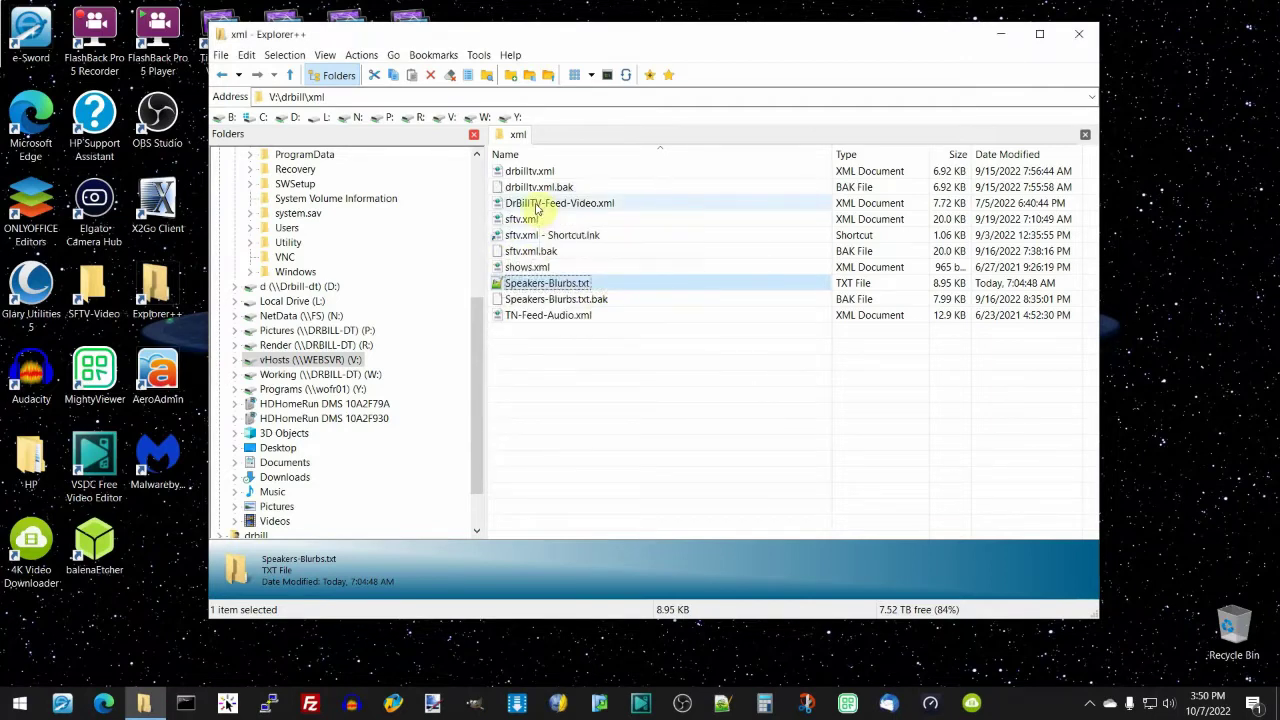
# Select drbilltv.xml and sftv.xml together and start the Merge Files command on them.
pyautogui.click(531, 172)
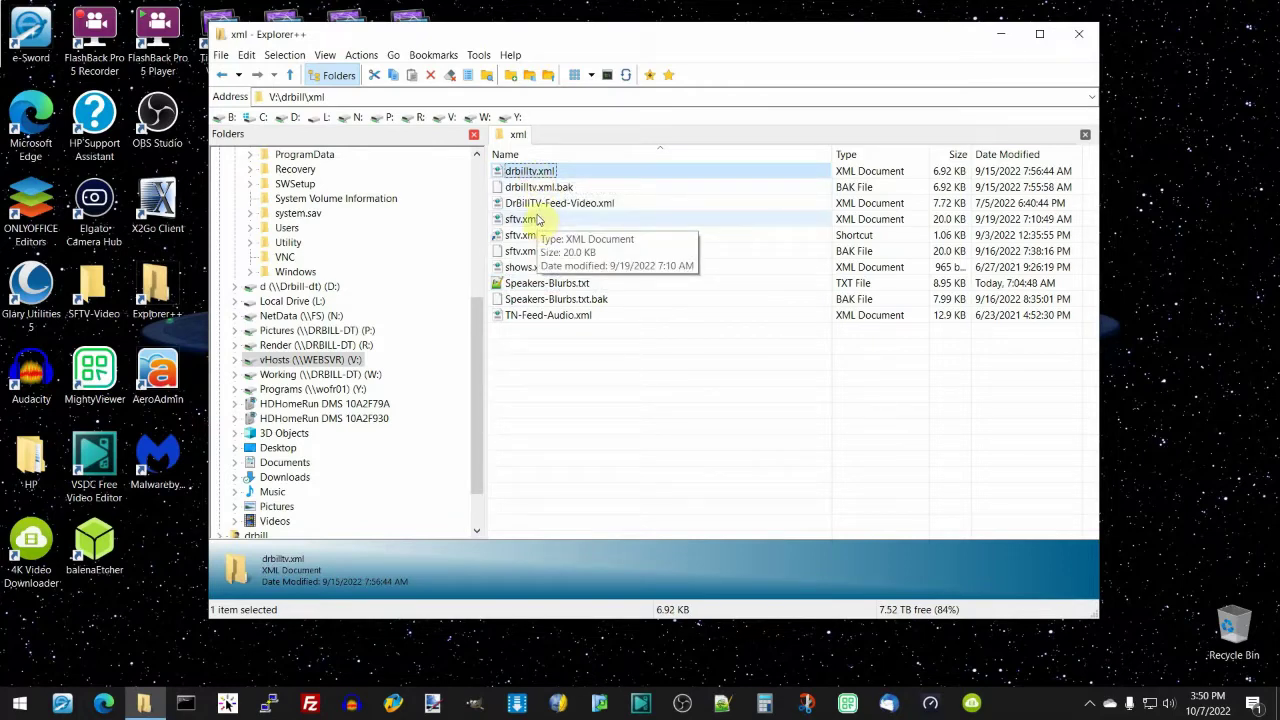
pyautogui.keyDown('ctrl'); pyautogui.click(537, 219); pyautogui.keyUp('ctrl')
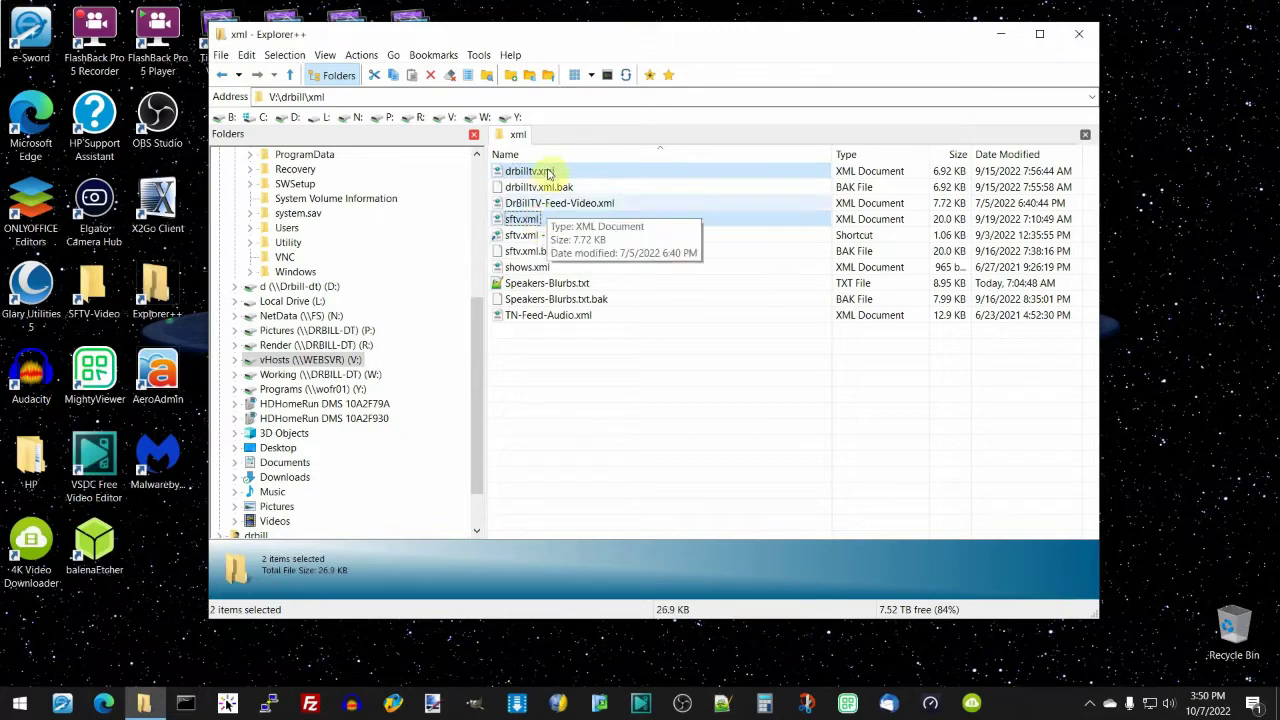
pyautogui.click(363, 55)
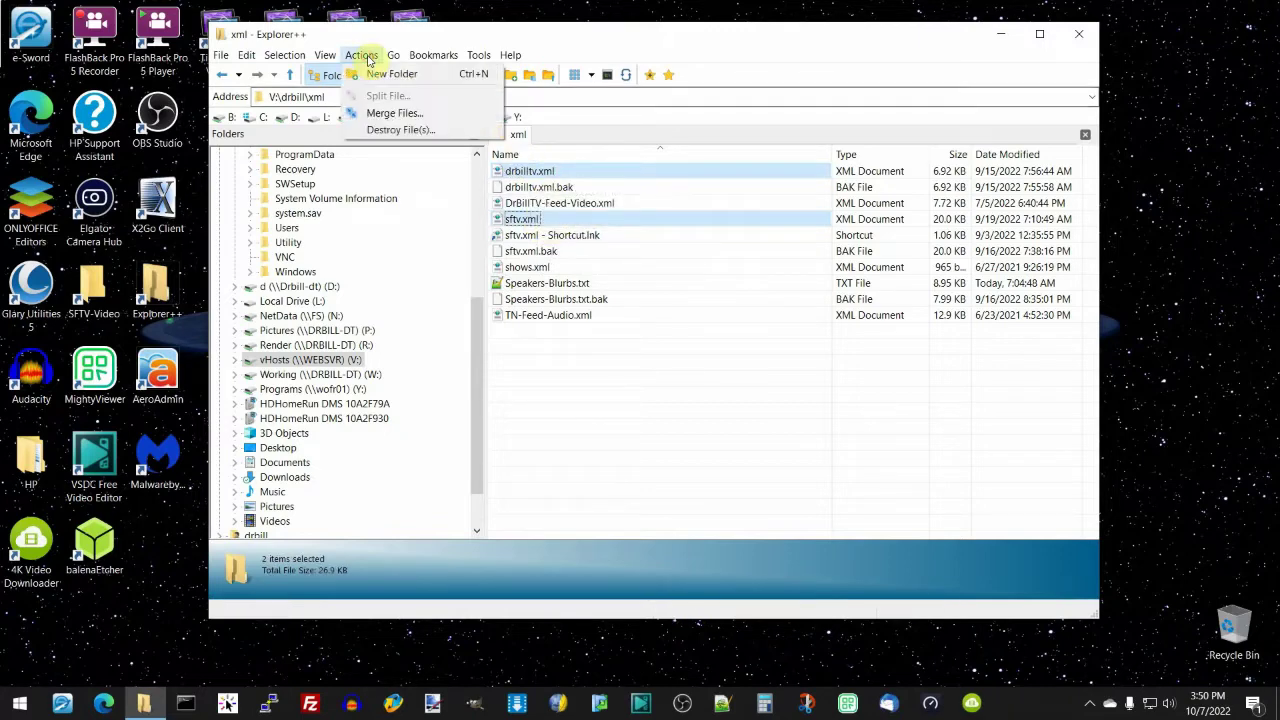
pyautogui.click(389, 114)
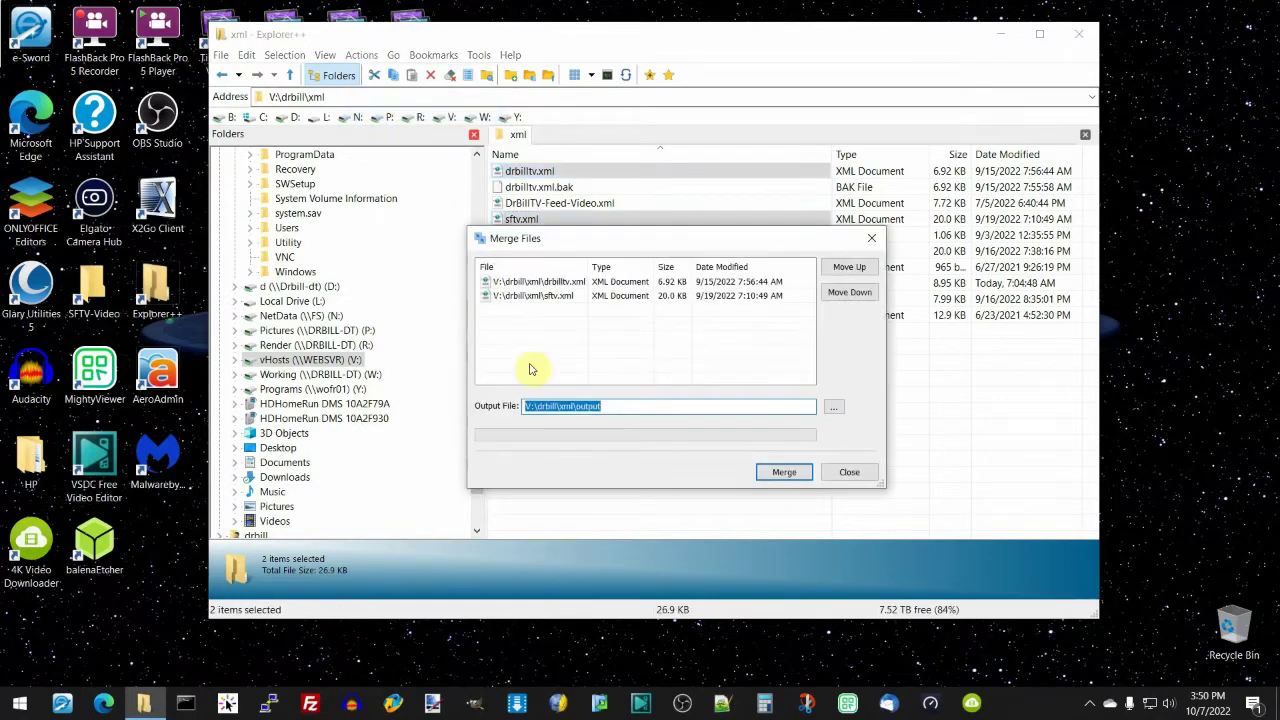
# Move sftv.xml up in the merge order and return it to second place.
pyautogui.click(606, 299)
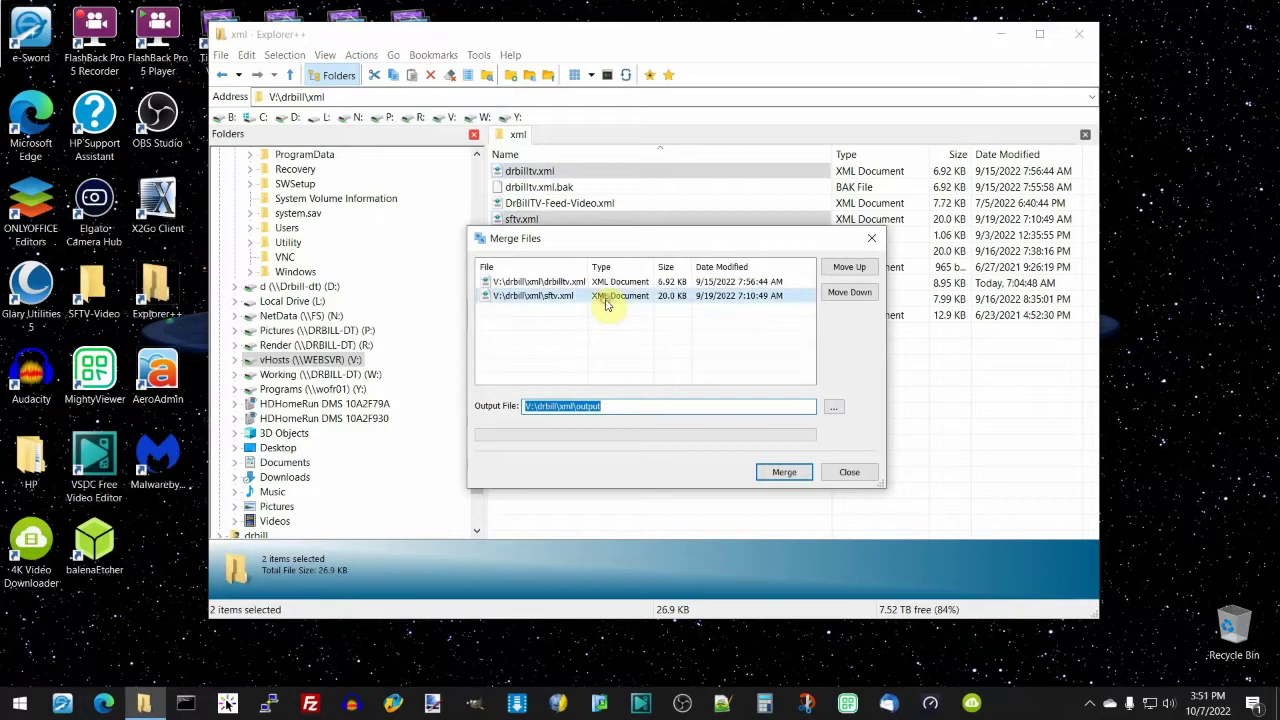
pyautogui.click(845, 267)
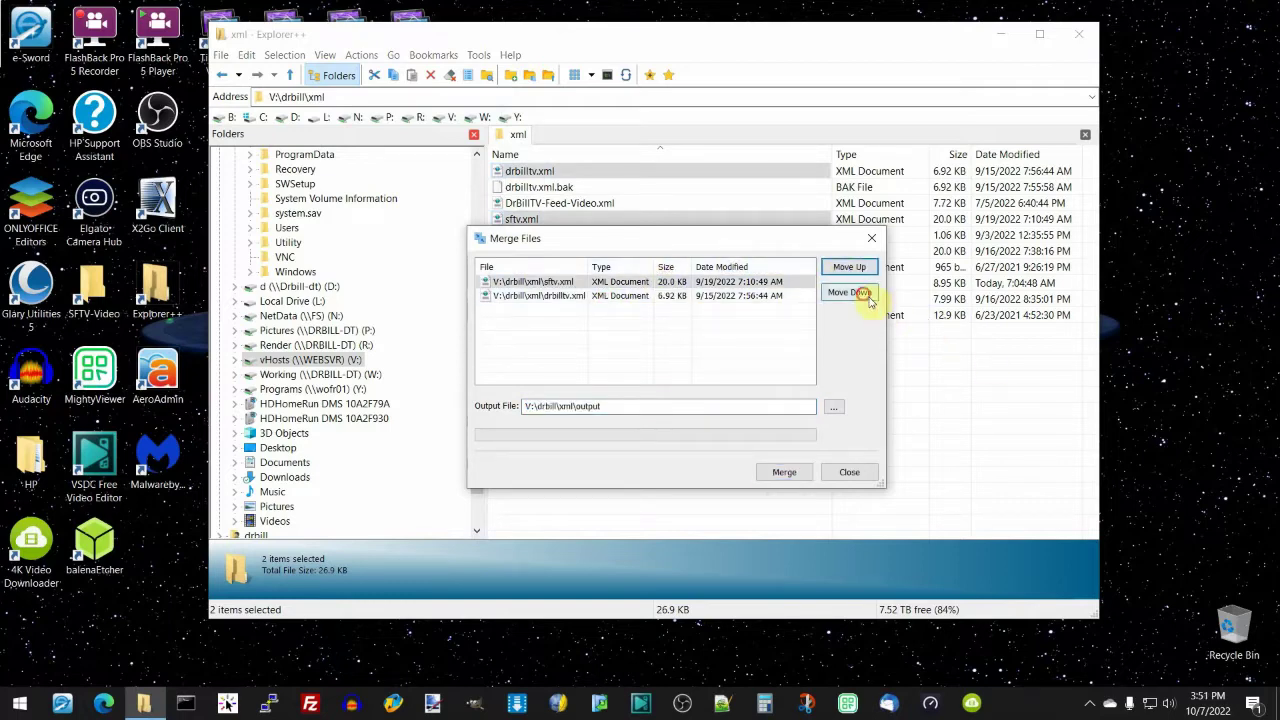
pyautogui.click(855, 292)
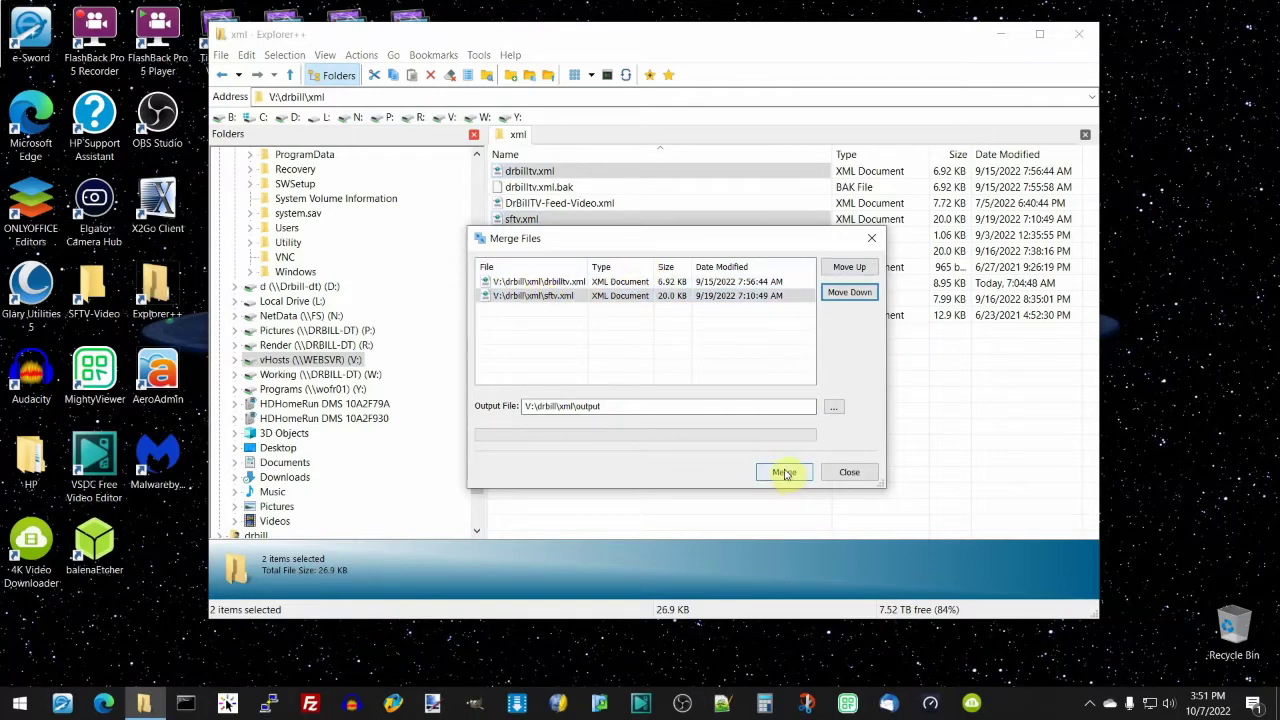
# Merge the two XML files into V:\drbill\xml\output.txt and close the merge dialog.
pyautogui.click(611, 406)
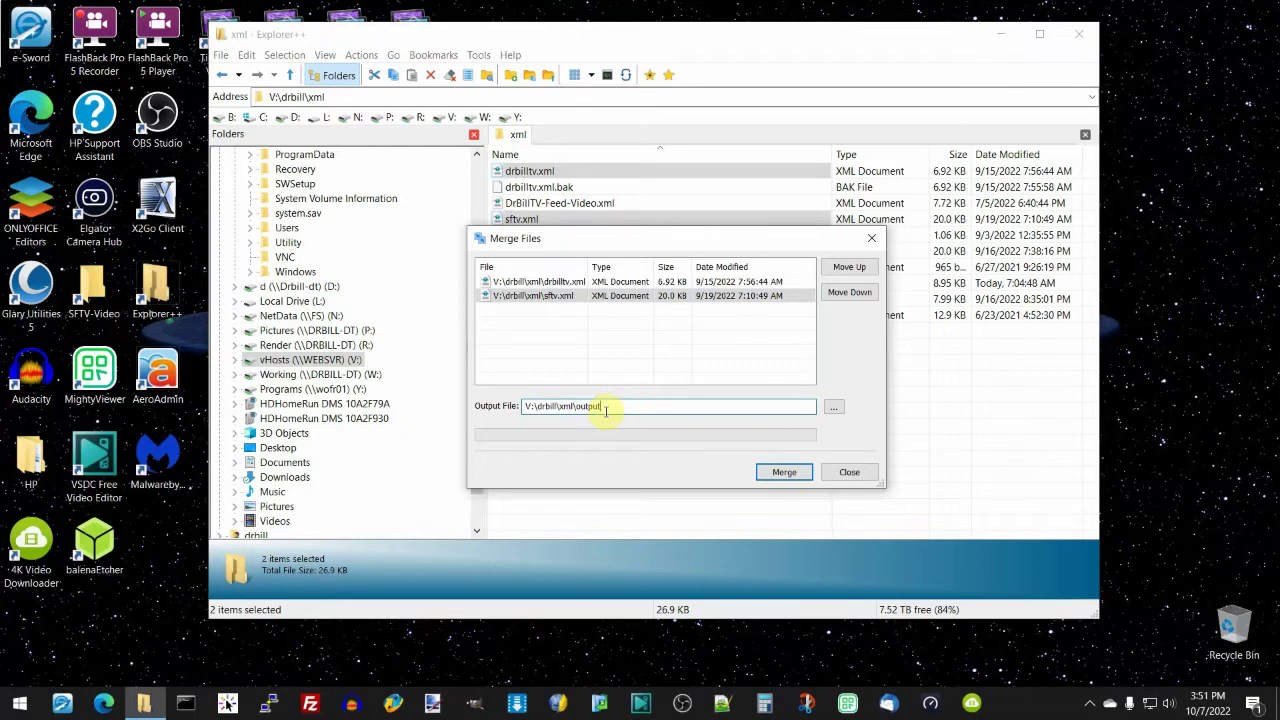
pyautogui.write('.txt')
pyautogui.click(784, 473)
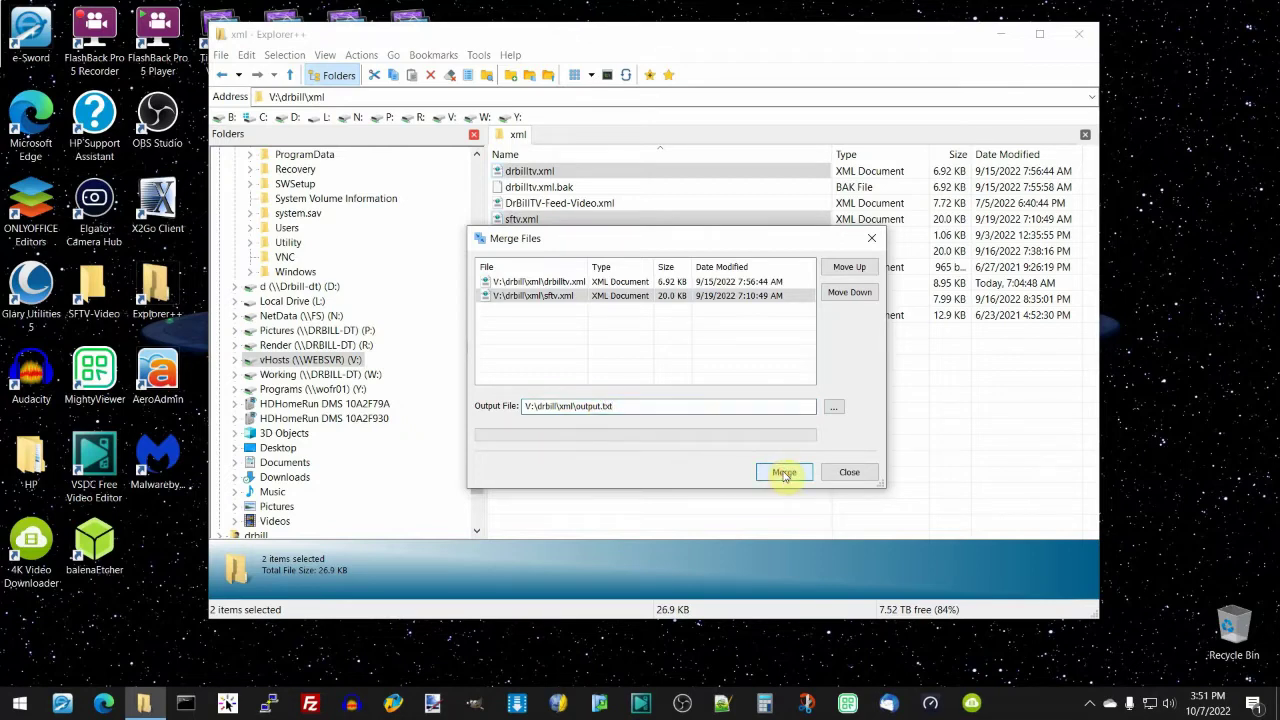
pyautogui.click(862, 478)
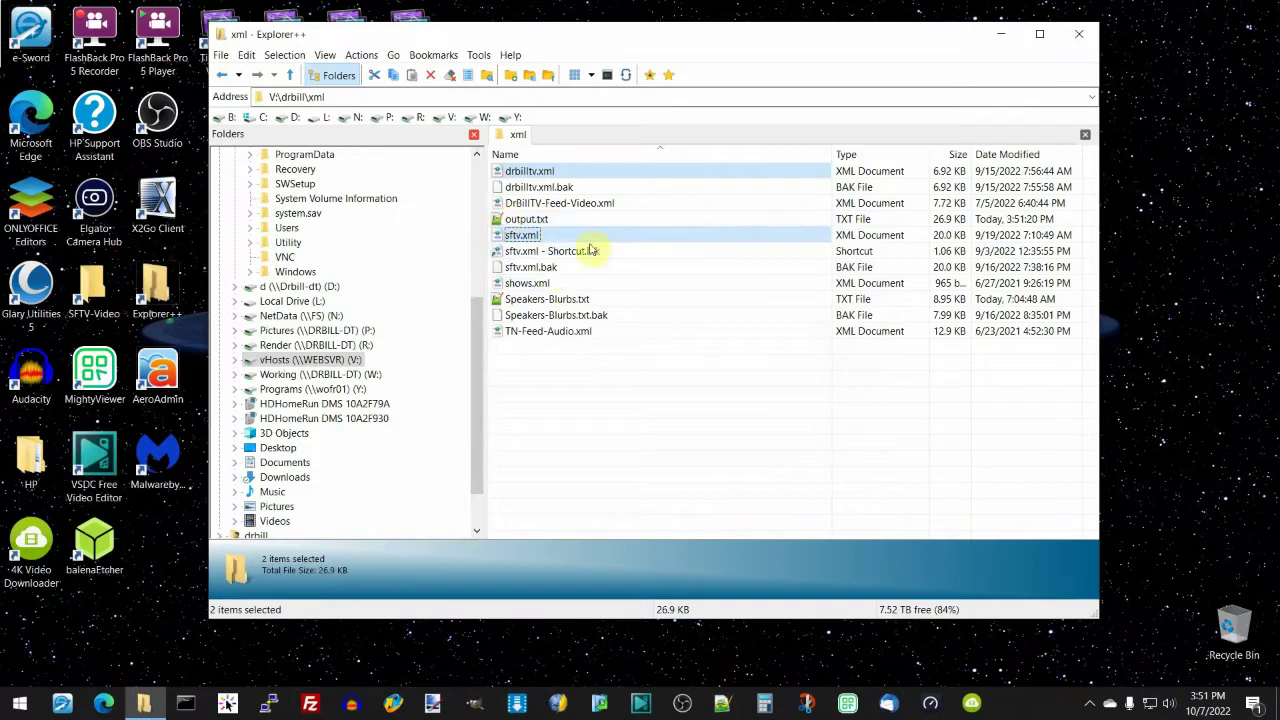
# Select the merged output.txt and review its context options without choosing one.
pyautogui.click(530, 221)
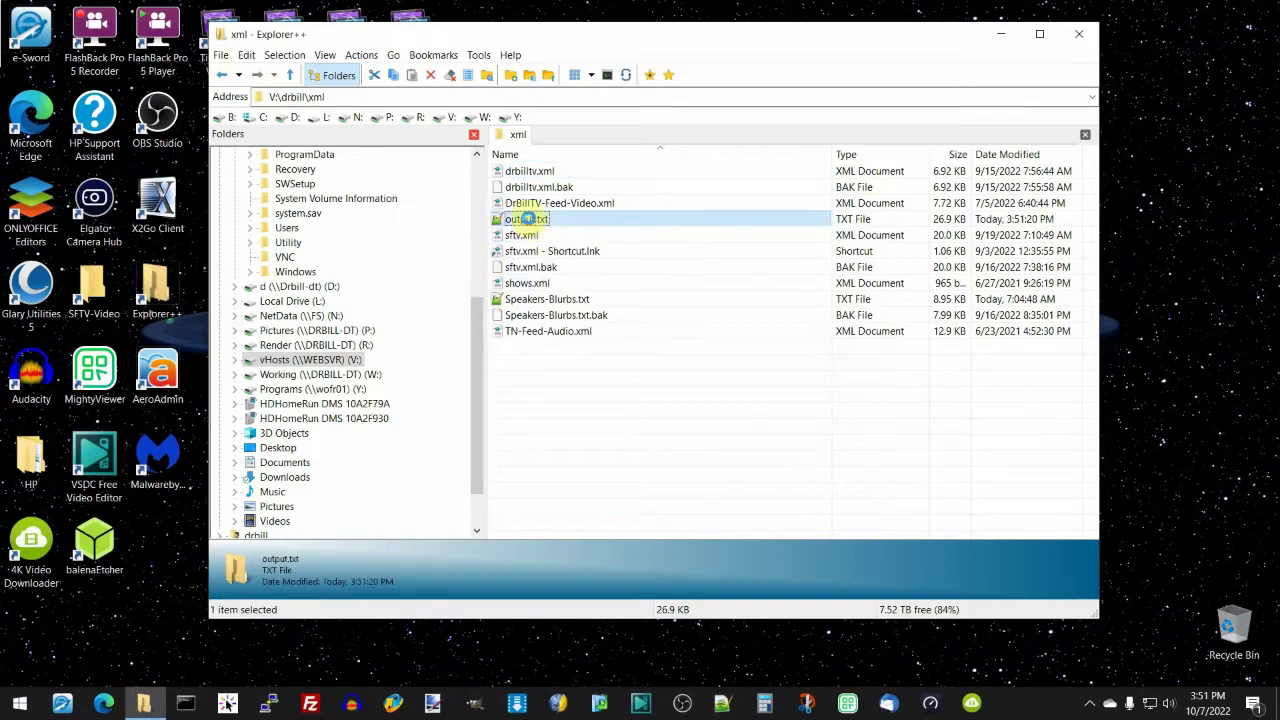
pyautogui.rightClick(530, 221)
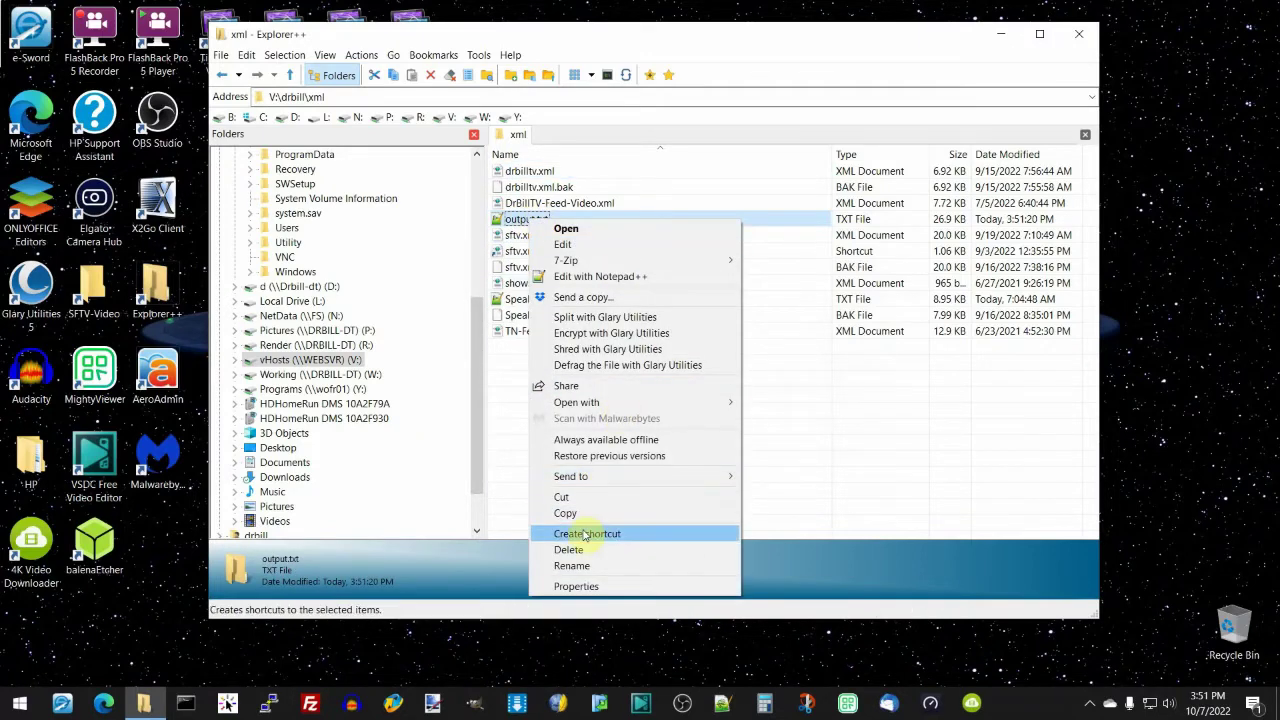
pyautogui.click(643, 176)
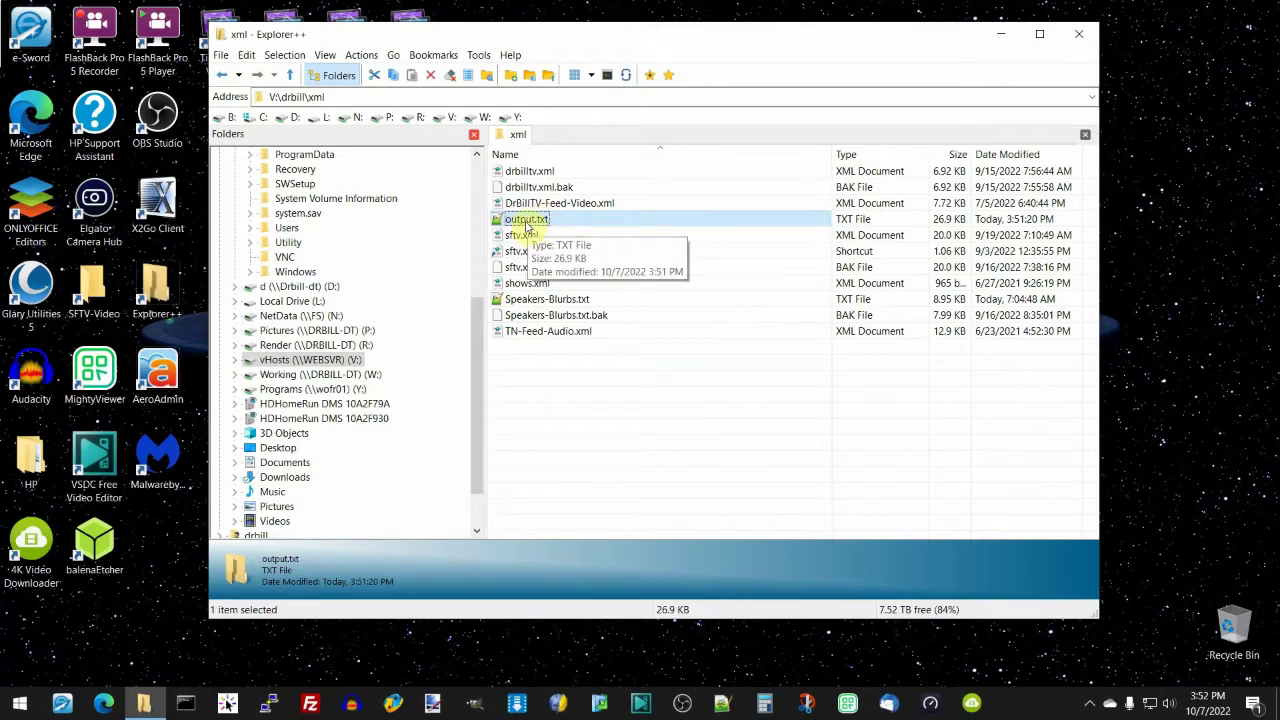
# Try to destroy output.txt permanently with the 1-pass overwrite method, accept the deletion warning, and try to dismiss the Destroy Files dialog.
pyautogui.click(361, 56)
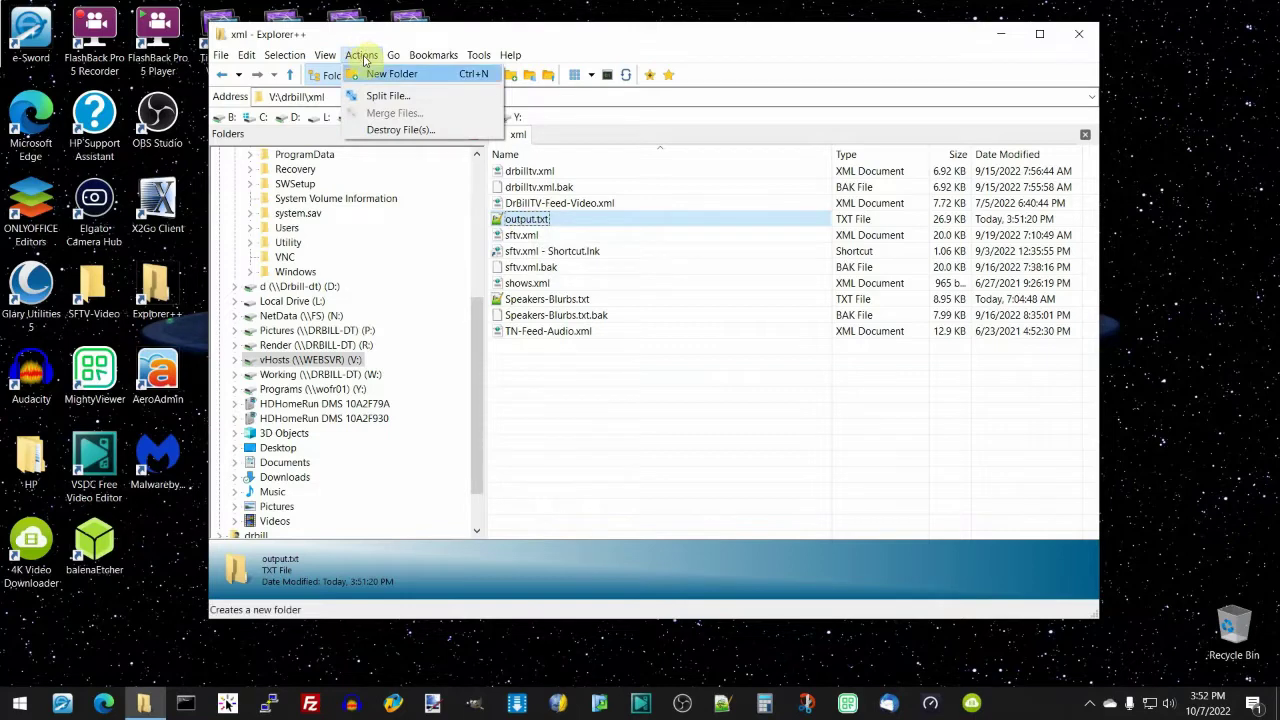
pyautogui.click(400, 130)
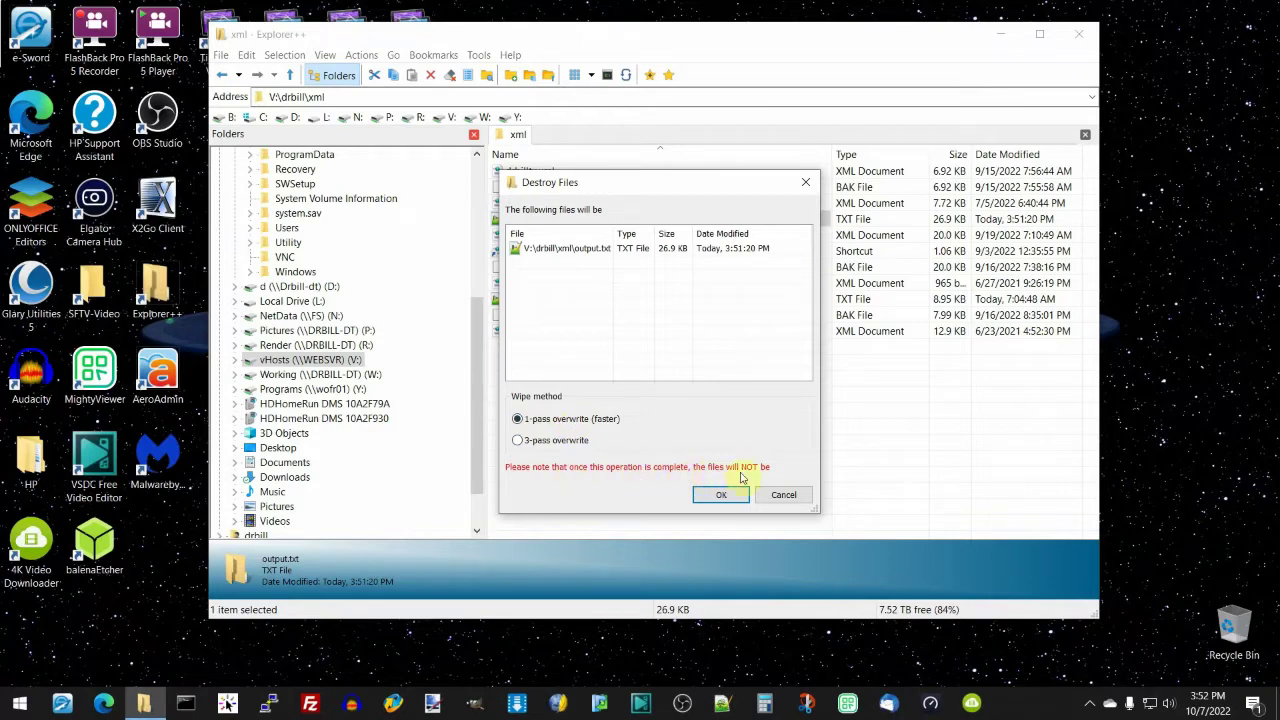
pyautogui.click(722, 497)
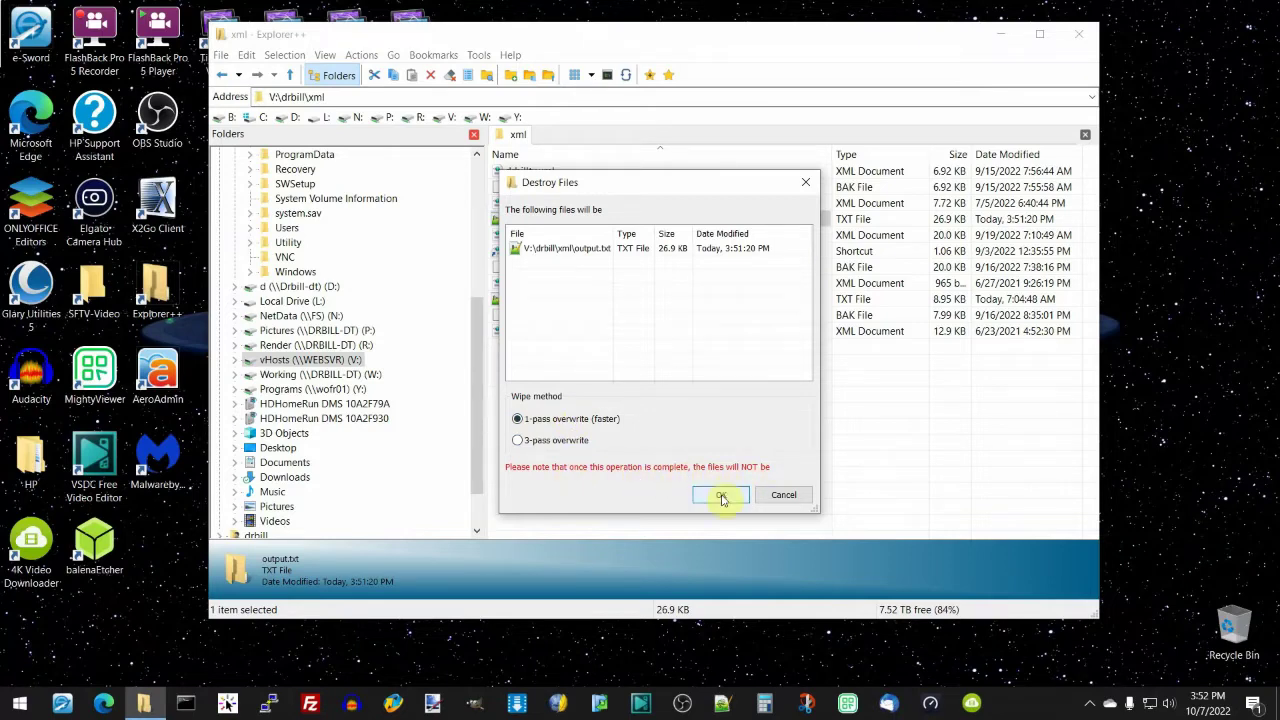
pyautogui.click(722, 497)
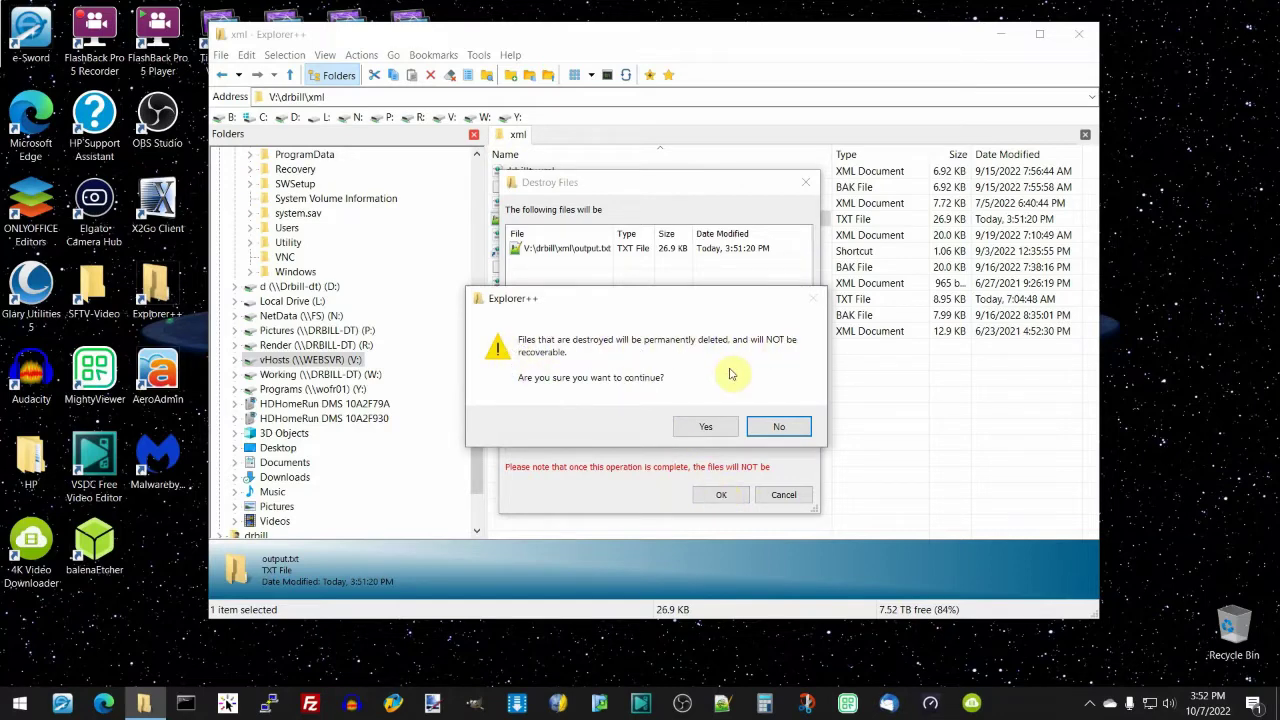
pyautogui.click(707, 428)
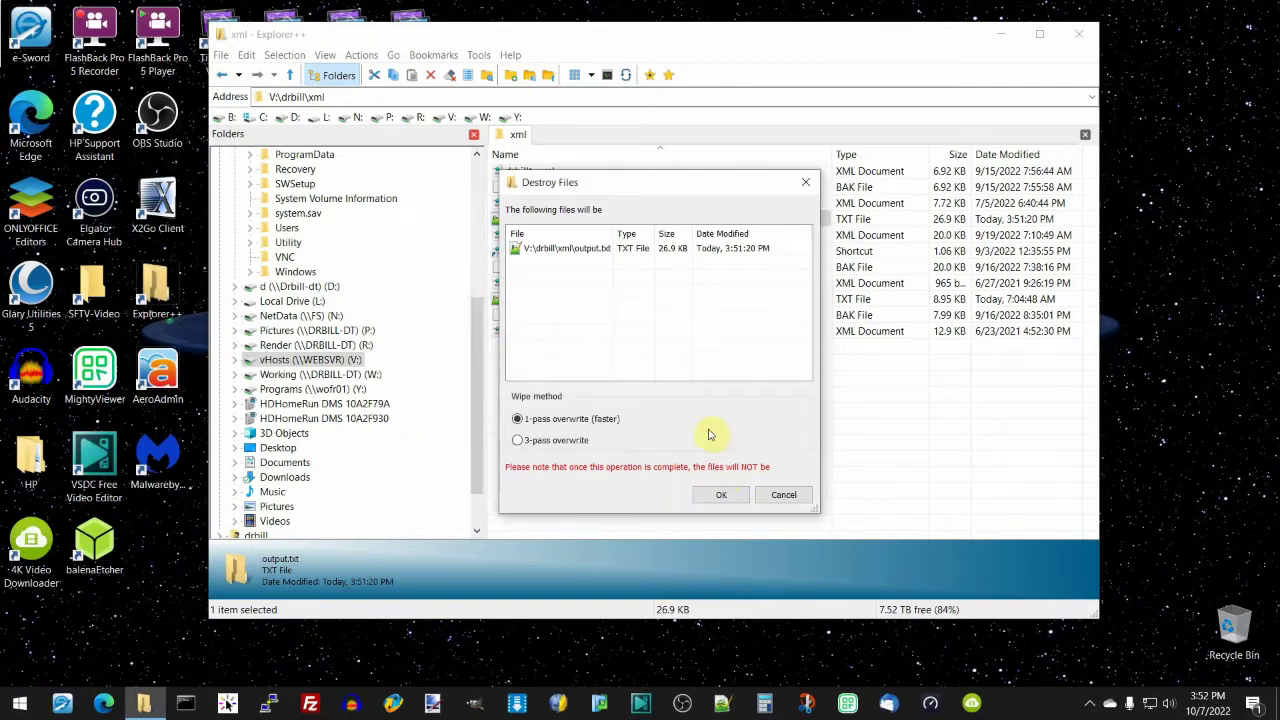
pyautogui.click(785, 495)
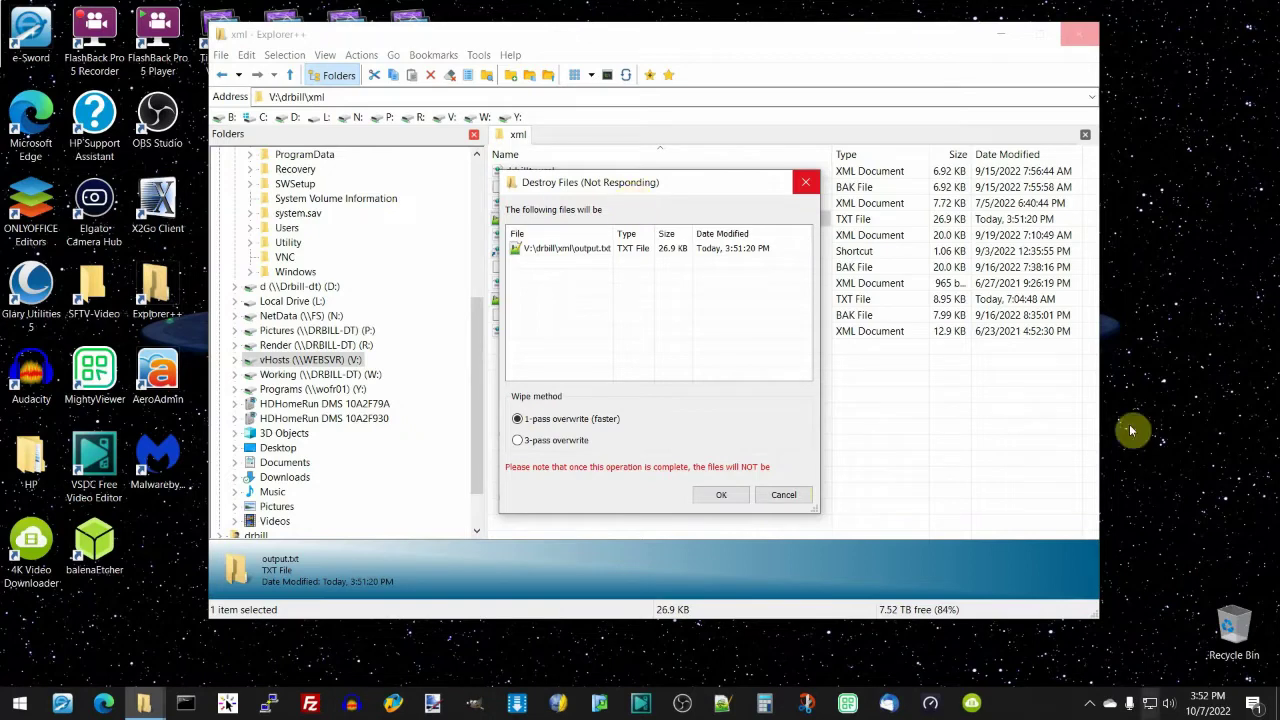
# End the unresponsive Explorer++ task in Task Manager, close Task Manager, and relaunch Explorer++.
pyautogui.rightClick(1012, 704)
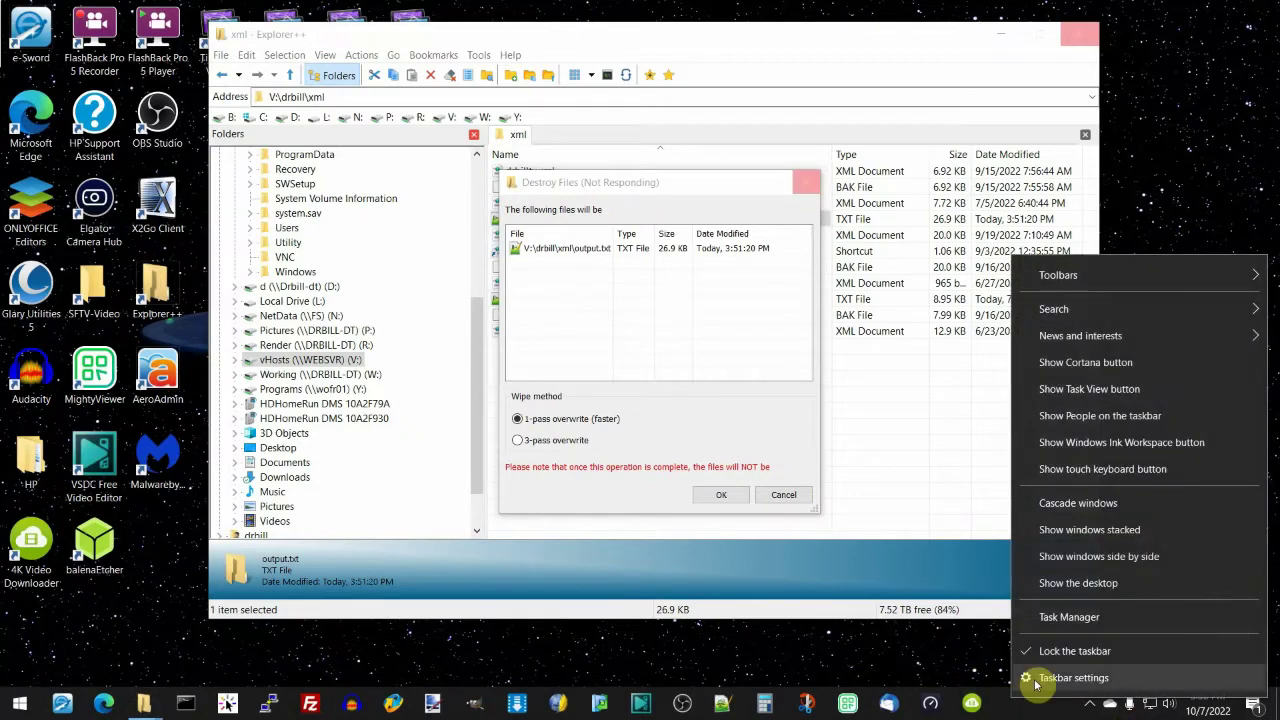
pyautogui.click(1088, 614)
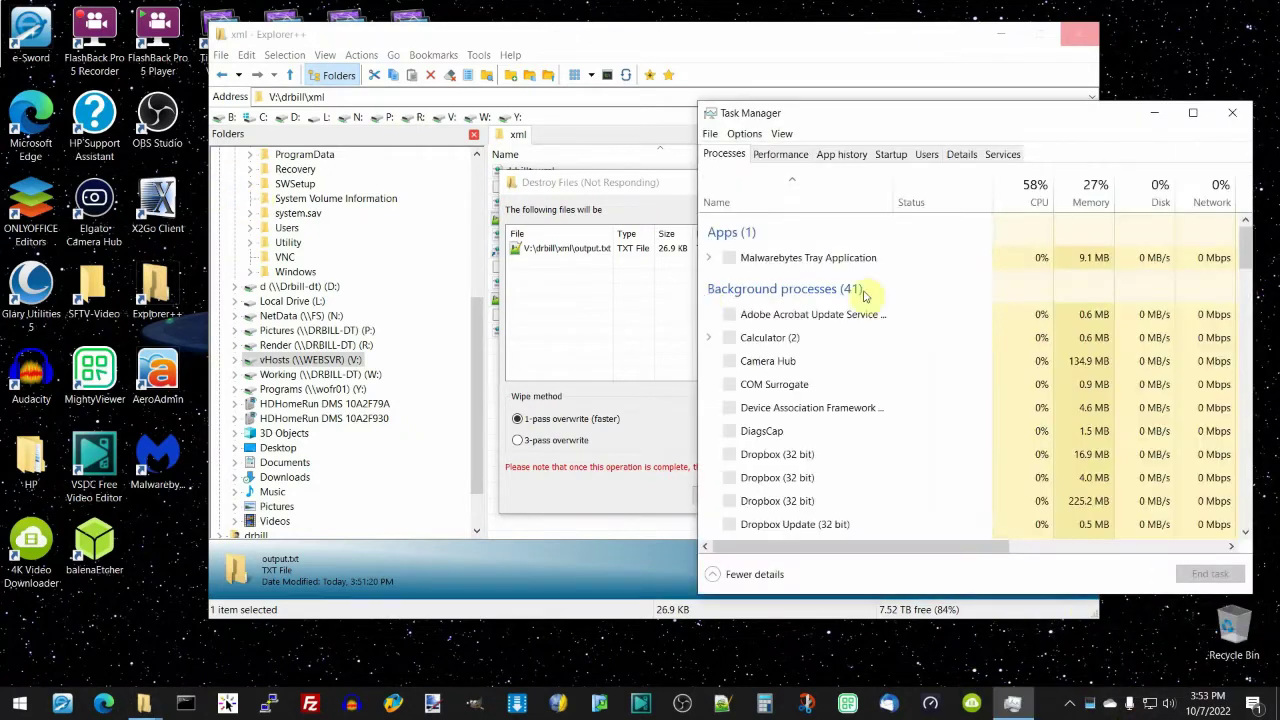
pyautogui.rightClick(772, 262)
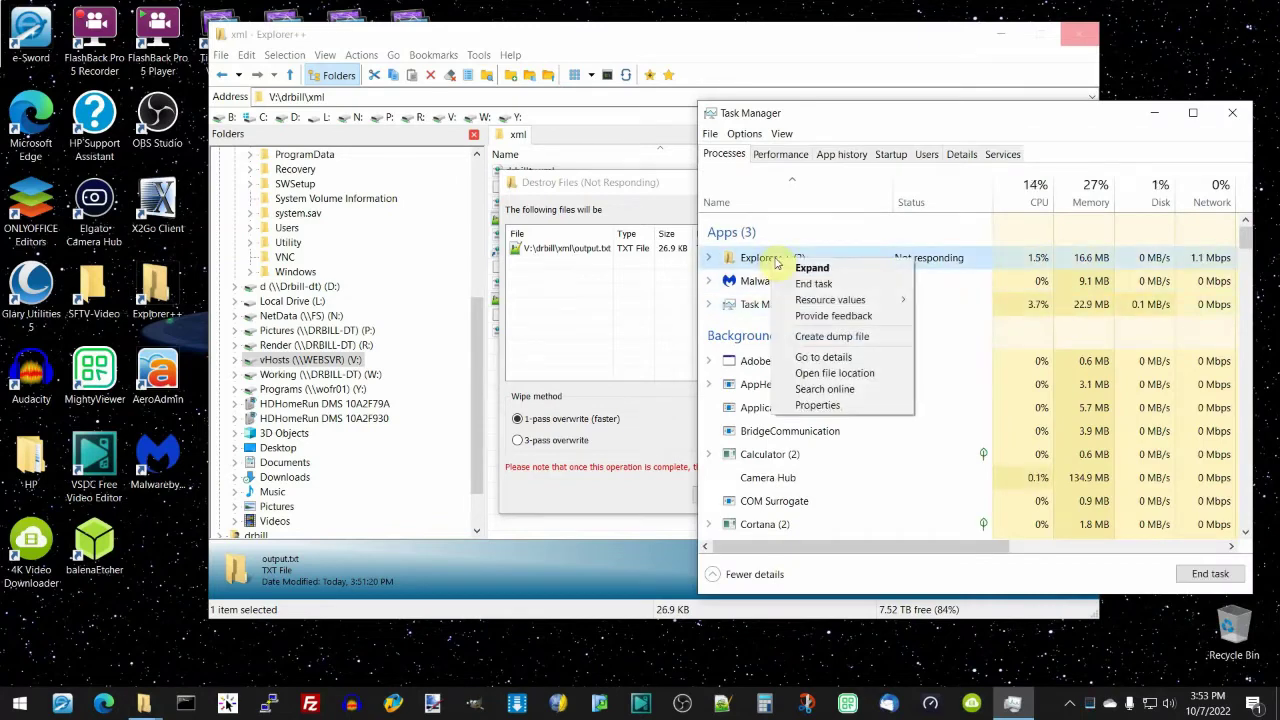
pyautogui.click(815, 283)
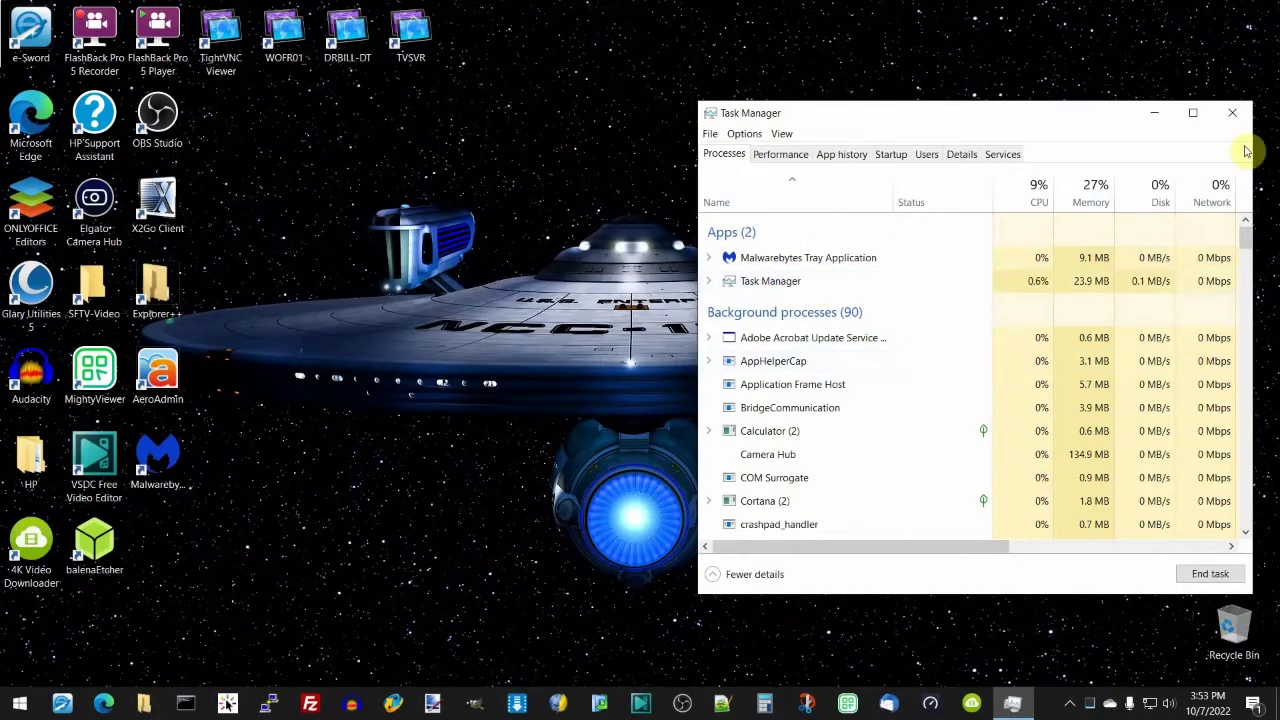
pyautogui.click(1234, 112)
pyautogui.doubleClick(158, 300)
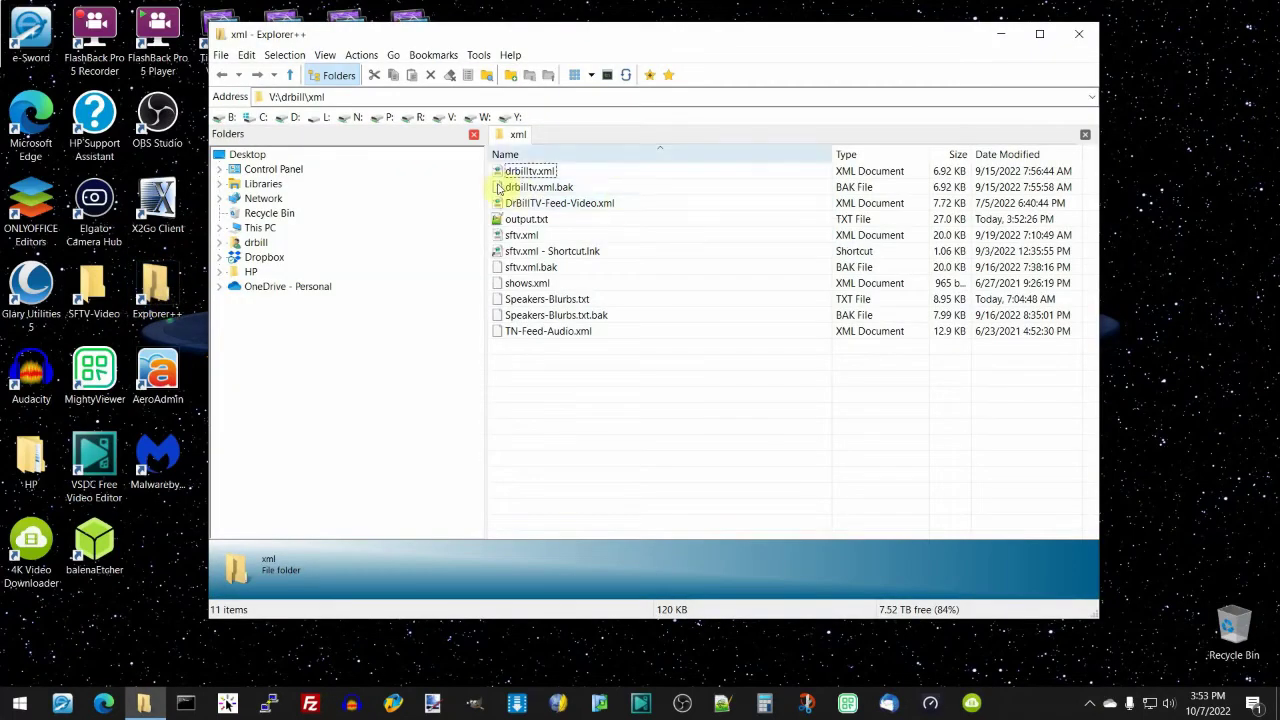
# Try again to destroy output.txt with the 1-pass overwrite method, accept the deletion warning, and try to cancel the Destroy Files dialog.
pyautogui.click(552, 222)
pyautogui.rightClick(546, 222)
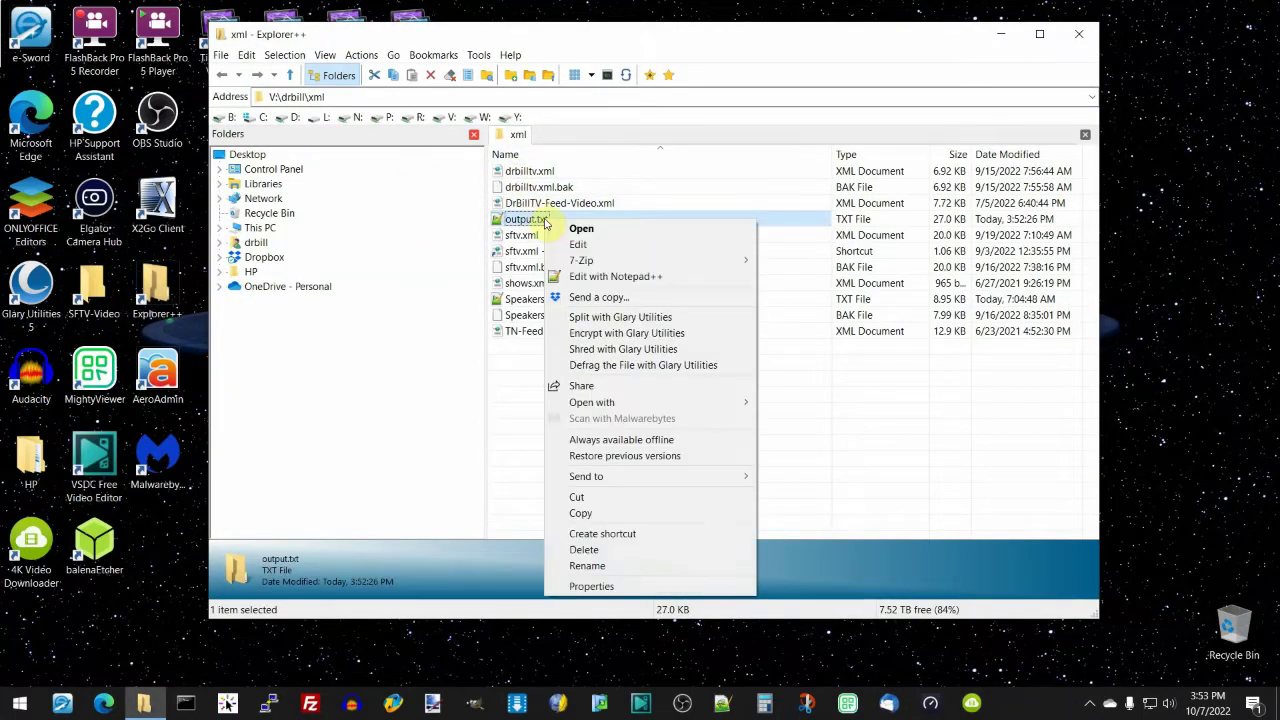
pyautogui.click(770, 60)
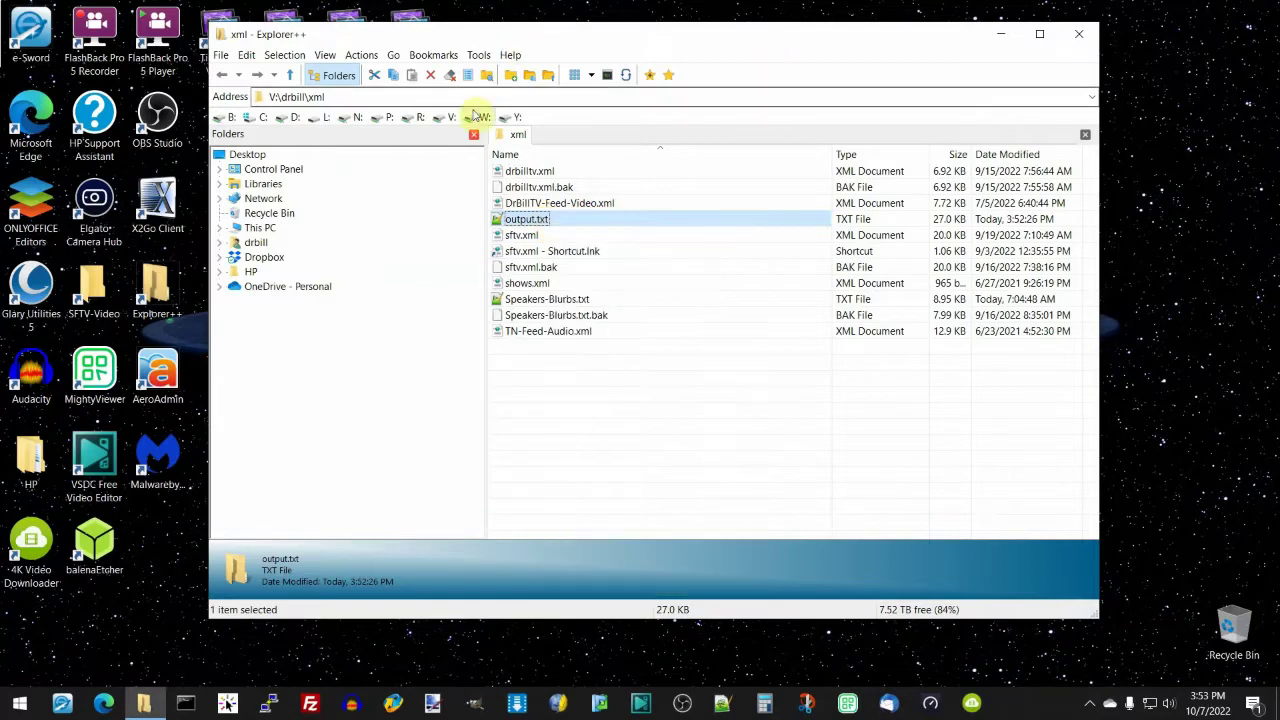
pyautogui.click(361, 55)
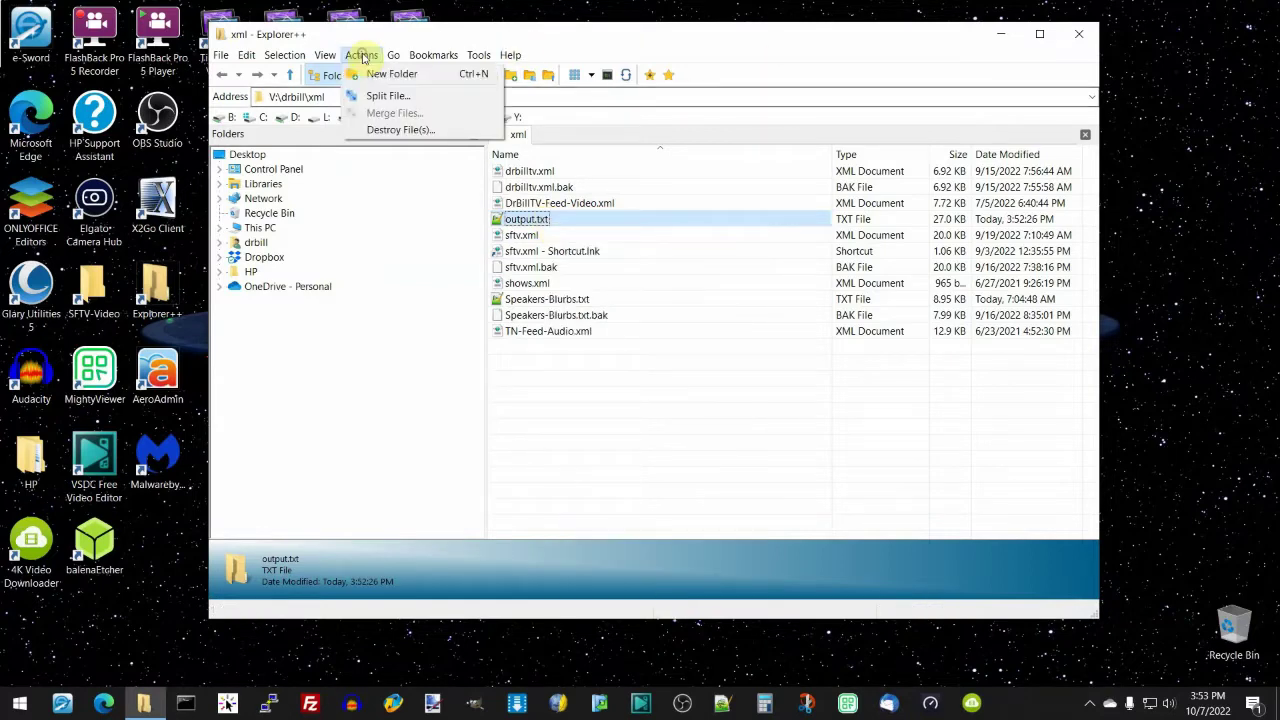
pyautogui.click(393, 131)
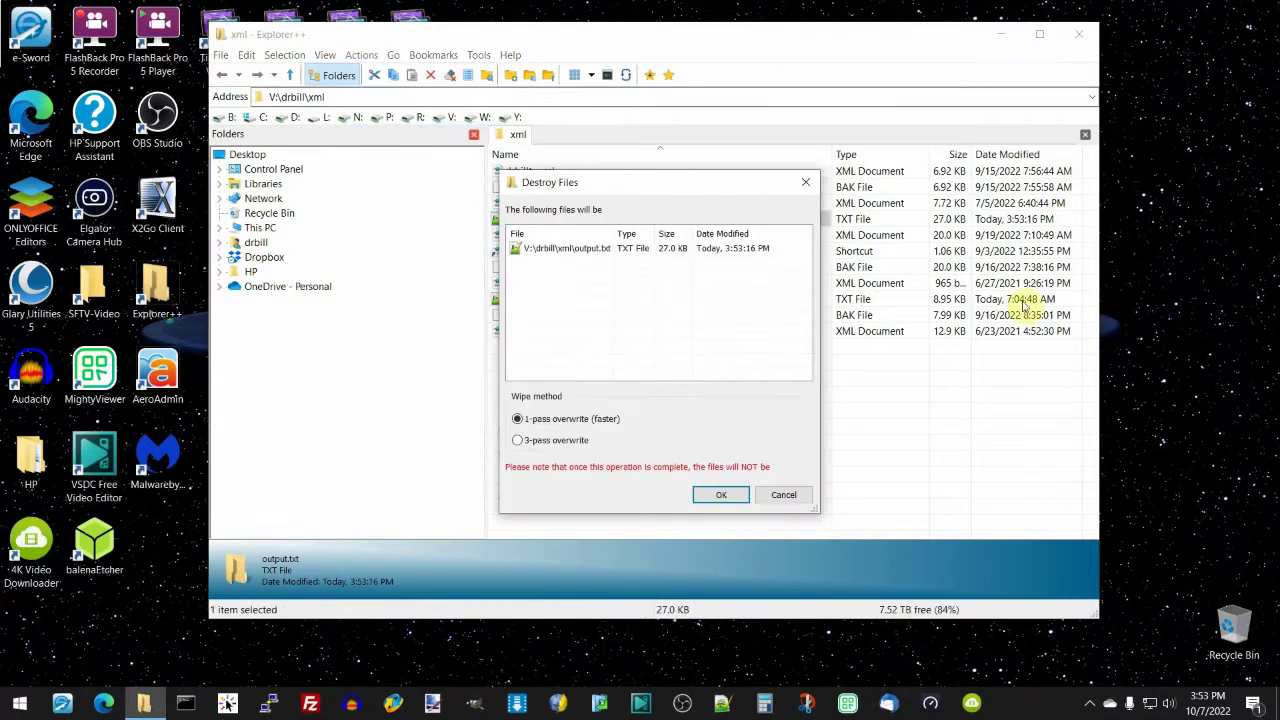
pyautogui.click(721, 494)
pyautogui.click(710, 426)
pyautogui.click(783, 495)
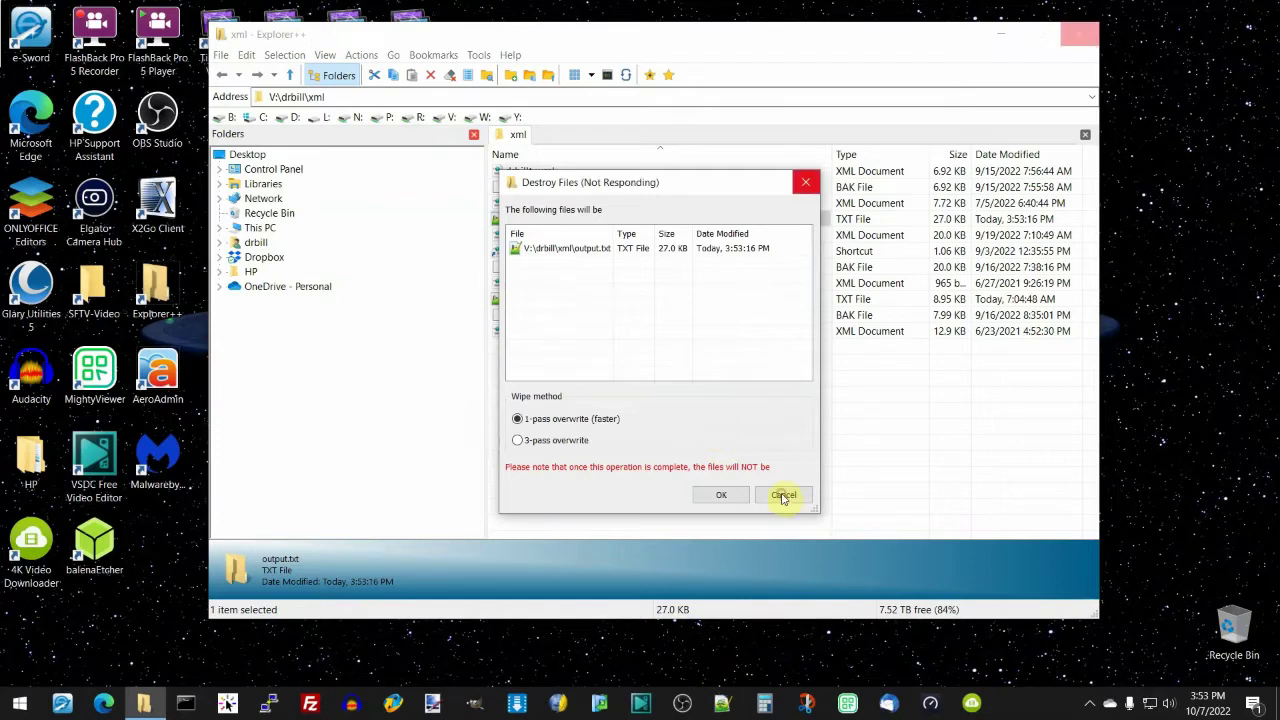
# Force the frozen Explorer++ closed again through Task Manager and reopen the file manager.
pyautogui.rightClick(1065, 703)
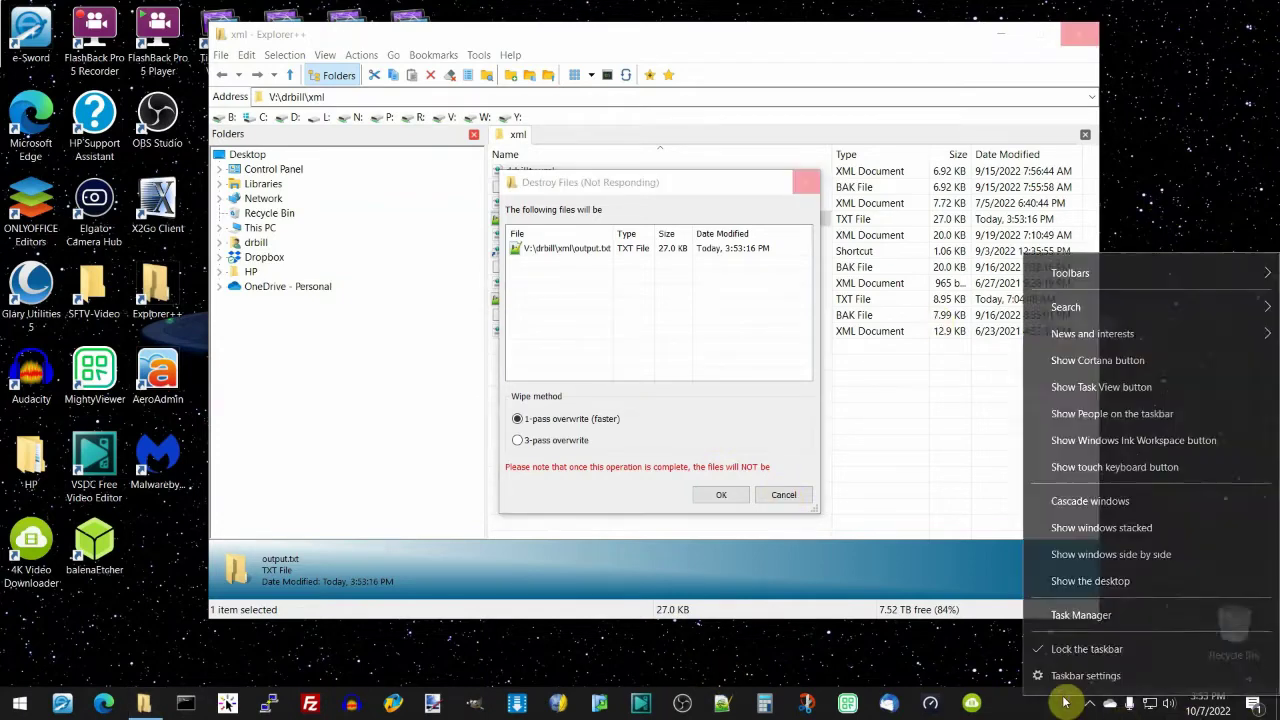
pyautogui.click(1083, 616)
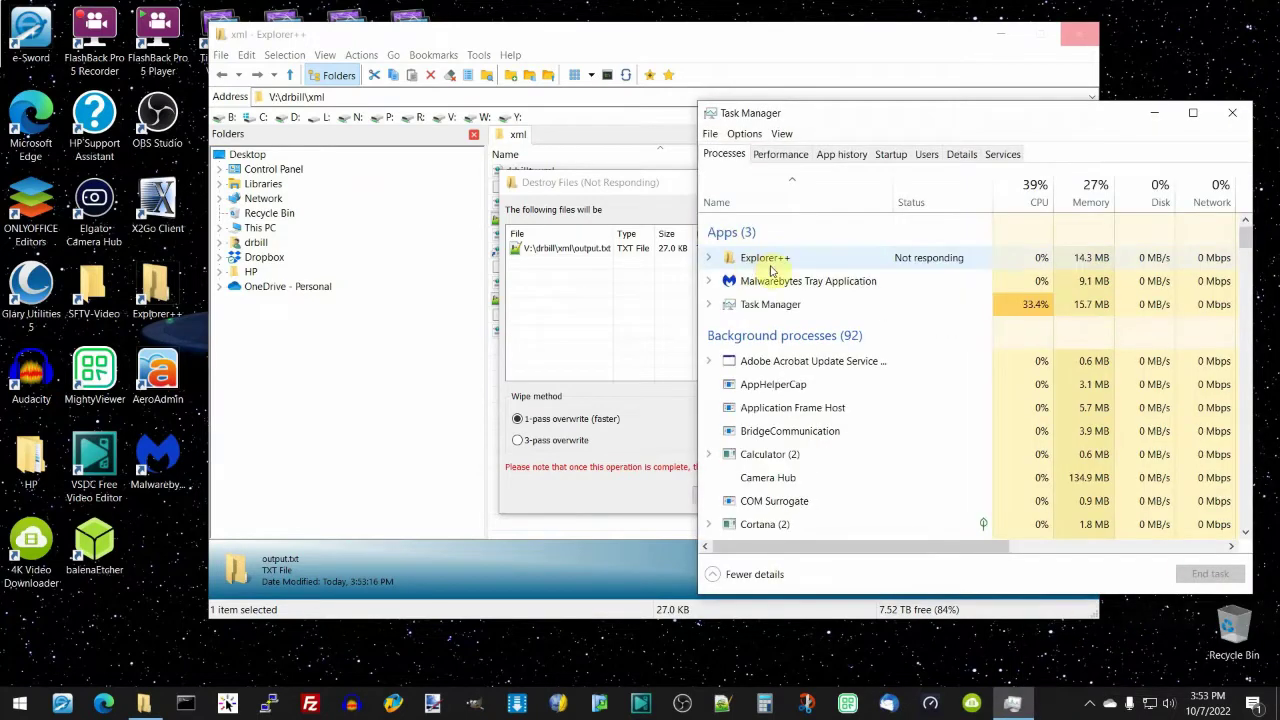
pyautogui.rightClick(773, 262)
pyautogui.click(808, 284)
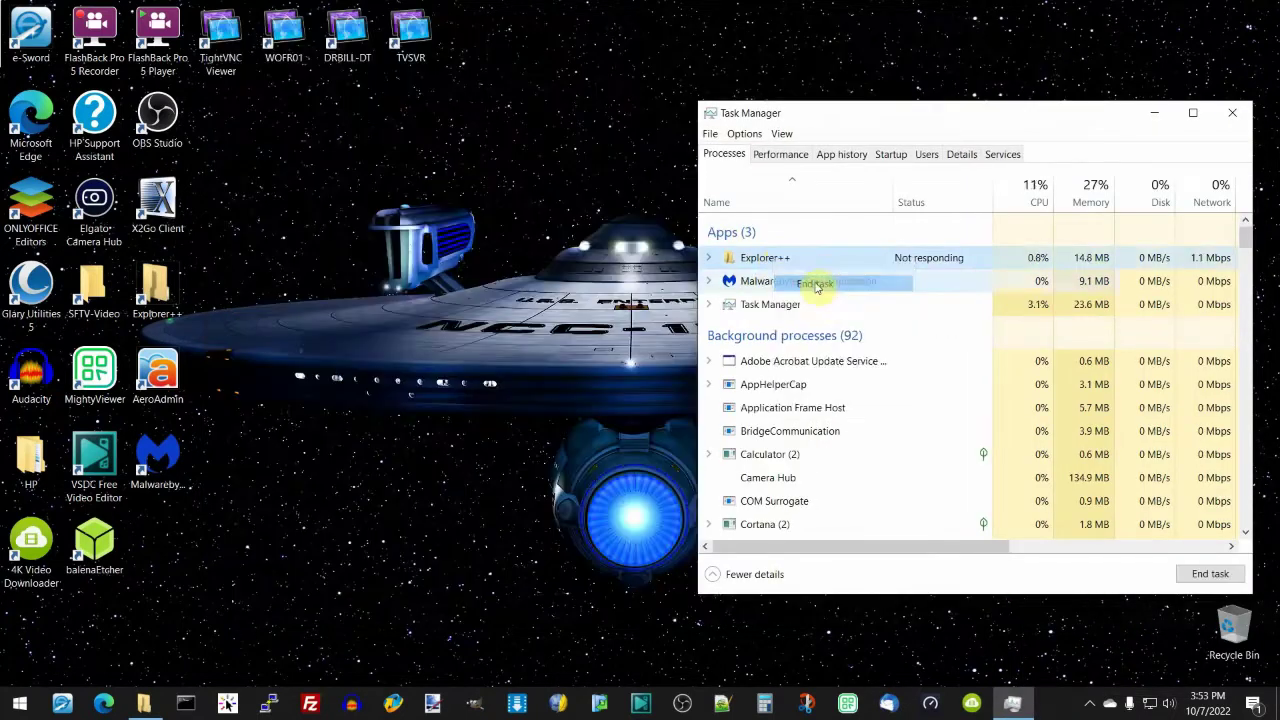
pyautogui.click(1231, 113)
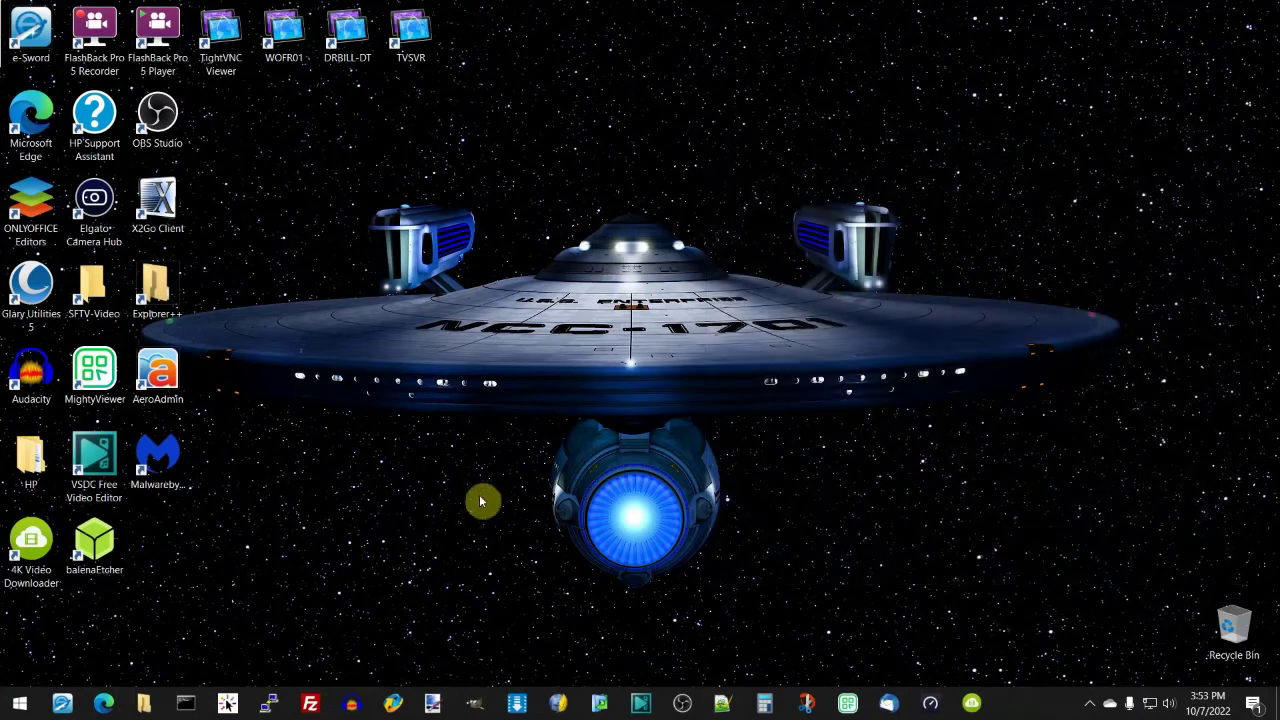
pyautogui.click(152, 700)
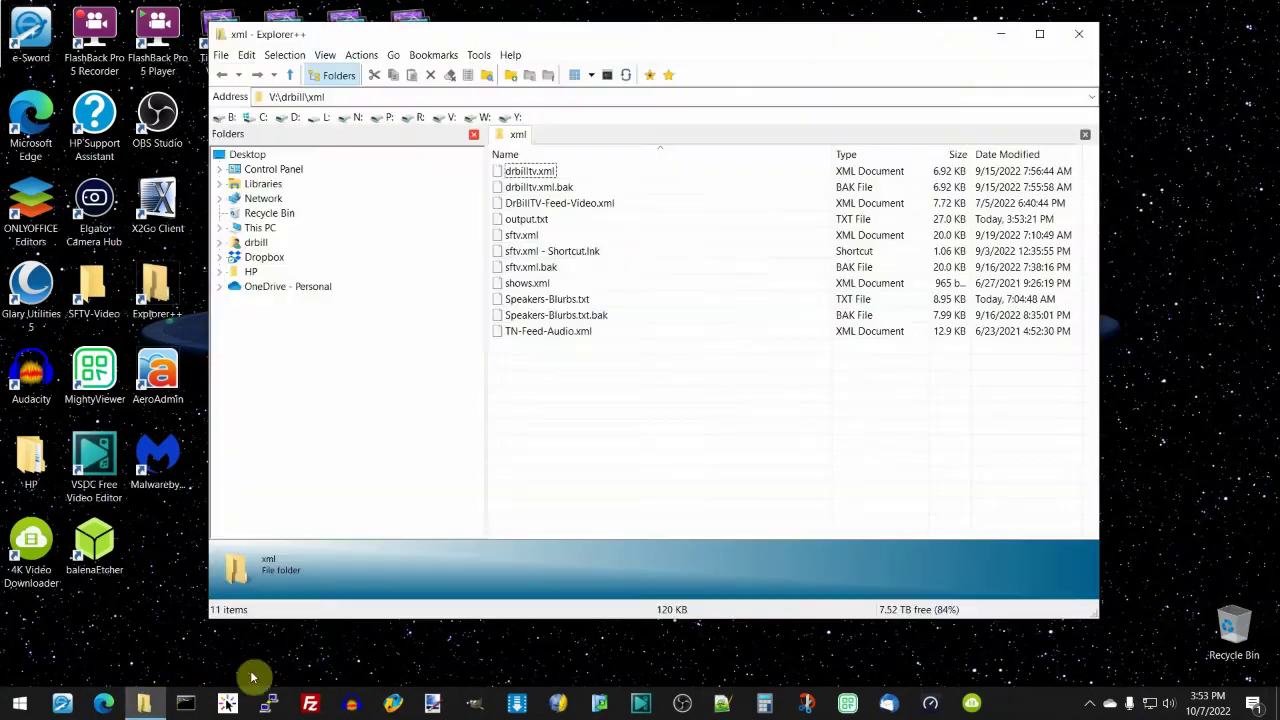
# Expand This PC in the folder tree and open the Utility folder on System Drive (C:).
pyautogui.click(218, 229)
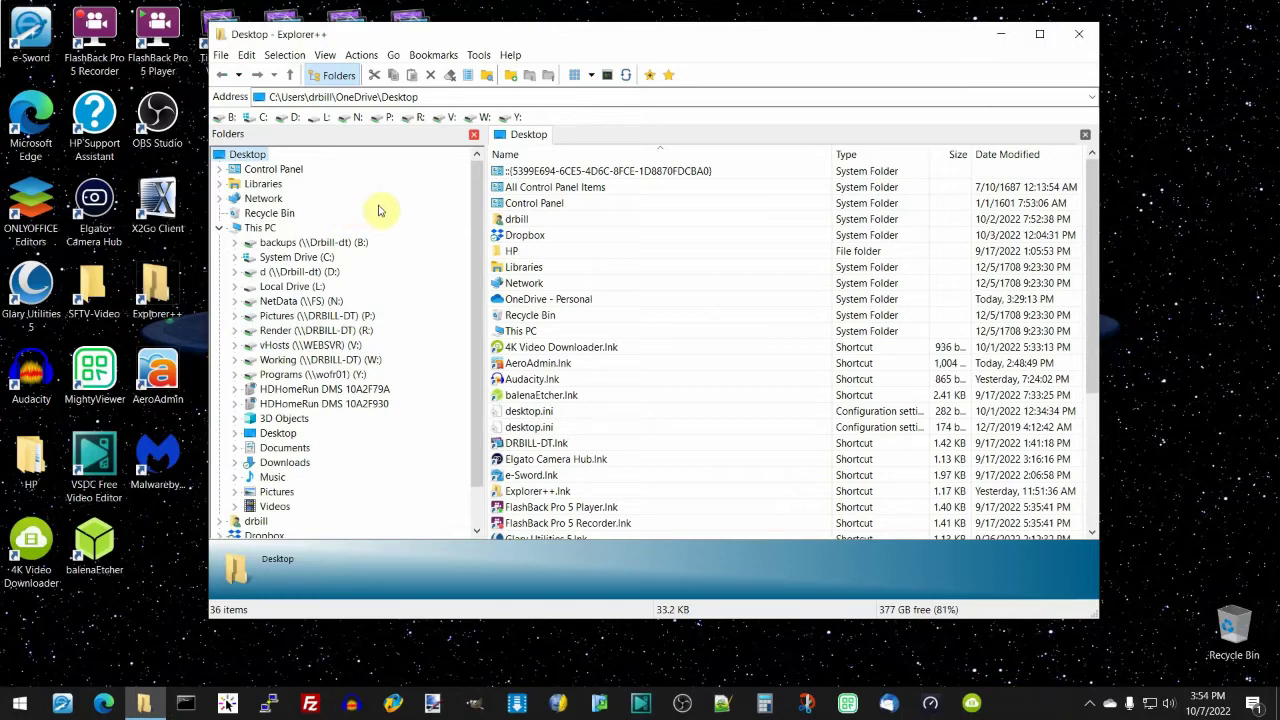
pyautogui.click(297, 257)
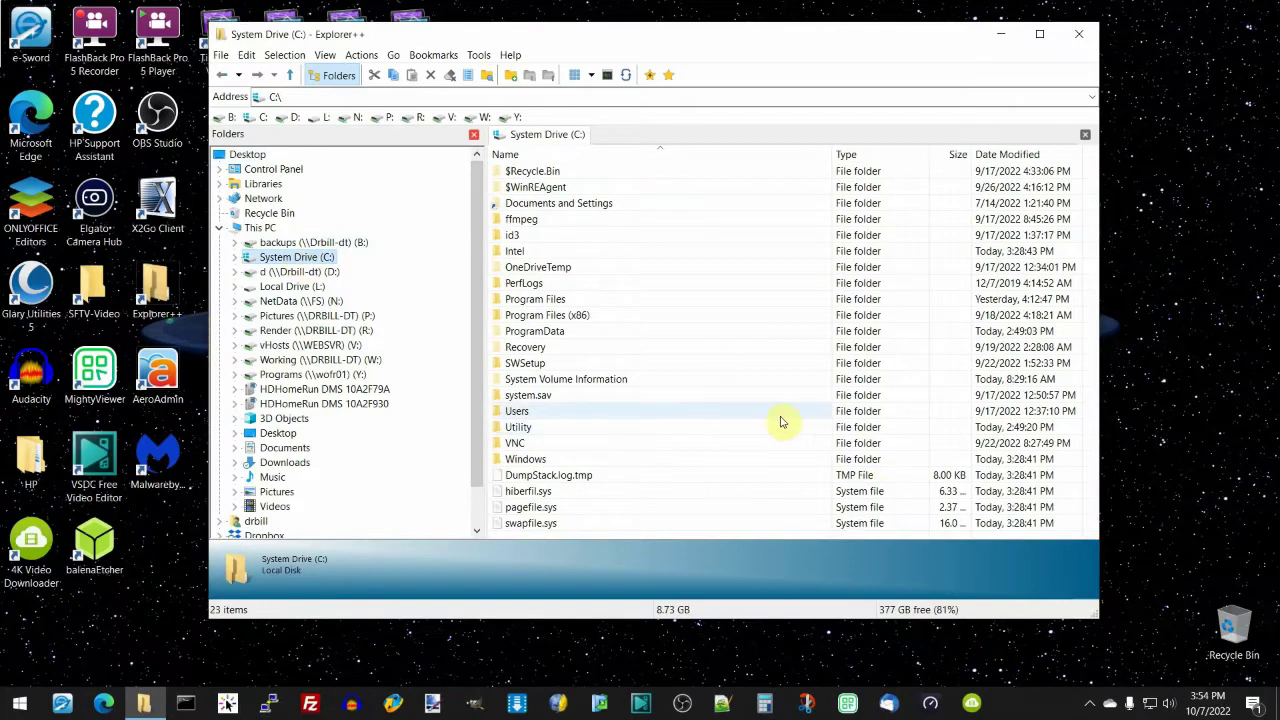
pyautogui.click(521, 428)
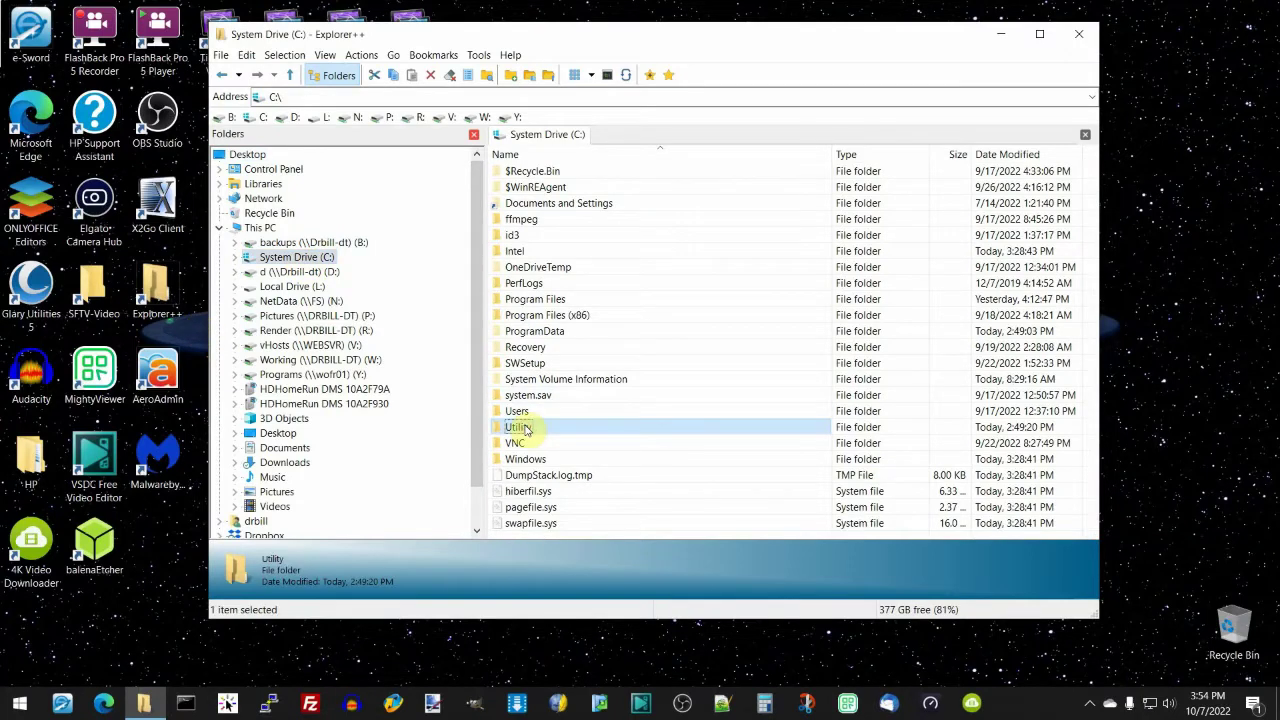
pyautogui.doubleClick(521, 428)
# Create a new Rich Text Document in C:\Utility and name it nw.rtf.
pyautogui.rightClick(594, 396)
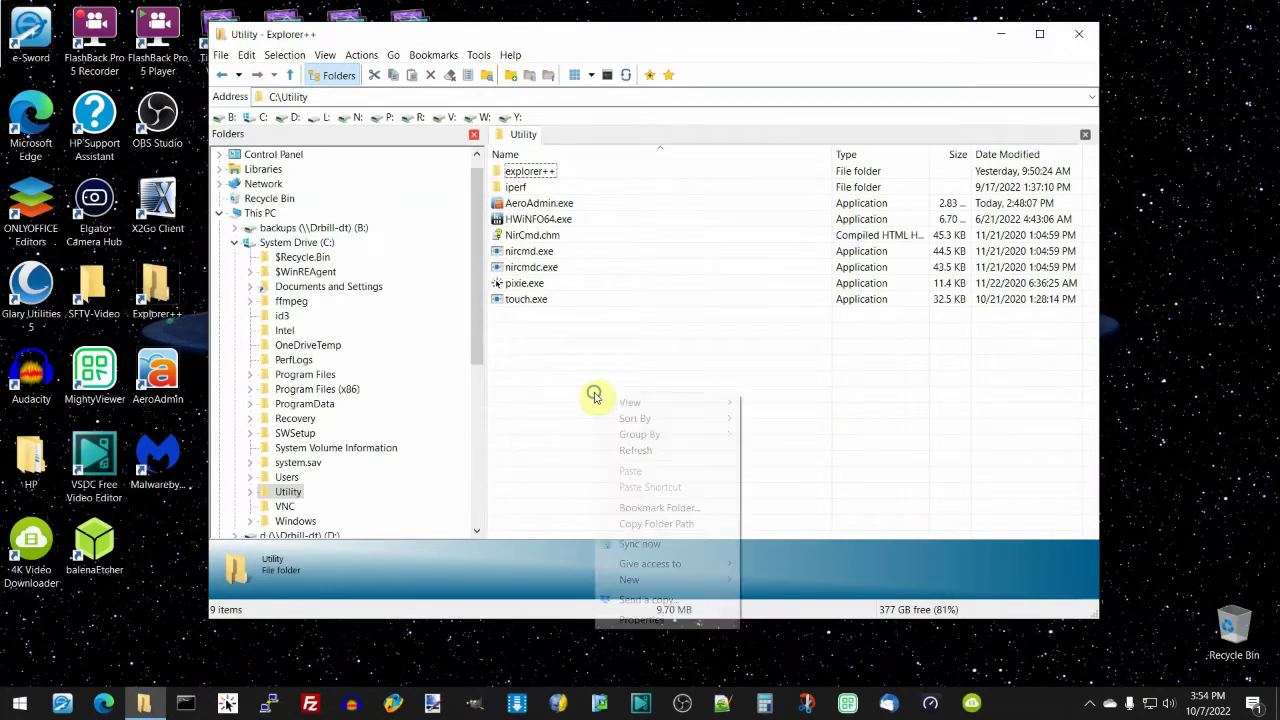
pyautogui.moveTo(656, 582)
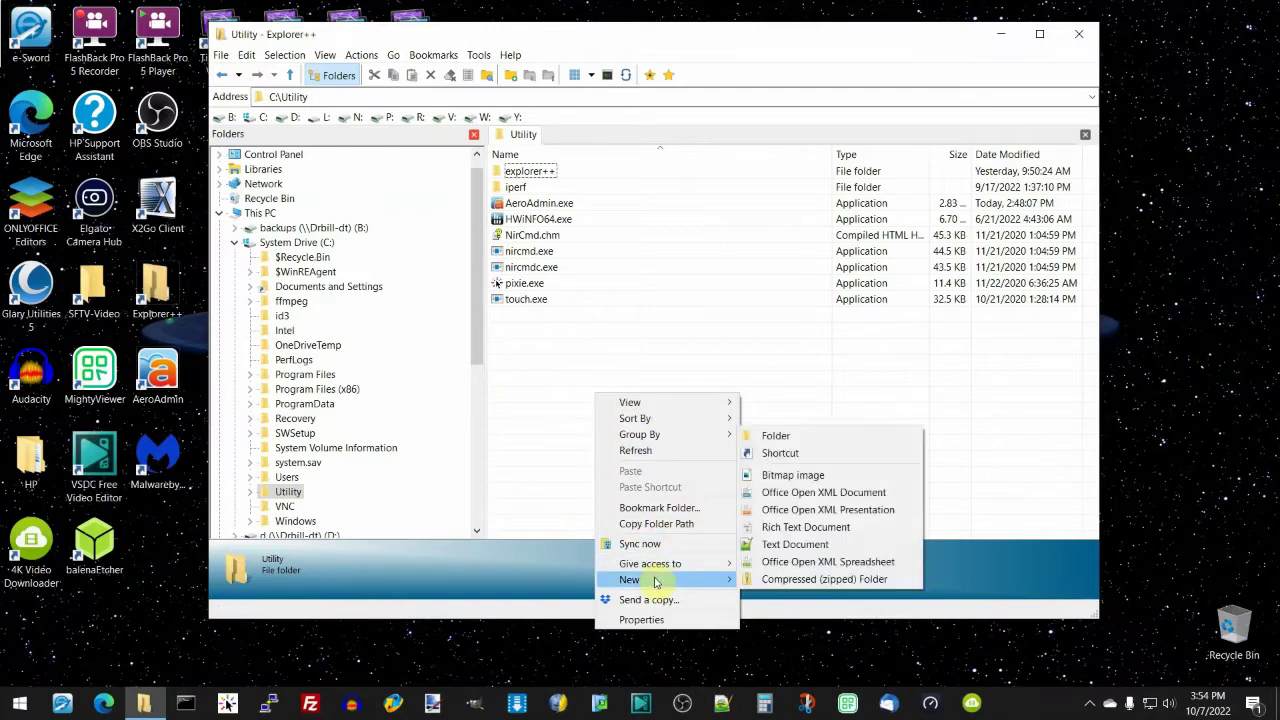
pyautogui.click(783, 527)
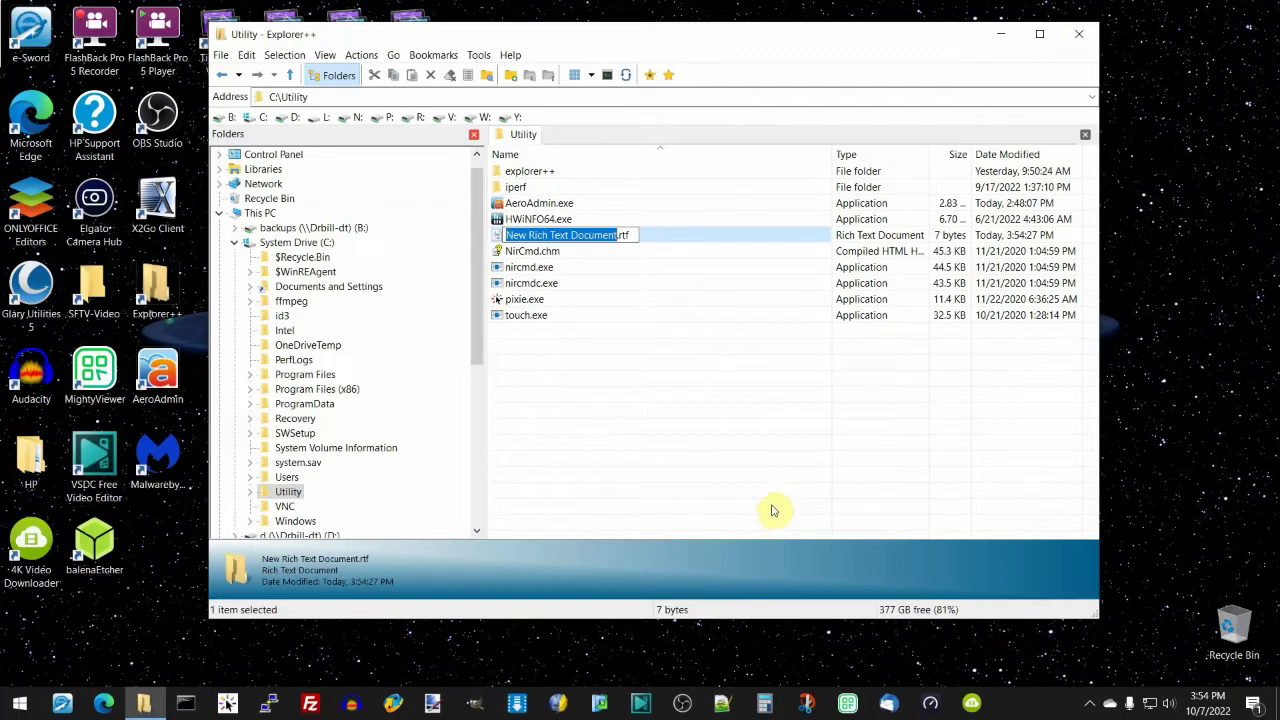
pyautogui.write('nw')
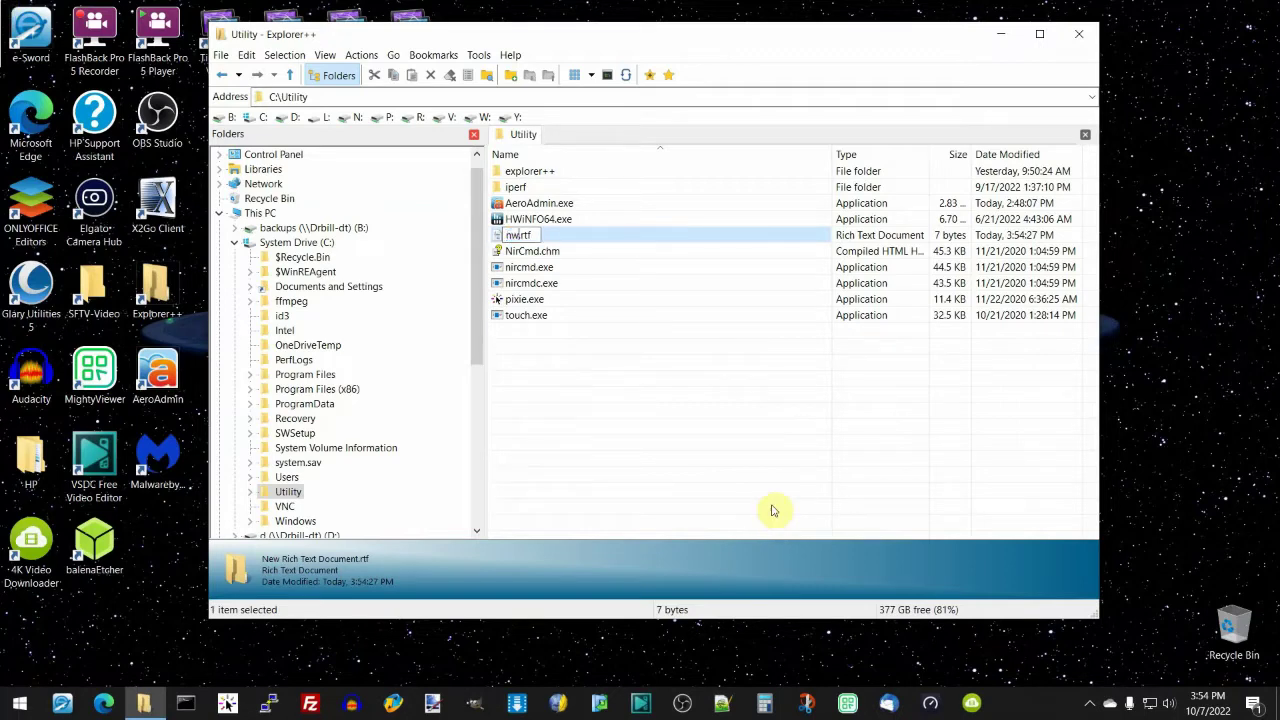
pyautogui.click(641, 455)
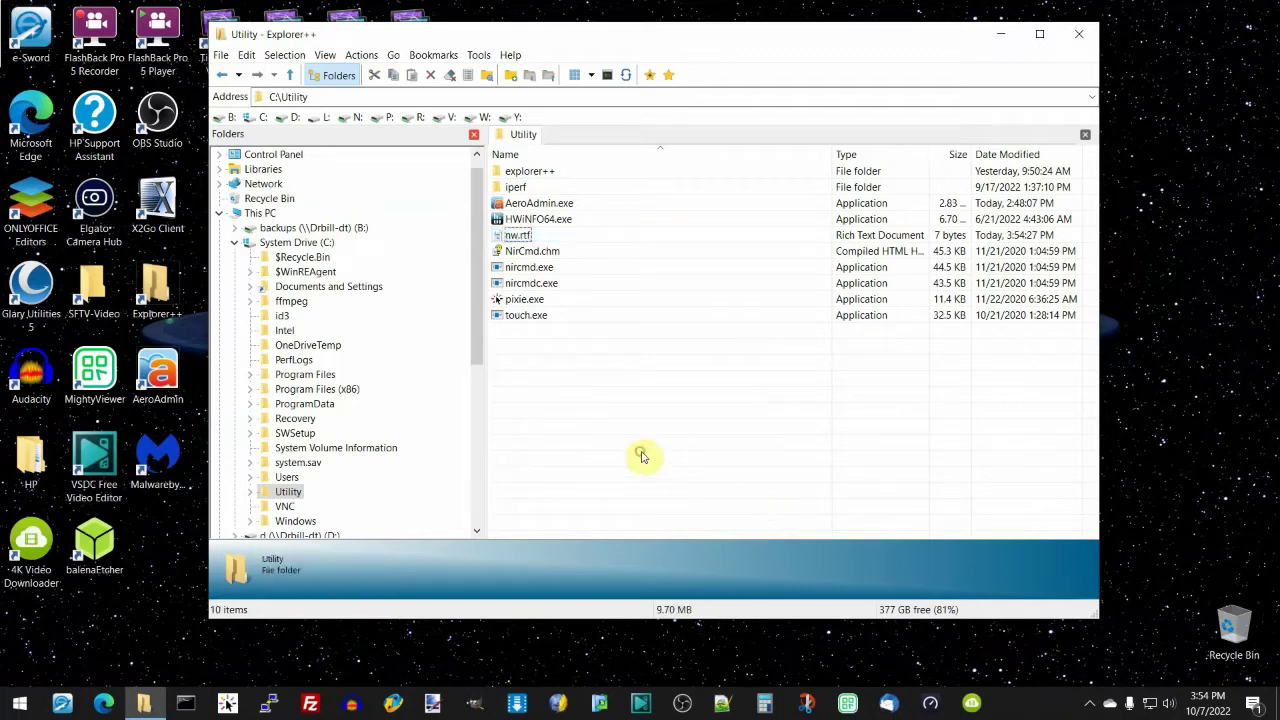
# Rename nw.rtf to new.rtf.
pyautogui.click(515, 237)
pyautogui.click(515, 237)
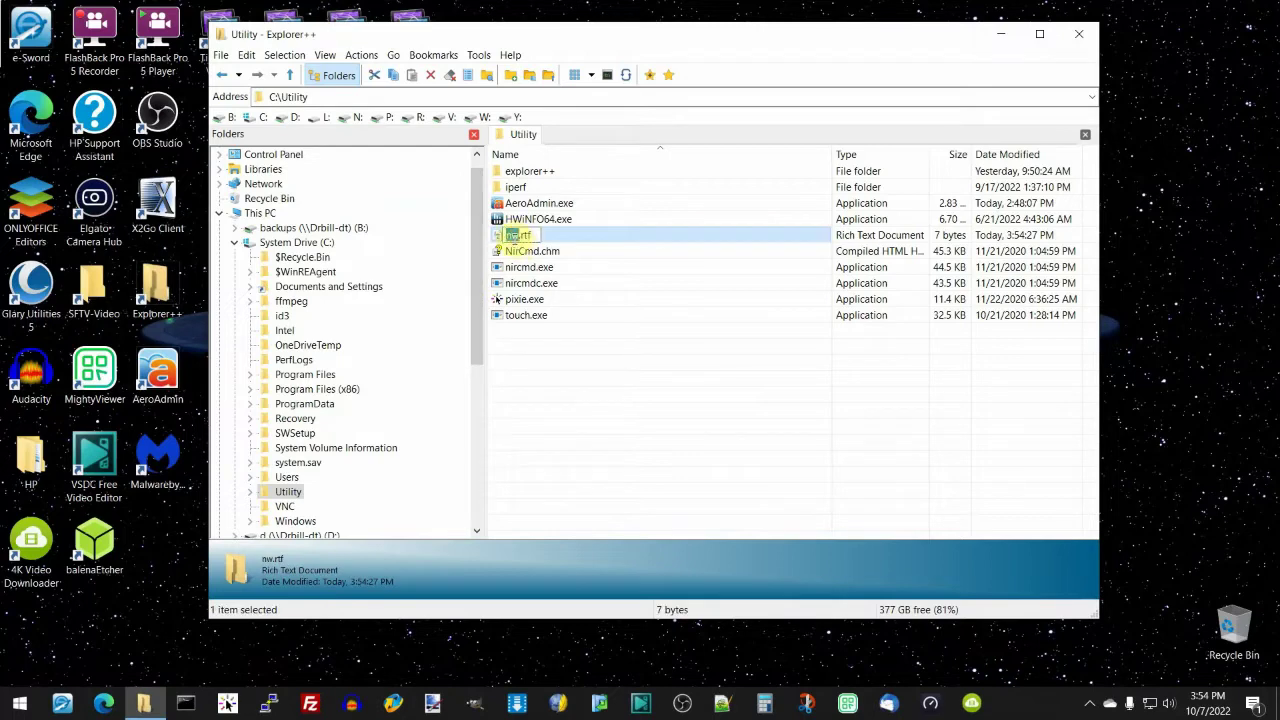
pyautogui.click(628, 408)
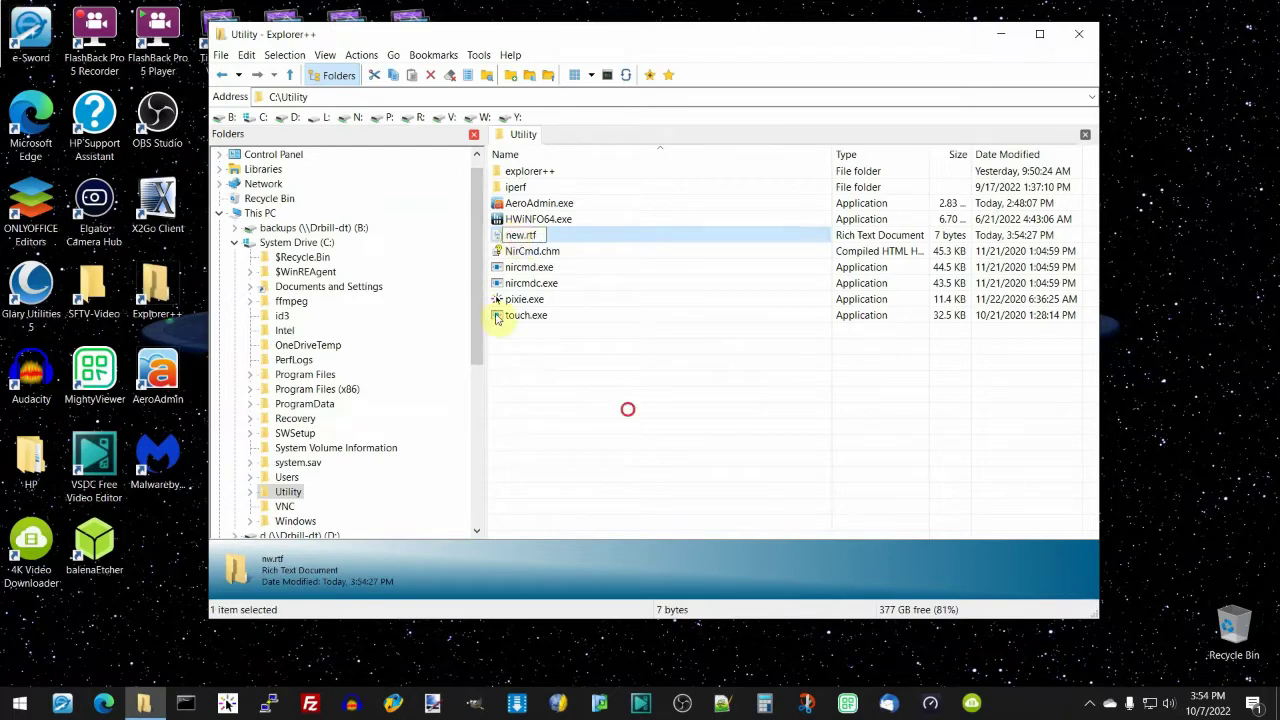
# Destroy new.rtf permanently with the 1-pass overwrite method, accepting the deletion warning.
pyautogui.click(507, 238)
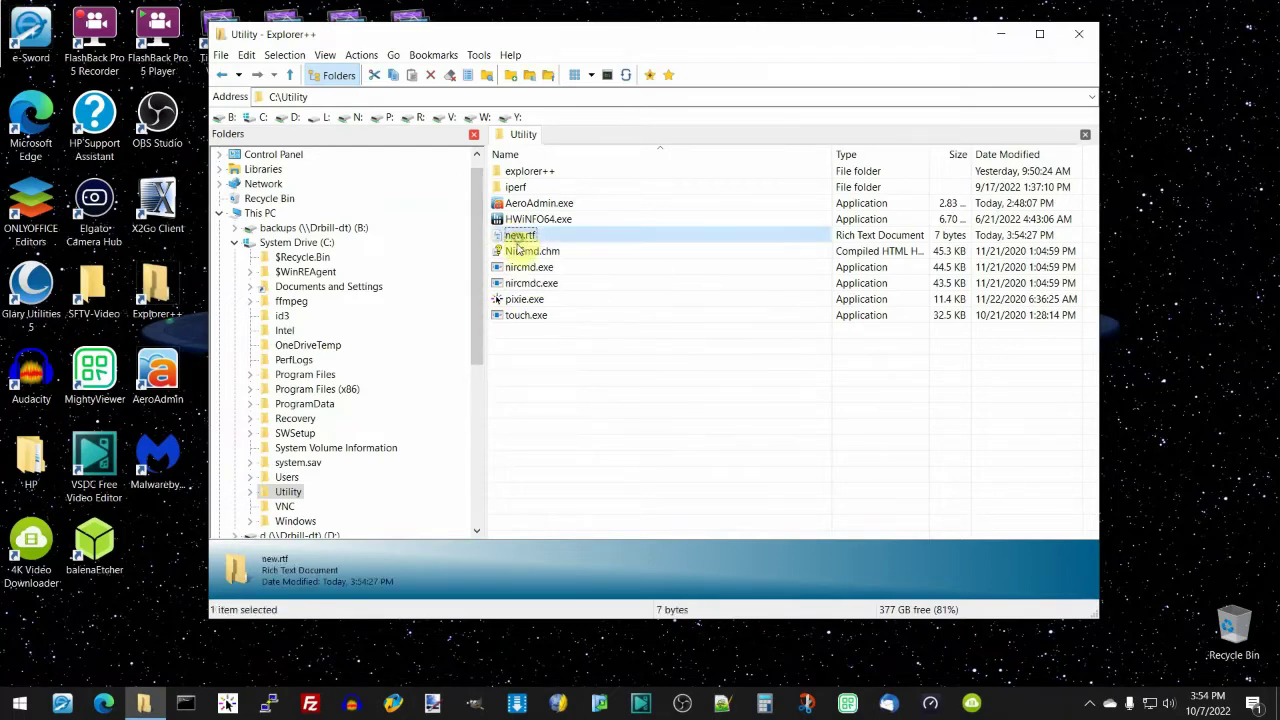
pyautogui.click(361, 55)
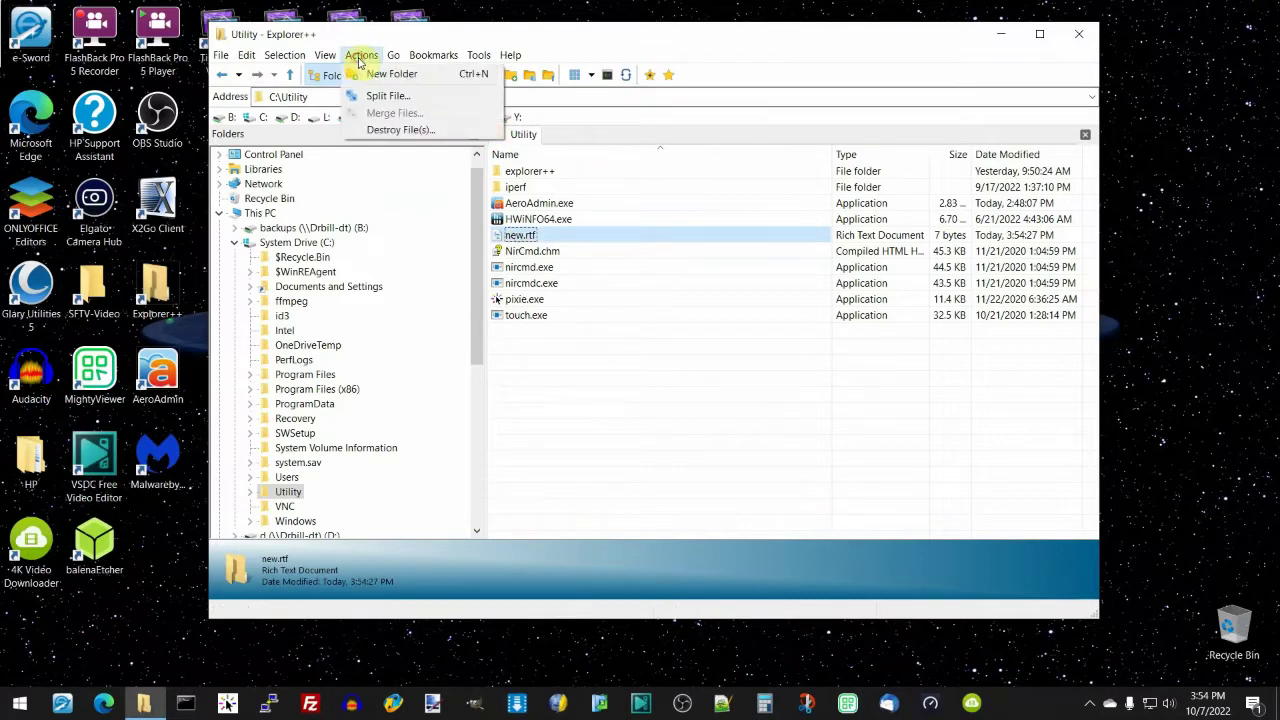
pyautogui.click(395, 131)
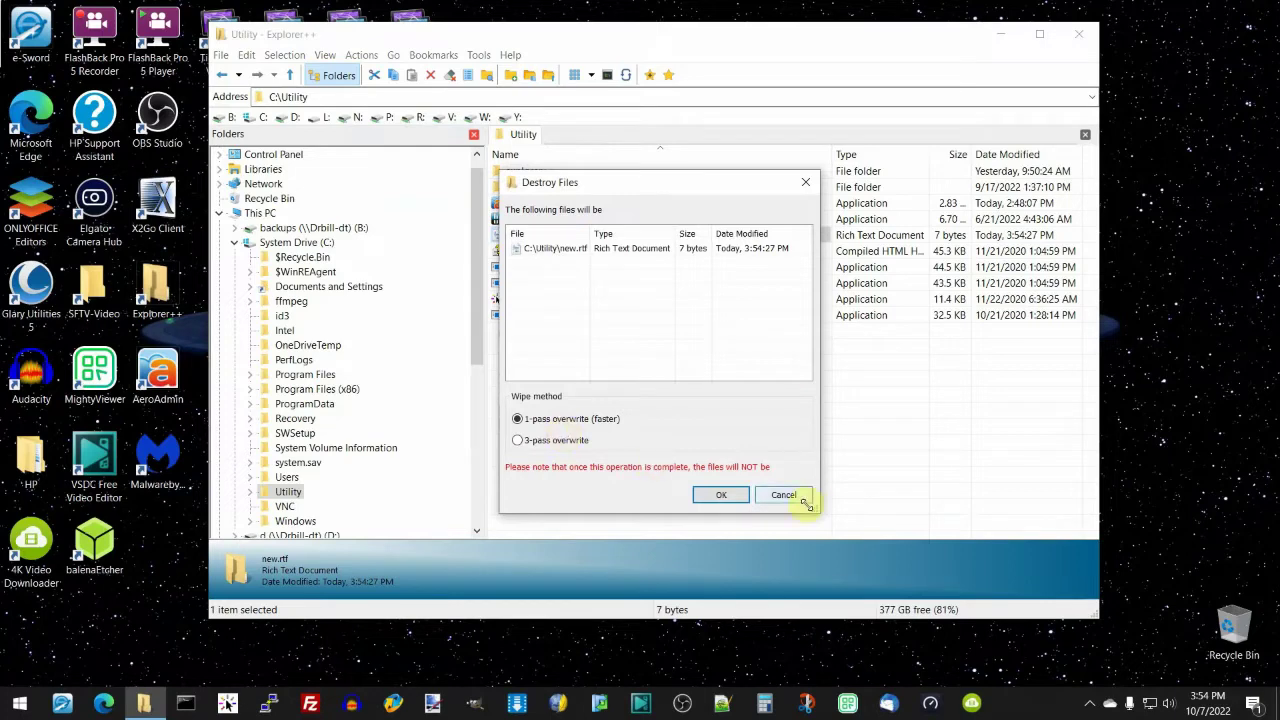
pyautogui.click(720, 494)
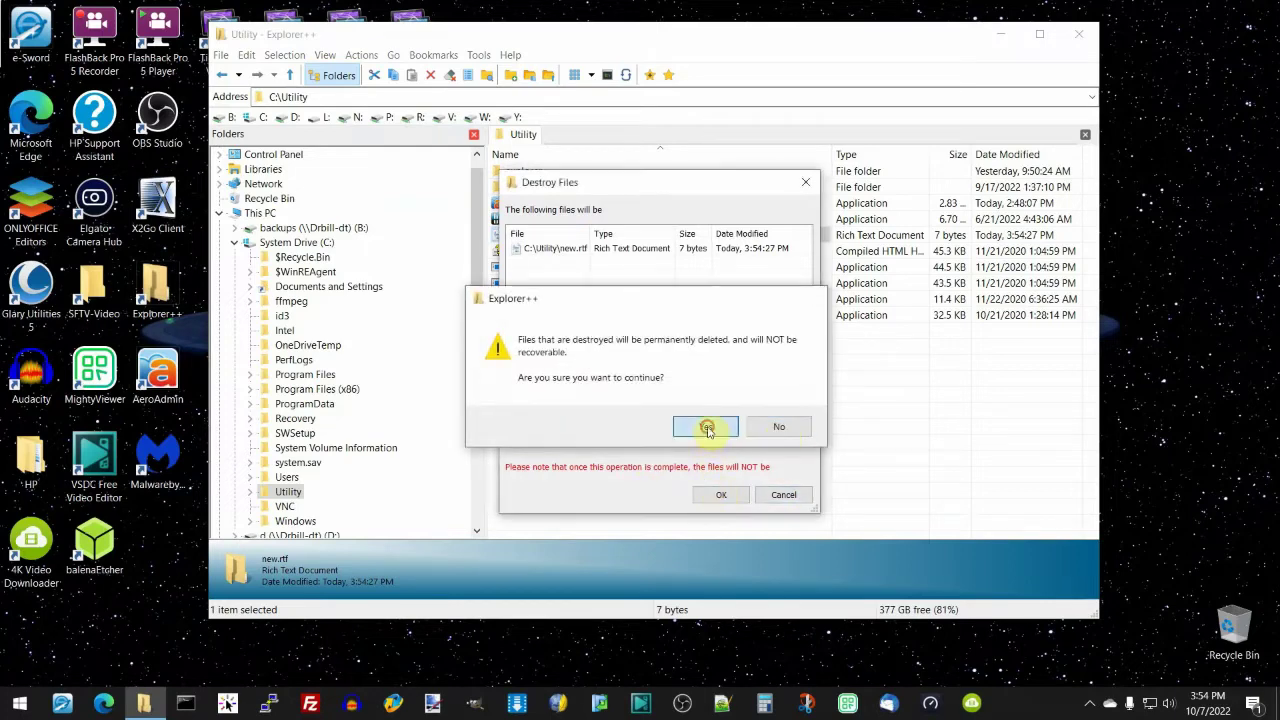
pyautogui.click(708, 427)
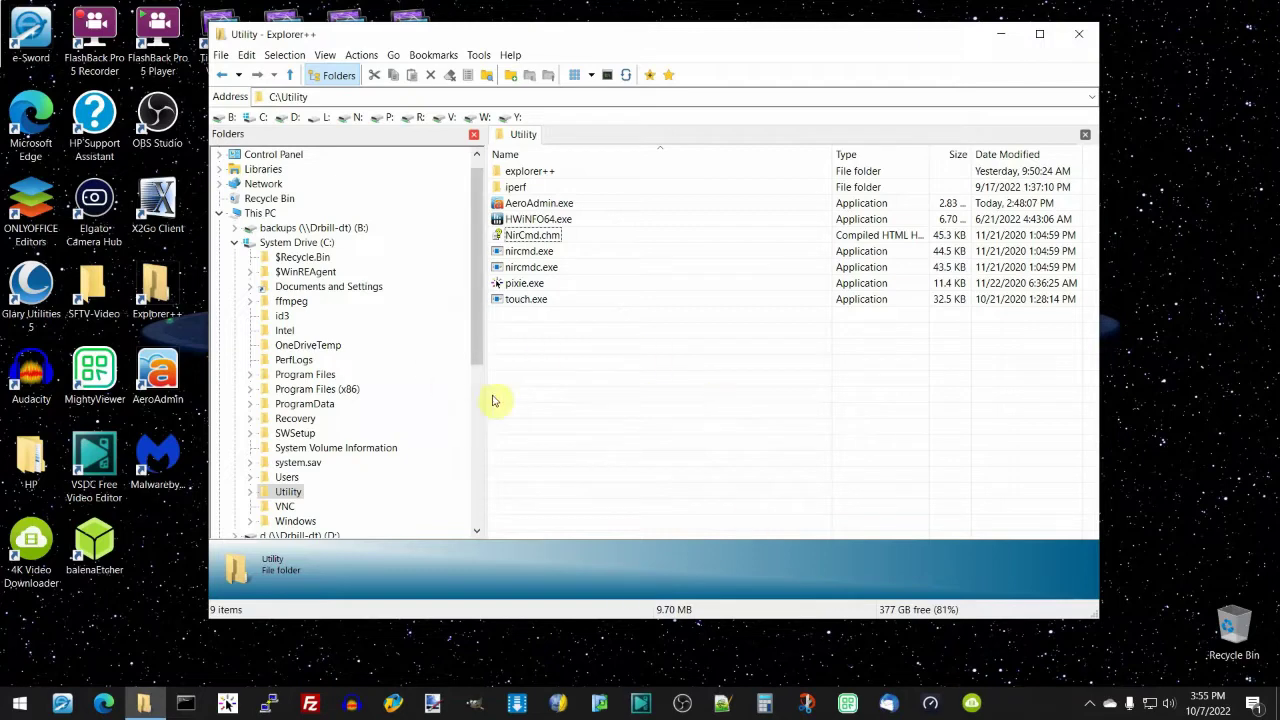
# Go to the vHosts (V:) network drive and open the drbill\xml folder.
pyautogui.scroll(-5, 337, 470)
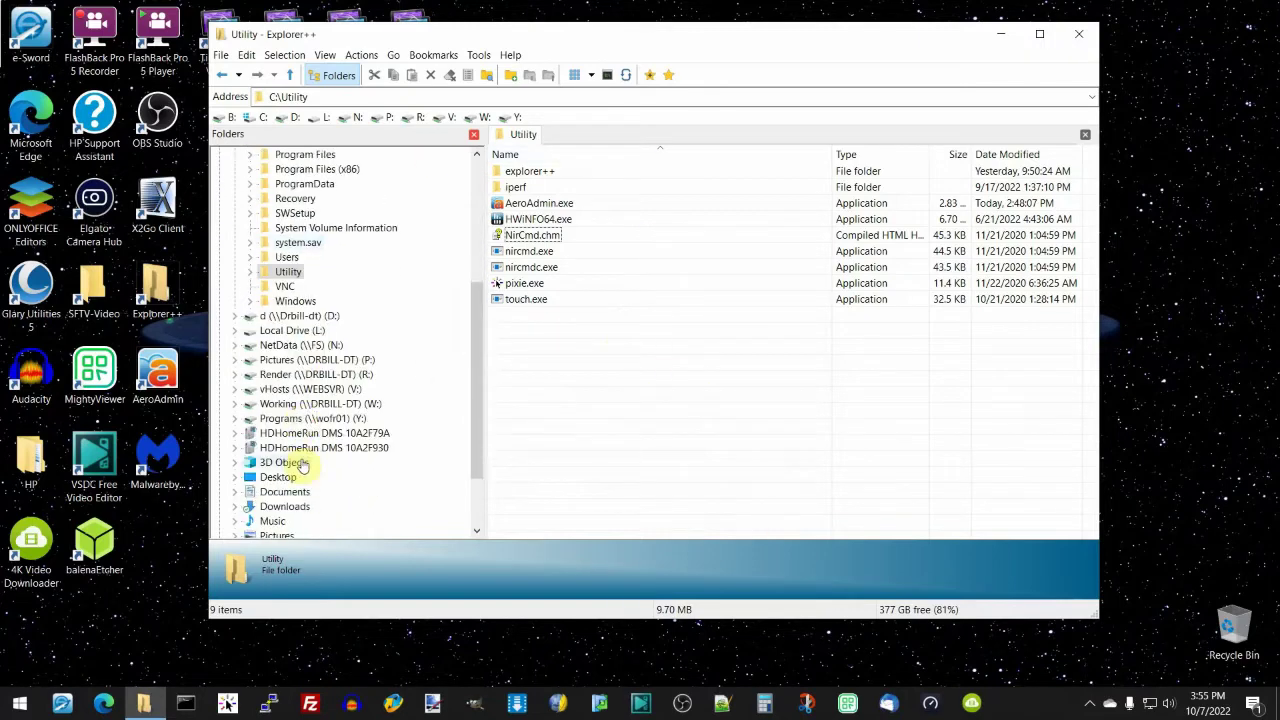
pyautogui.click(313, 391)
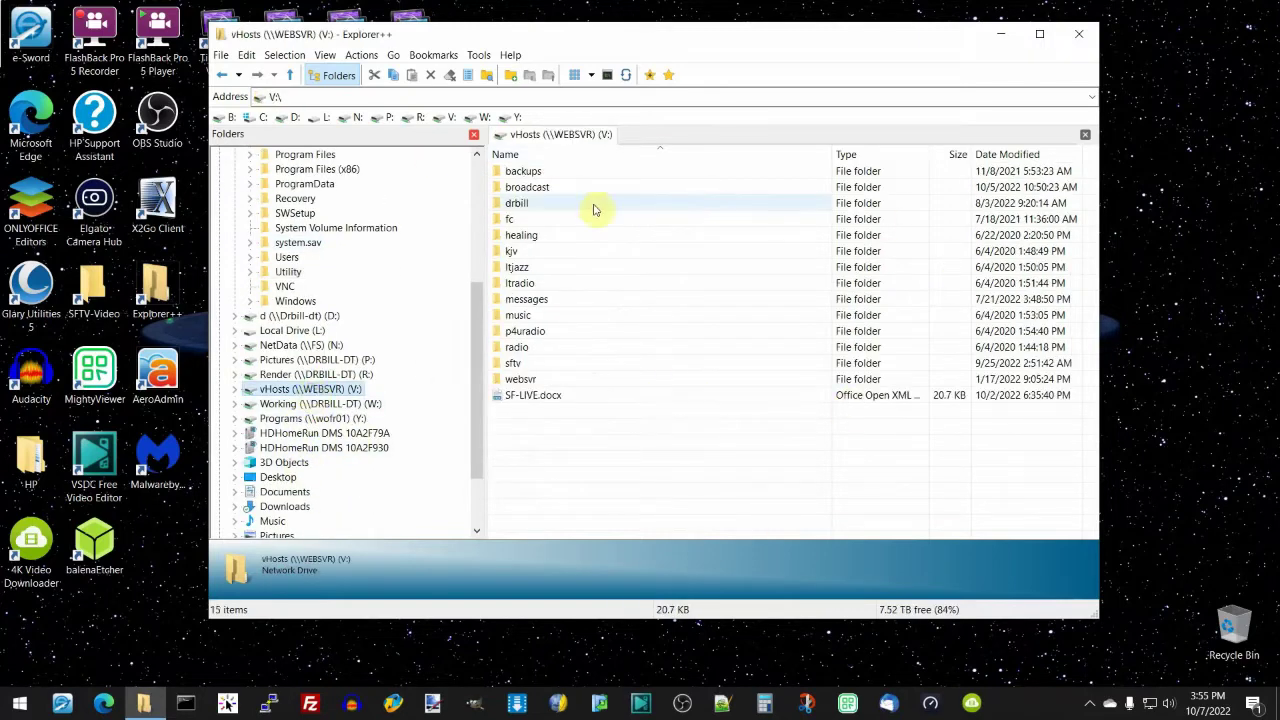
pyautogui.doubleClick(510, 205)
pyautogui.scroll(-9, 530, 410)
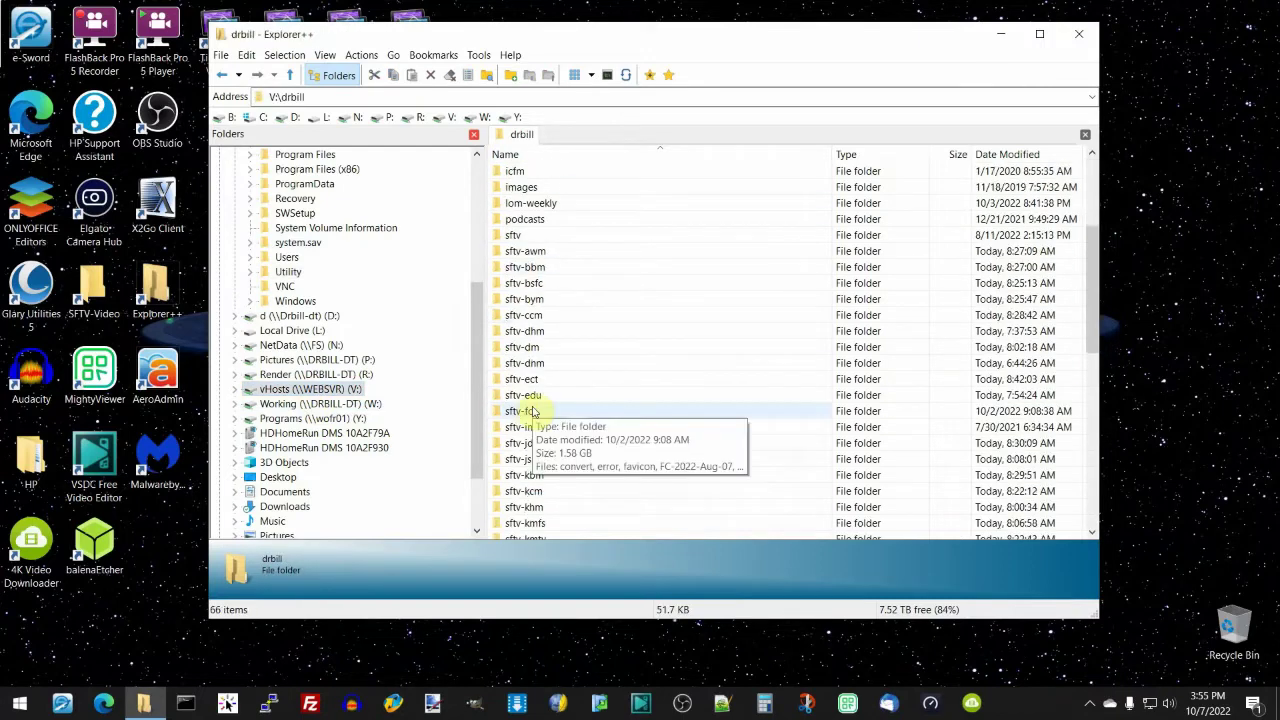
pyautogui.scroll(-5, 566, 427)
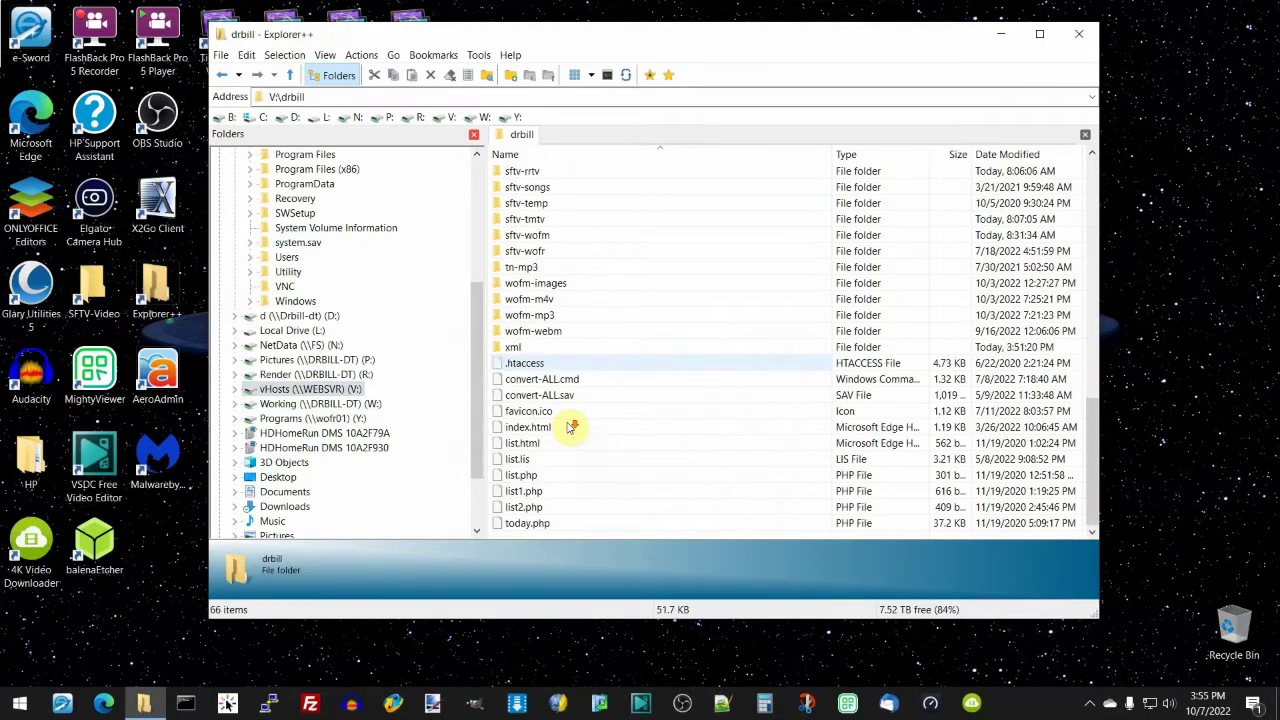
pyautogui.doubleClick(512, 346)
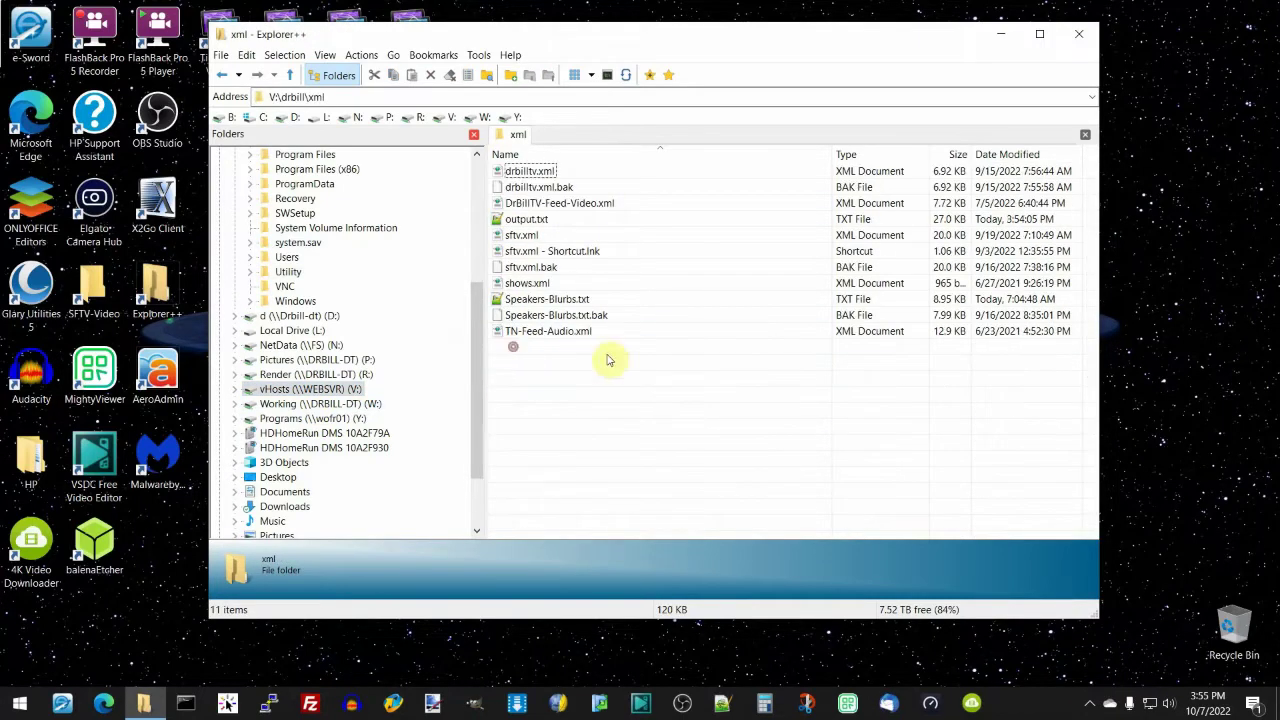
# Delete output.txt from the V:\drbill\xml folder, accepting the deletion.
pyautogui.rightClick(536, 221)
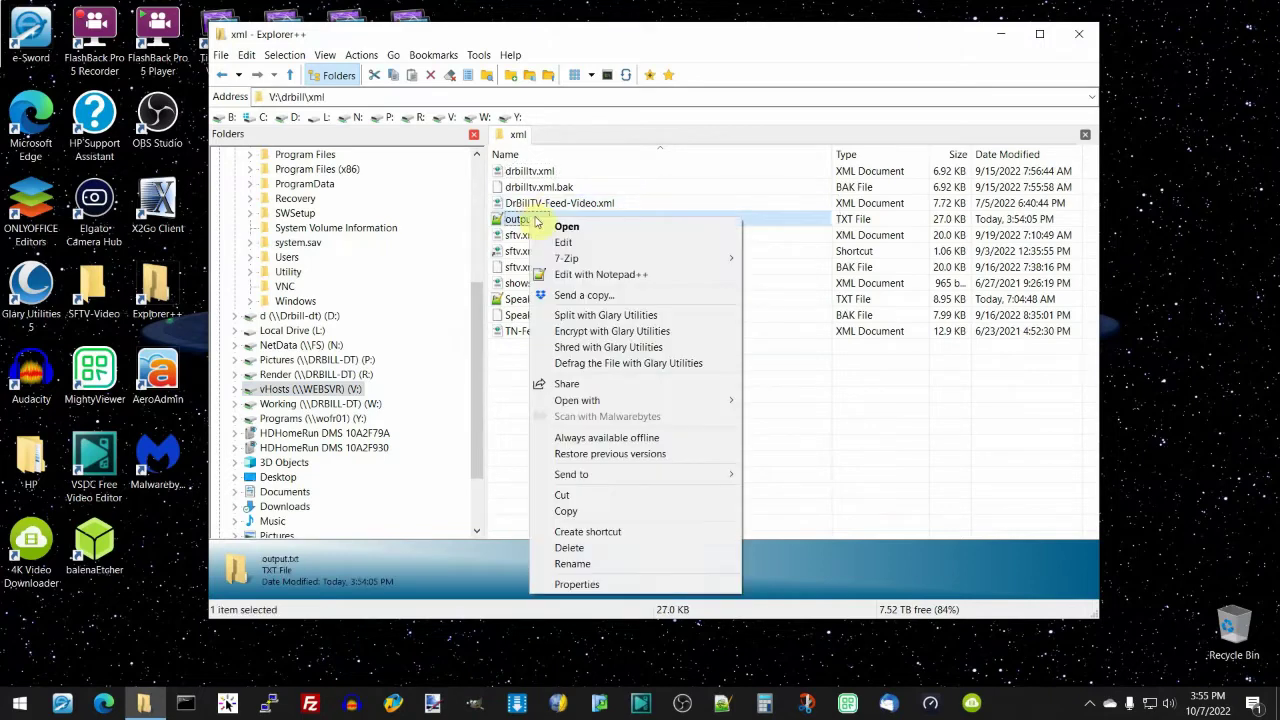
pyautogui.click(630, 549)
pyautogui.click(706, 409)
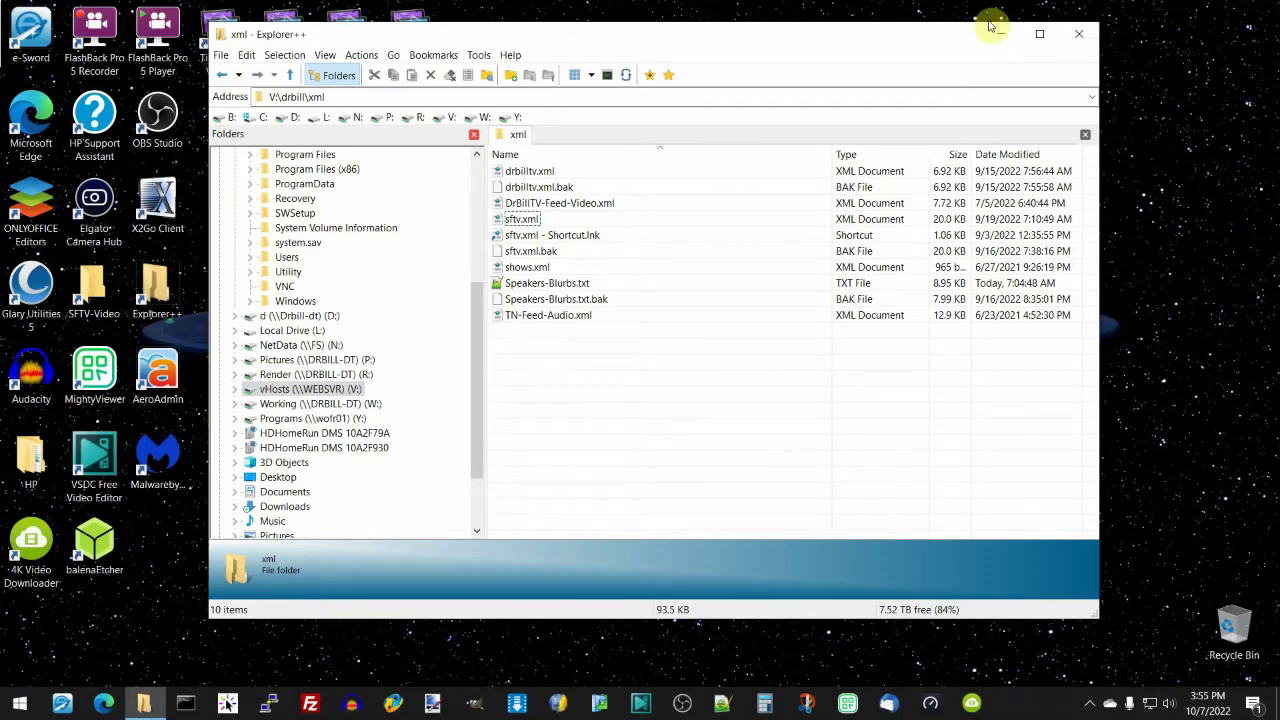
# Delete the backup file drbilltv.xml.bak from the xml folder, accepting the deletion.
pyautogui.rightClick(546, 189)
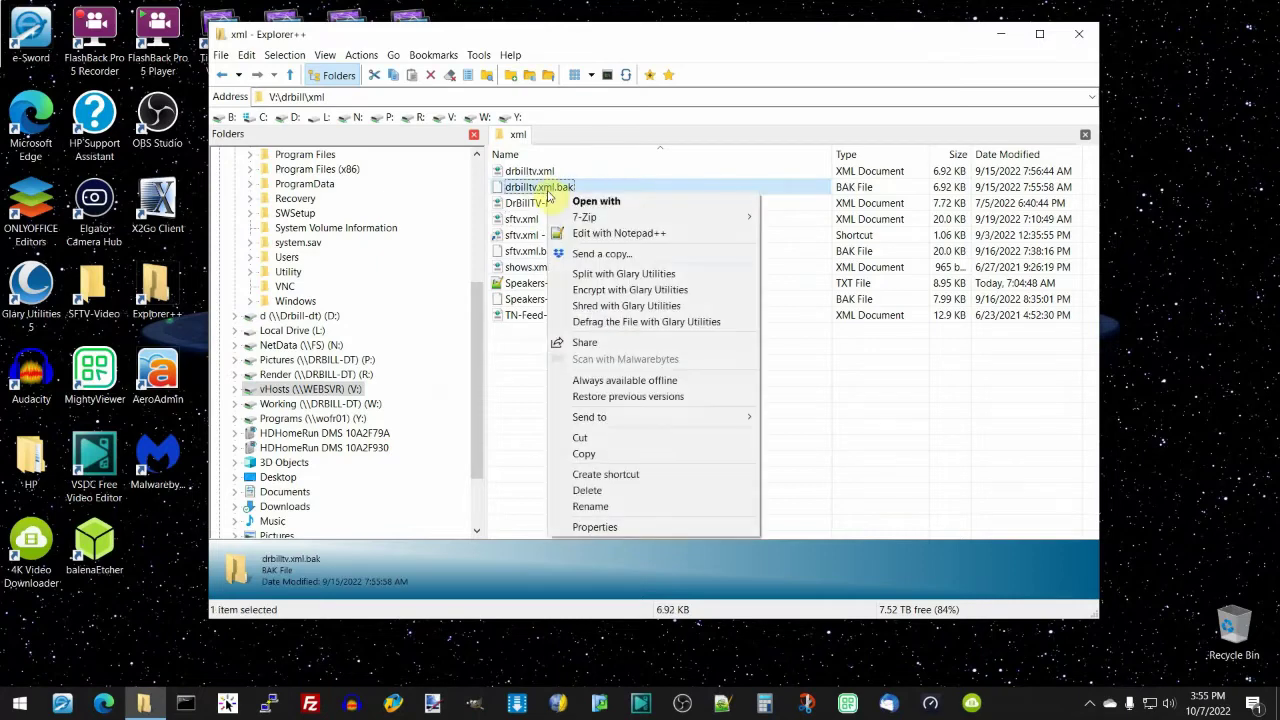
pyautogui.click(588, 490)
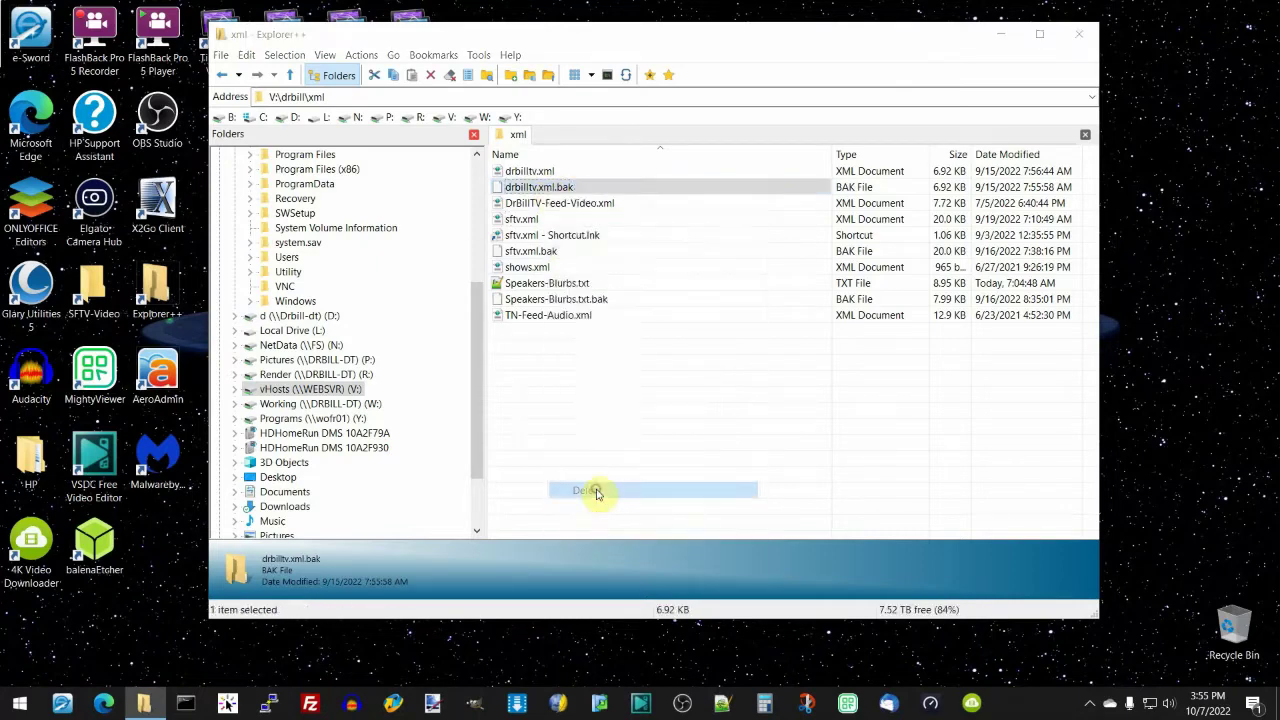
pyautogui.click(676, 414)
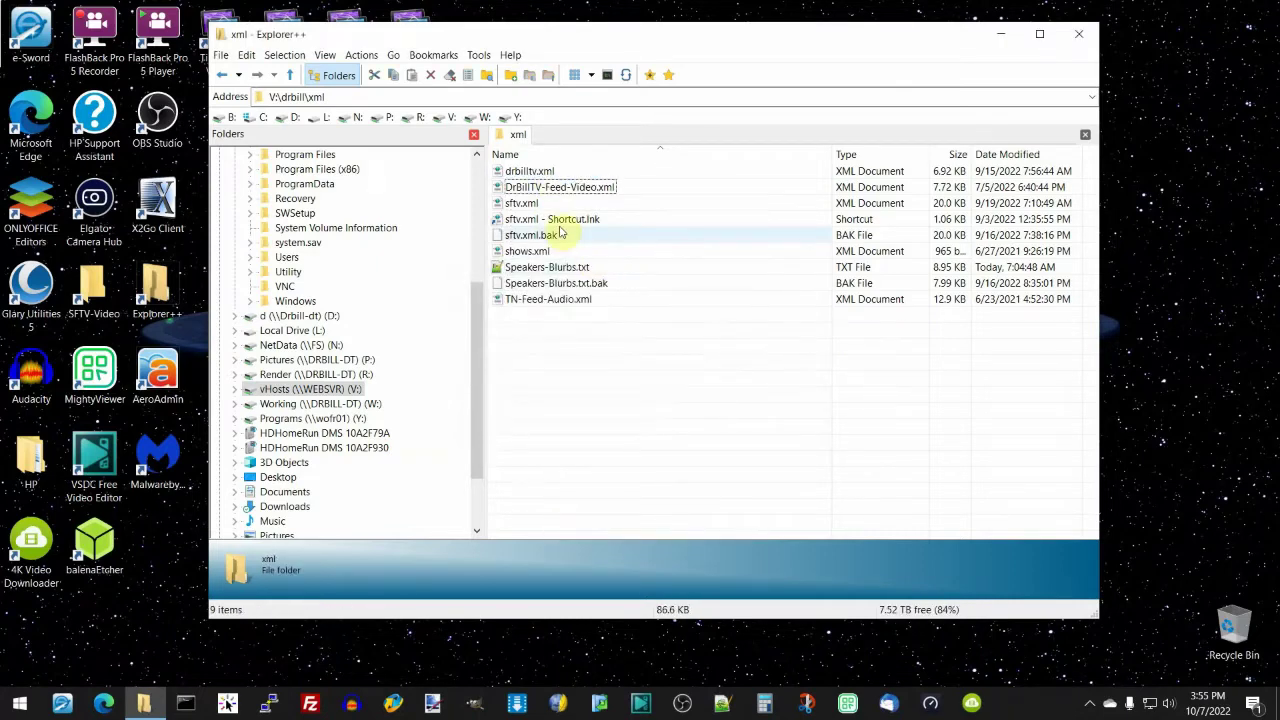
# Delete the shortcut file sftv.xml - Shortcut.lnk from the xml folder, accepting the deletion.
pyautogui.rightClick(557, 221)
pyautogui.click(606, 487)
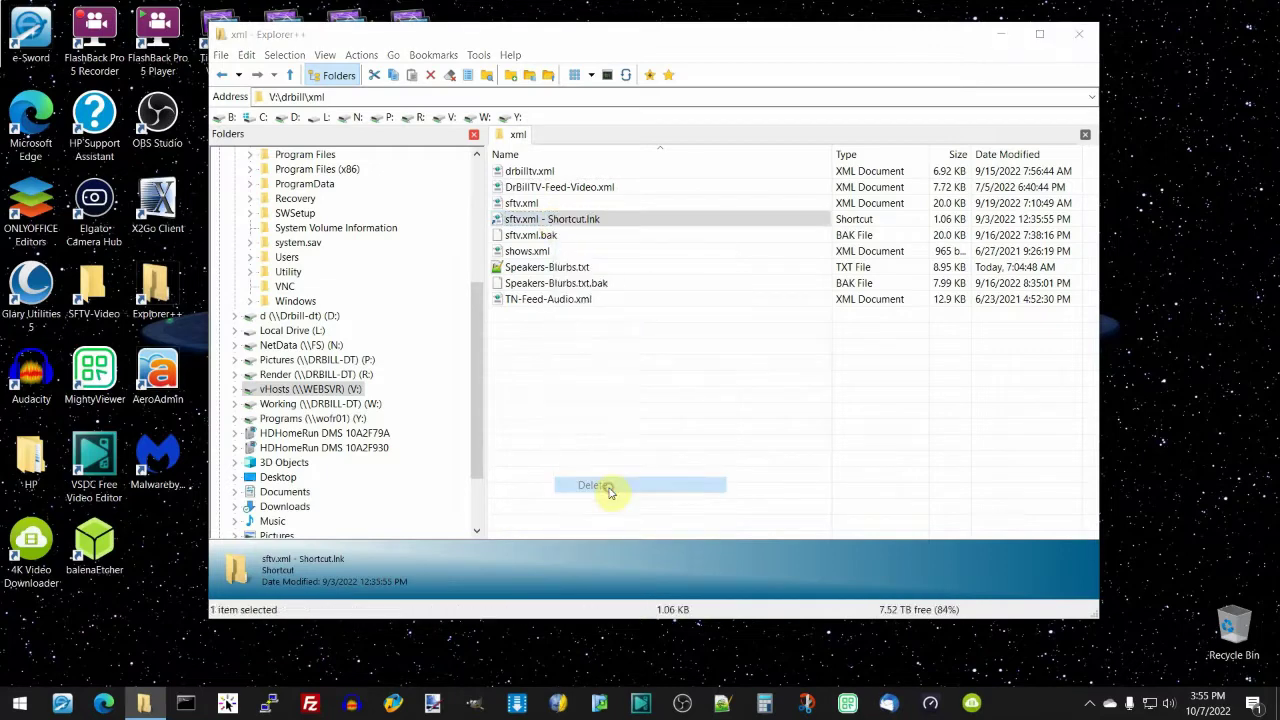
pyautogui.click(680, 416)
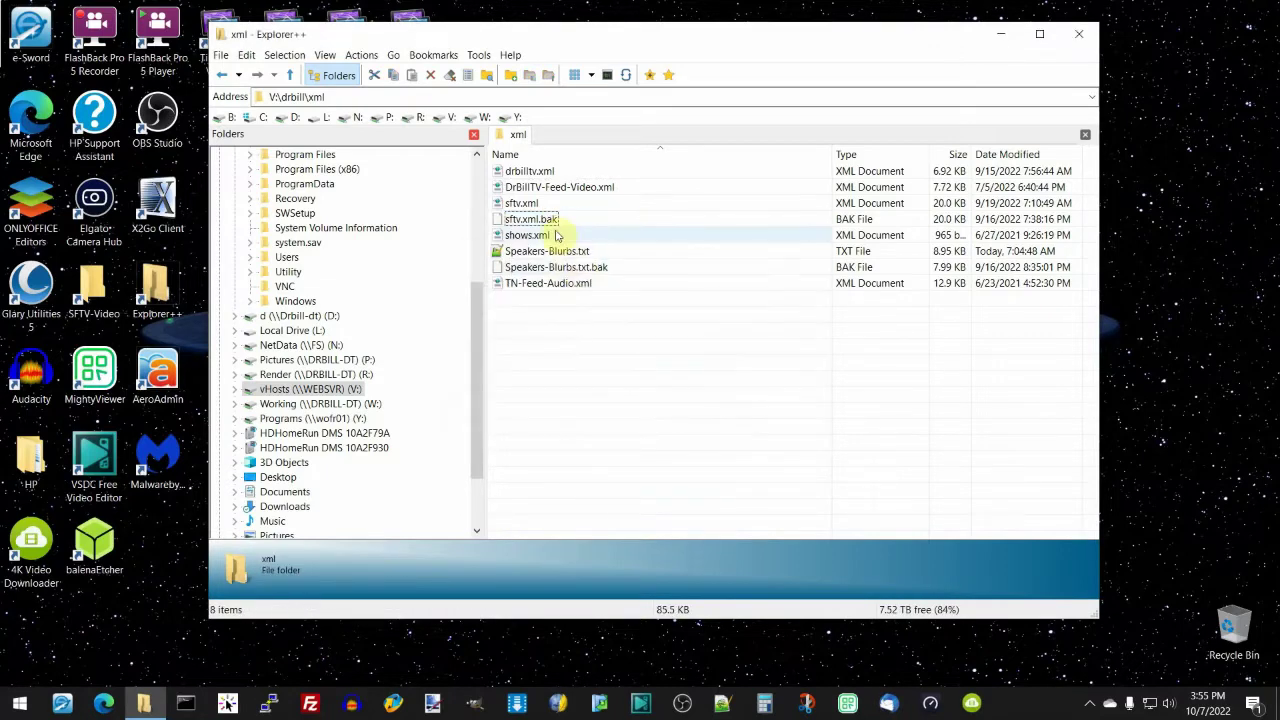
# Delete the backup file sftv.xml.bak from the xml folder, accepting the deletion, and close the file manager window.
pyautogui.rightClick(552, 219)
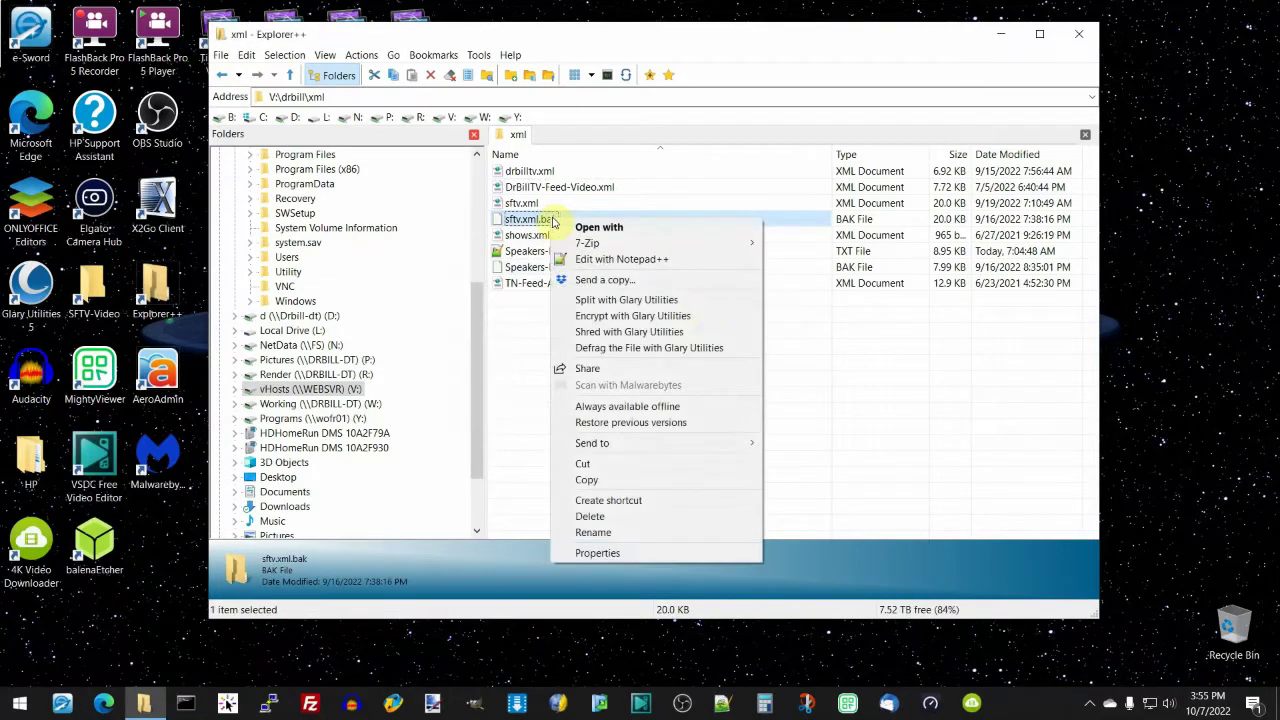
pyautogui.click(590, 516)
pyautogui.click(726, 416)
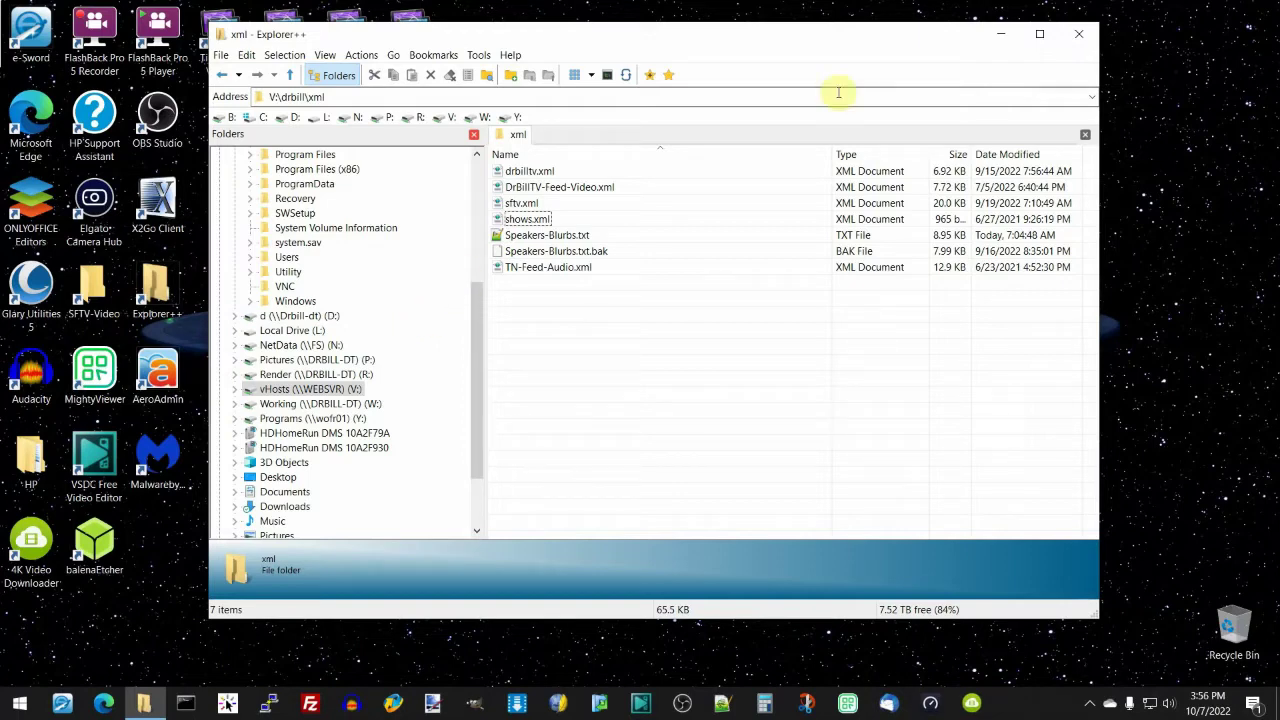
pyautogui.click(1078, 32)
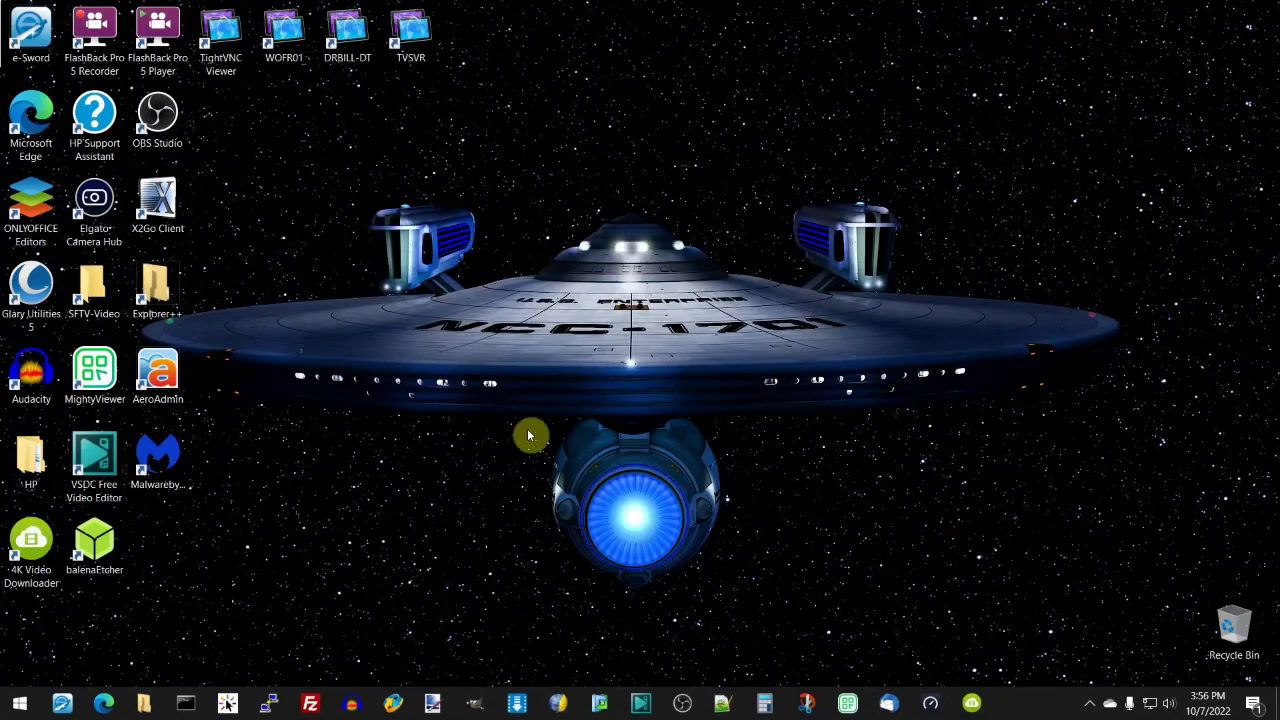